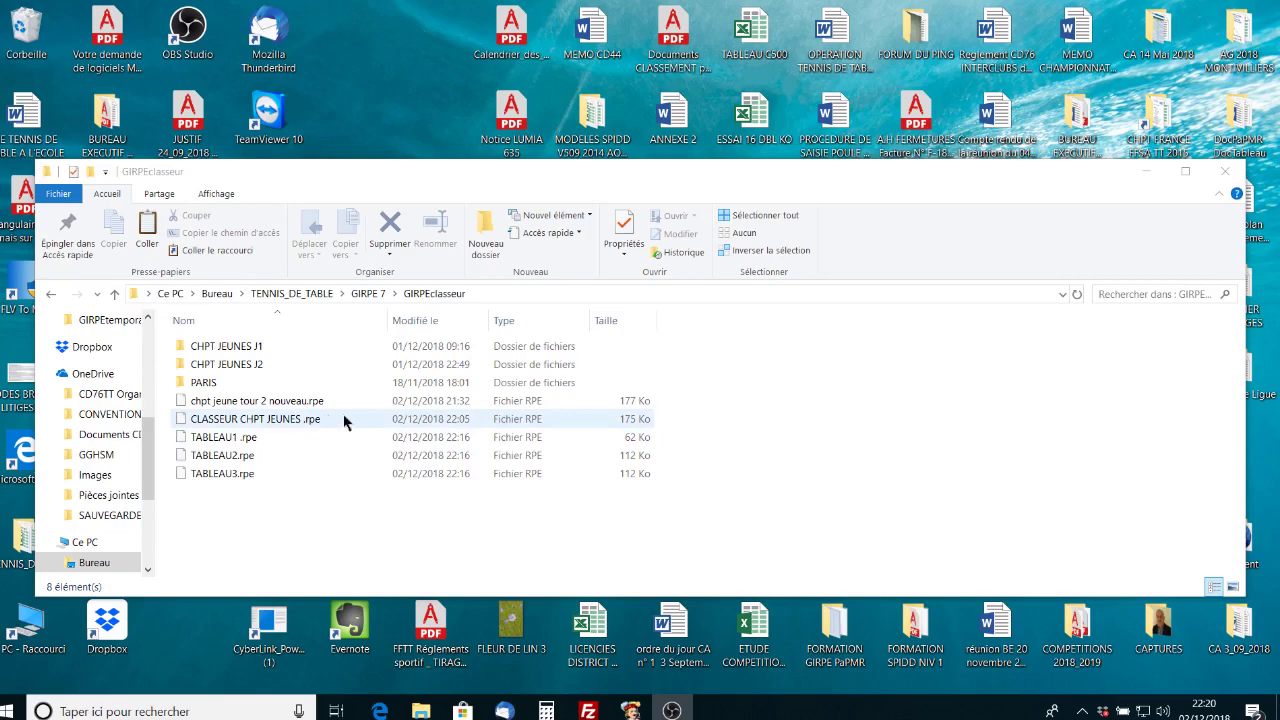
- Launch GIRPE7 from the GIRPE 7 folder and dismiss the version notice
{"action": "left_click", "coordinate": [342, 424]}
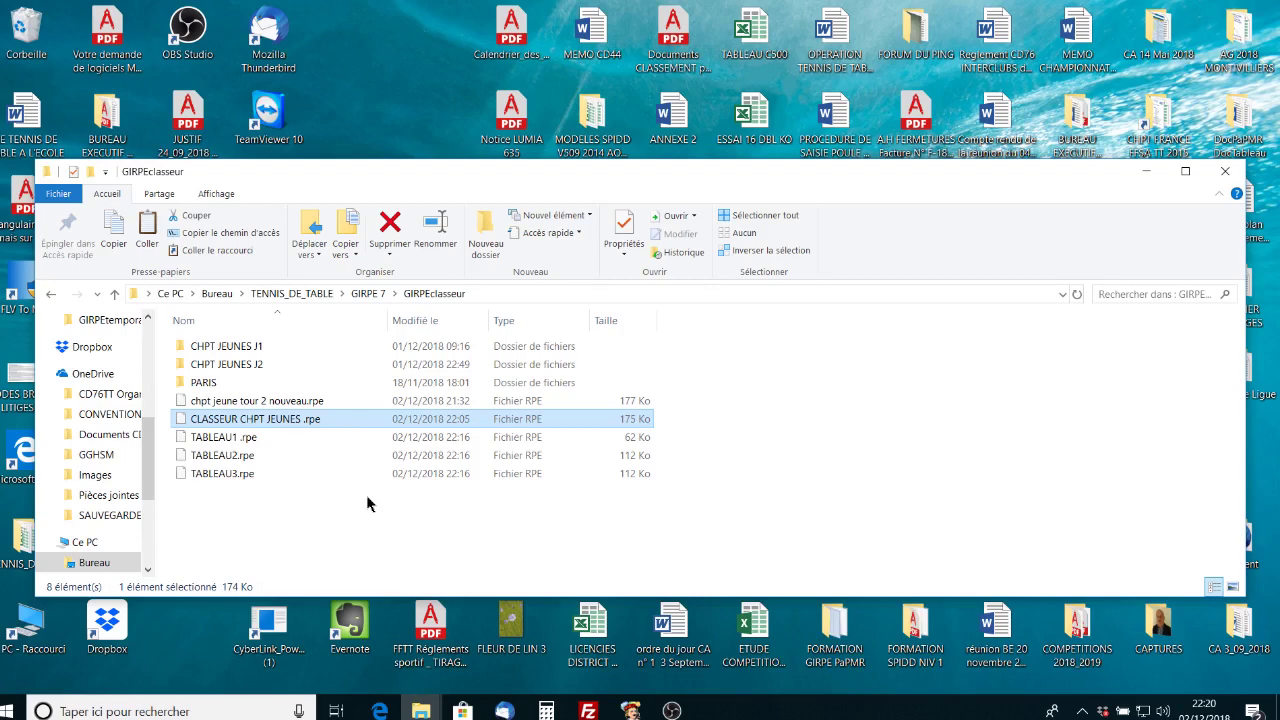
{"action": "left_click", "coordinate": [366, 294]}
{"action": "scroll", "coordinate": [345, 508], "scroll_direction": "down", "scroll_amount": 5}
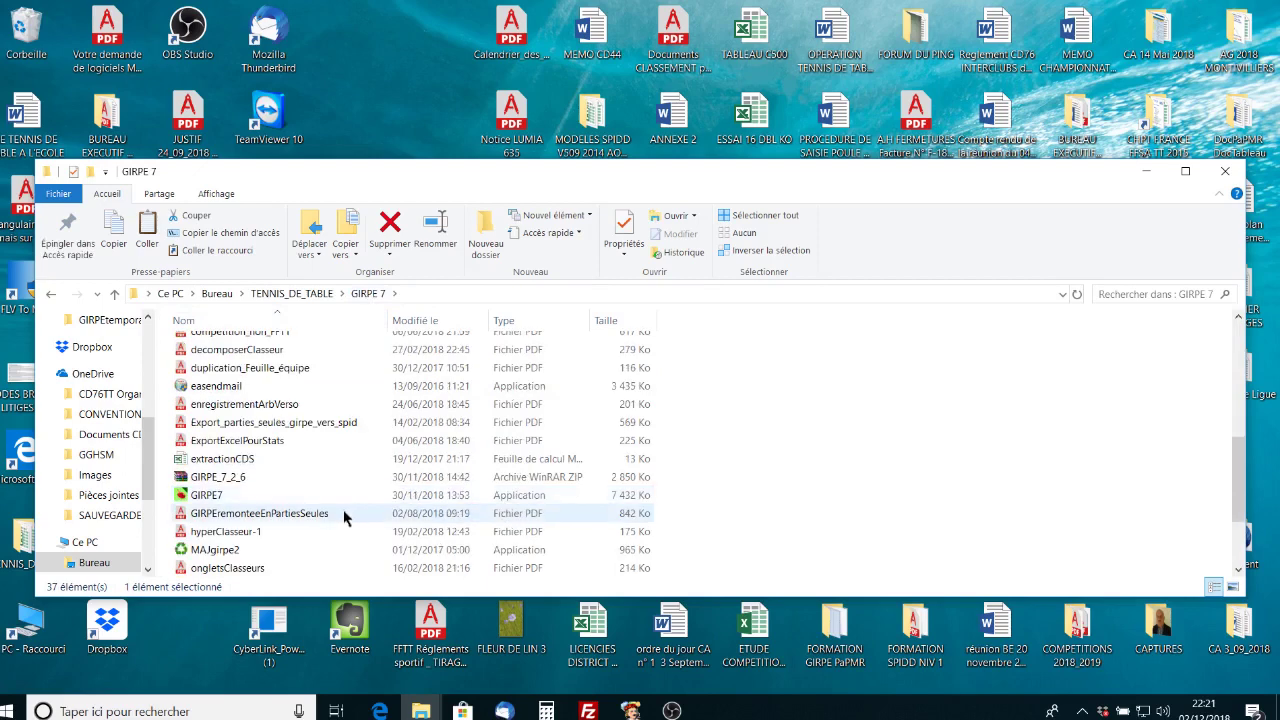
{"action": "double_click", "coordinate": [346, 494]}
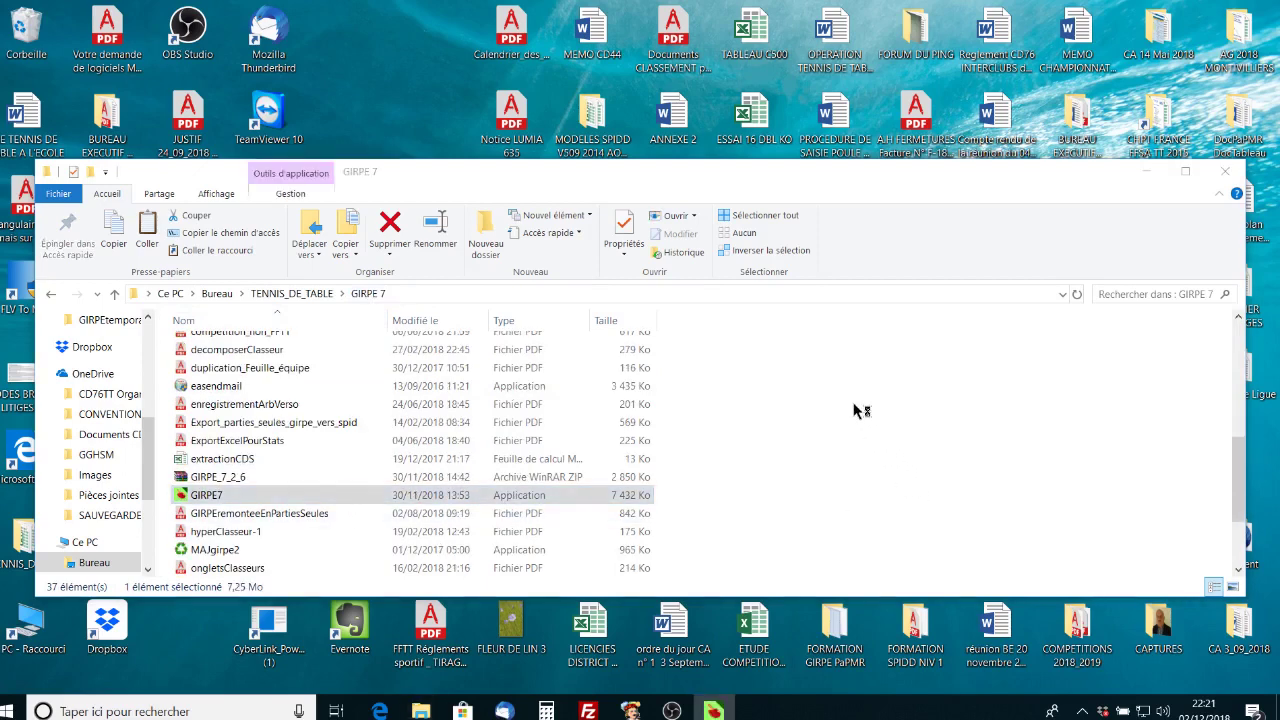
{"action": "left_click", "coordinate": [644, 402]}
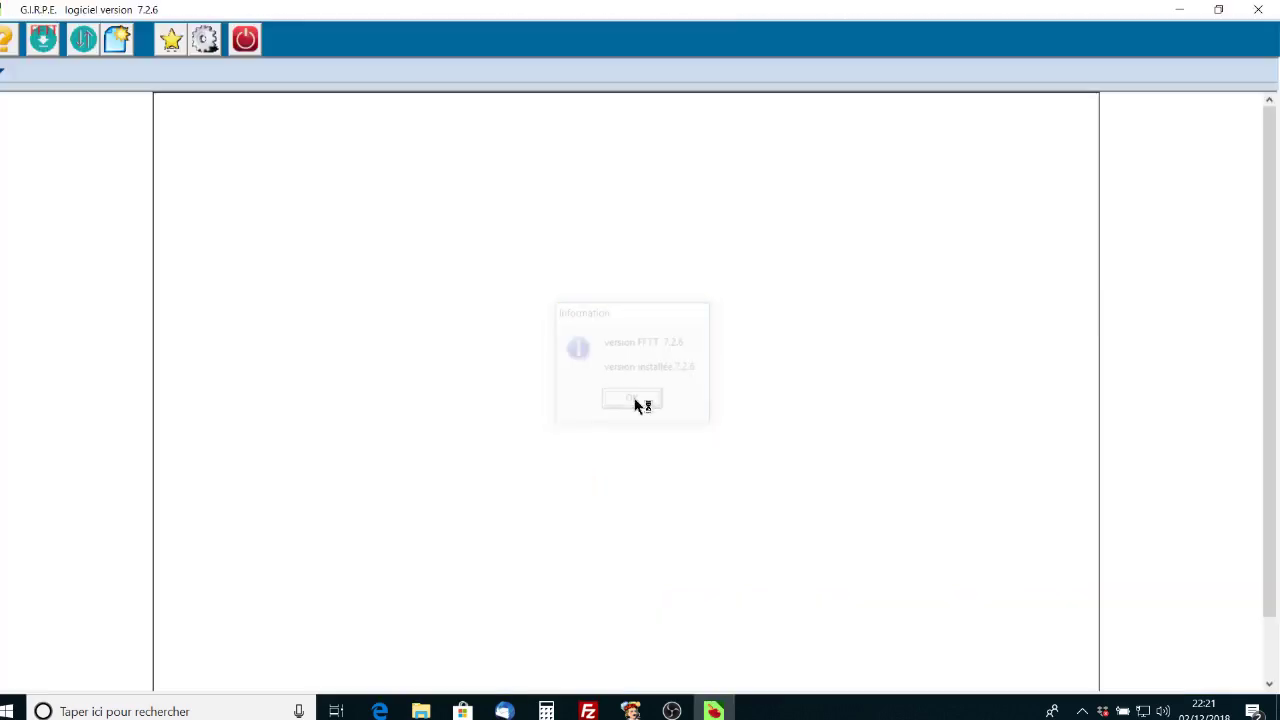
- Create a hyperclasseur named HYPER1 in the GIRPEclasseur folder
{"action": "left_click", "coordinate": [83, 40]}
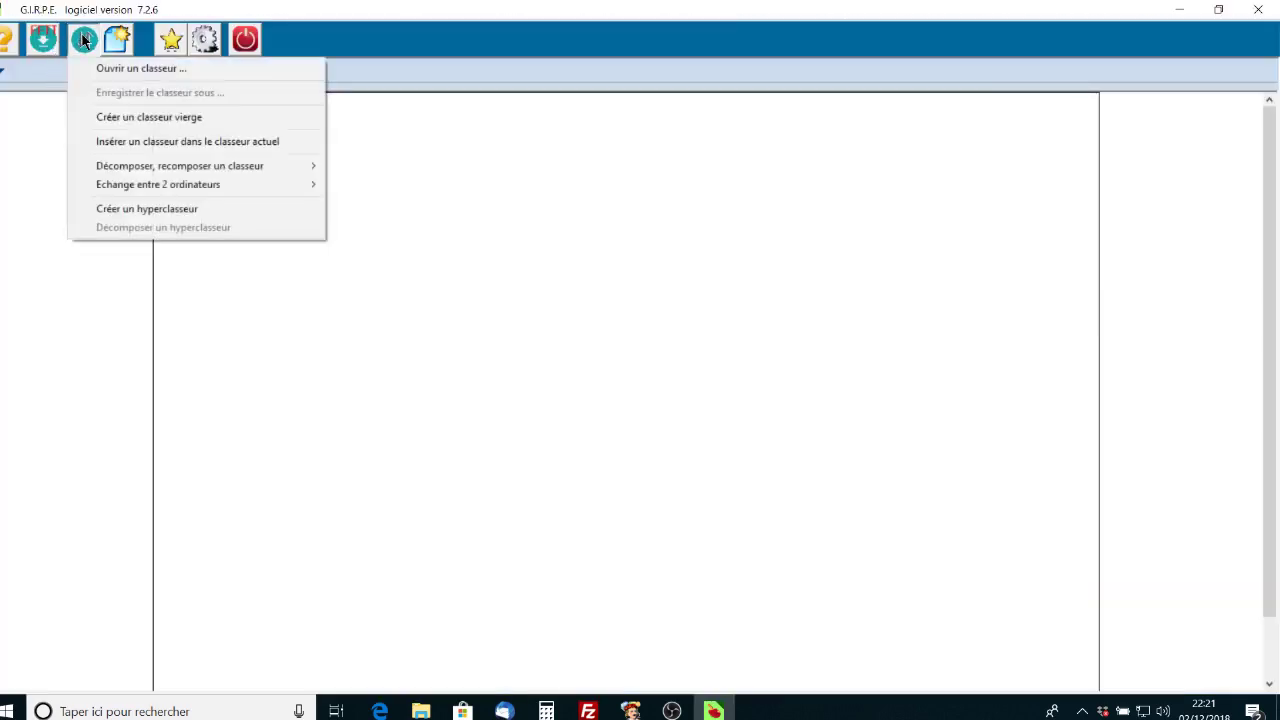
{"action": "left_click", "coordinate": [140, 212]}
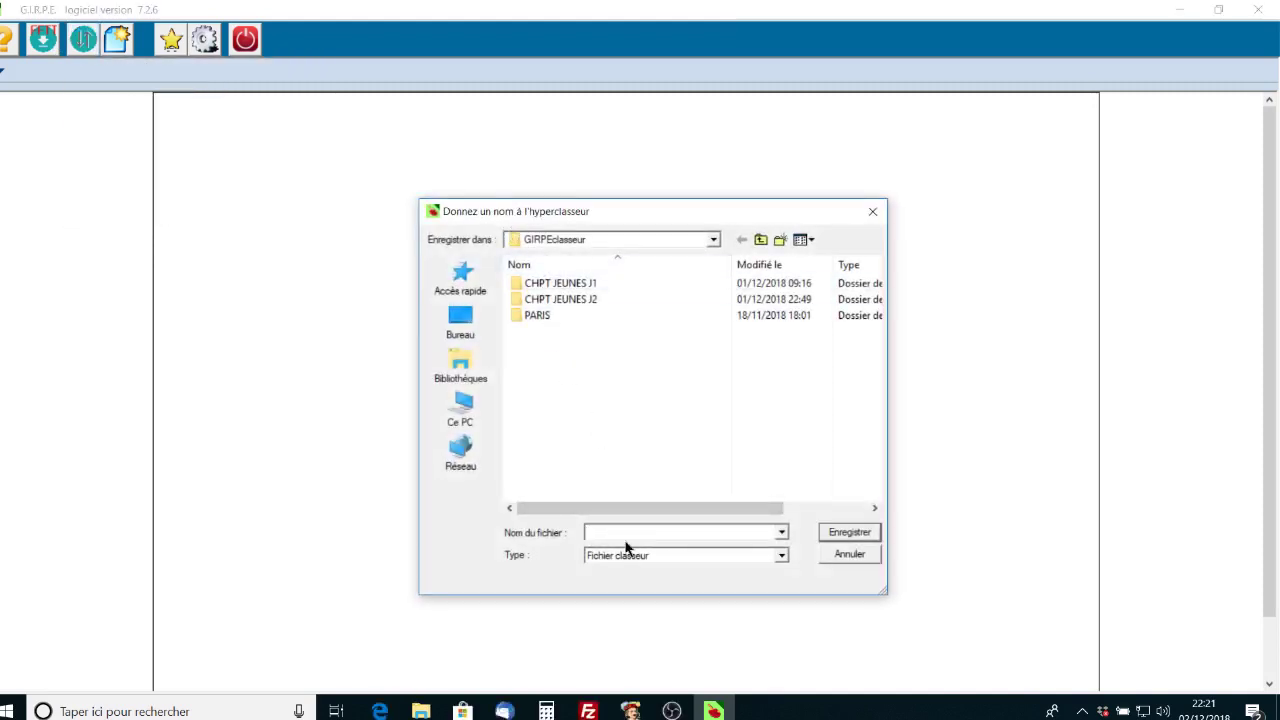
{"action": "type", "text": "HYPER1"}
{"action": "left_click", "coordinate": [840, 532]}
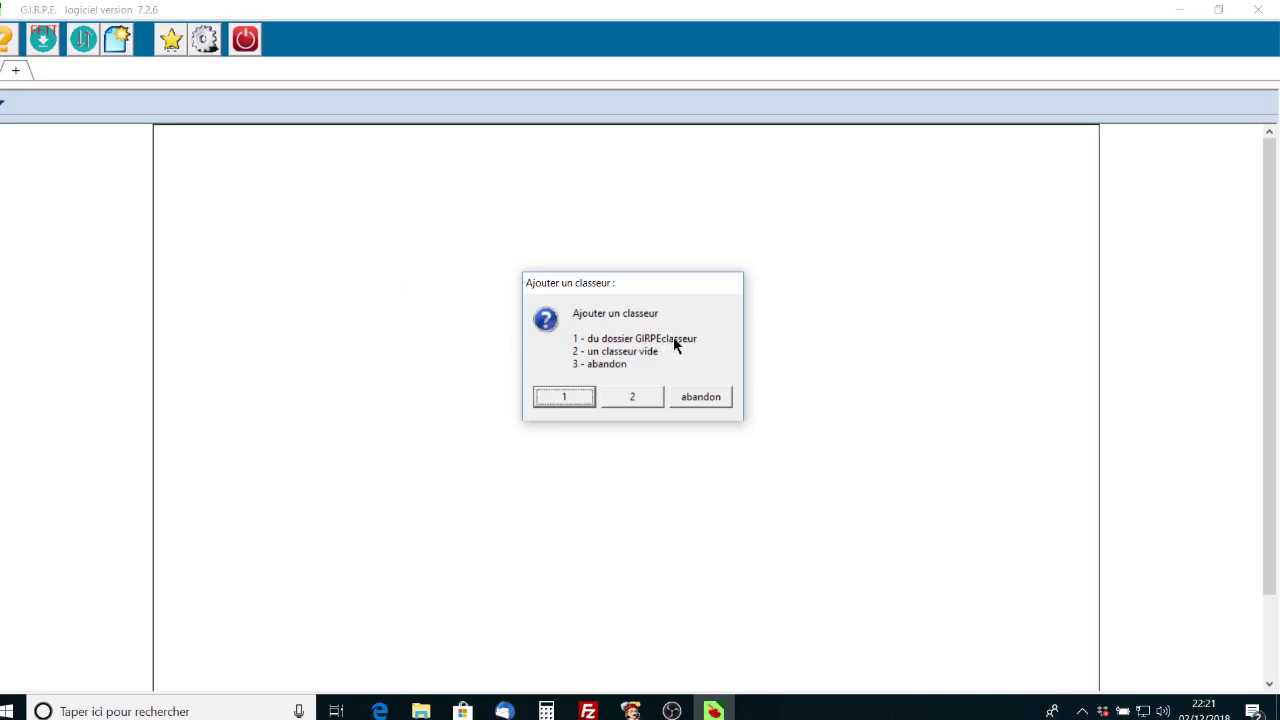
- Add the existing binder CLASSEUR CHPT JEUNES .rpe from the GIRPEclasseur folder to the hyperclasseur
{"action": "left_click", "coordinate": [565, 397]}
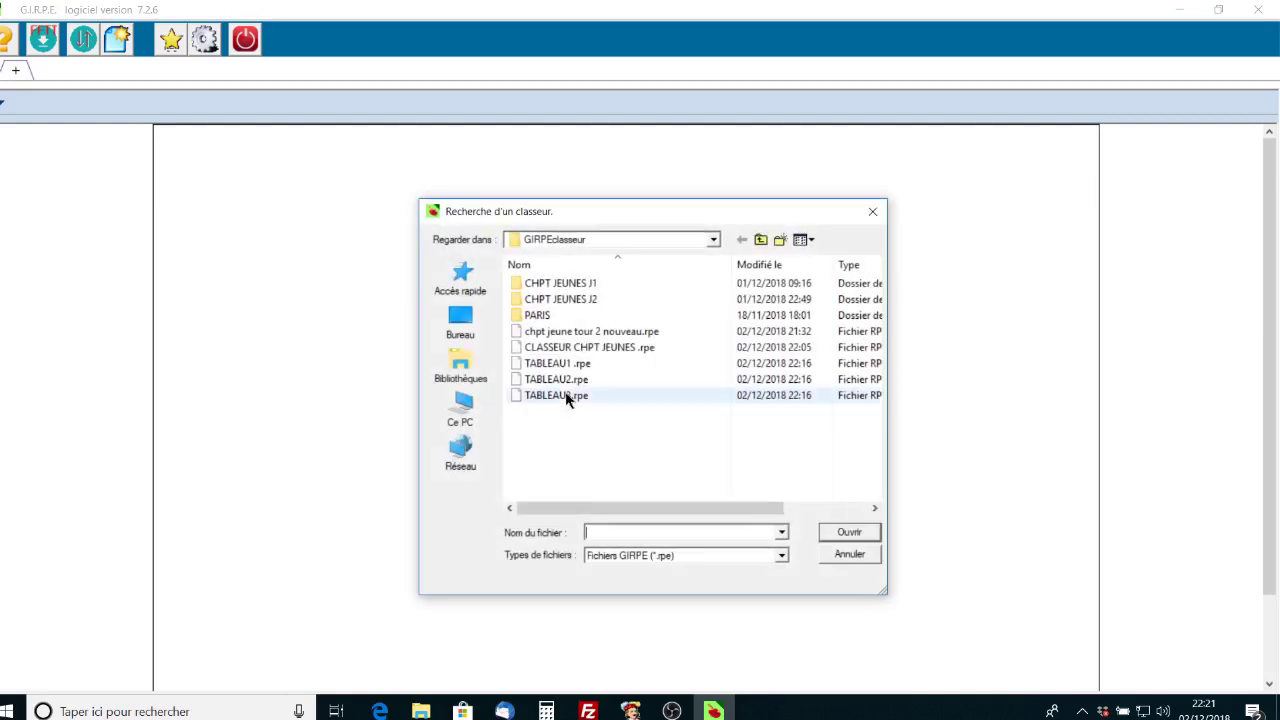
{"action": "left_click", "coordinate": [617, 348]}
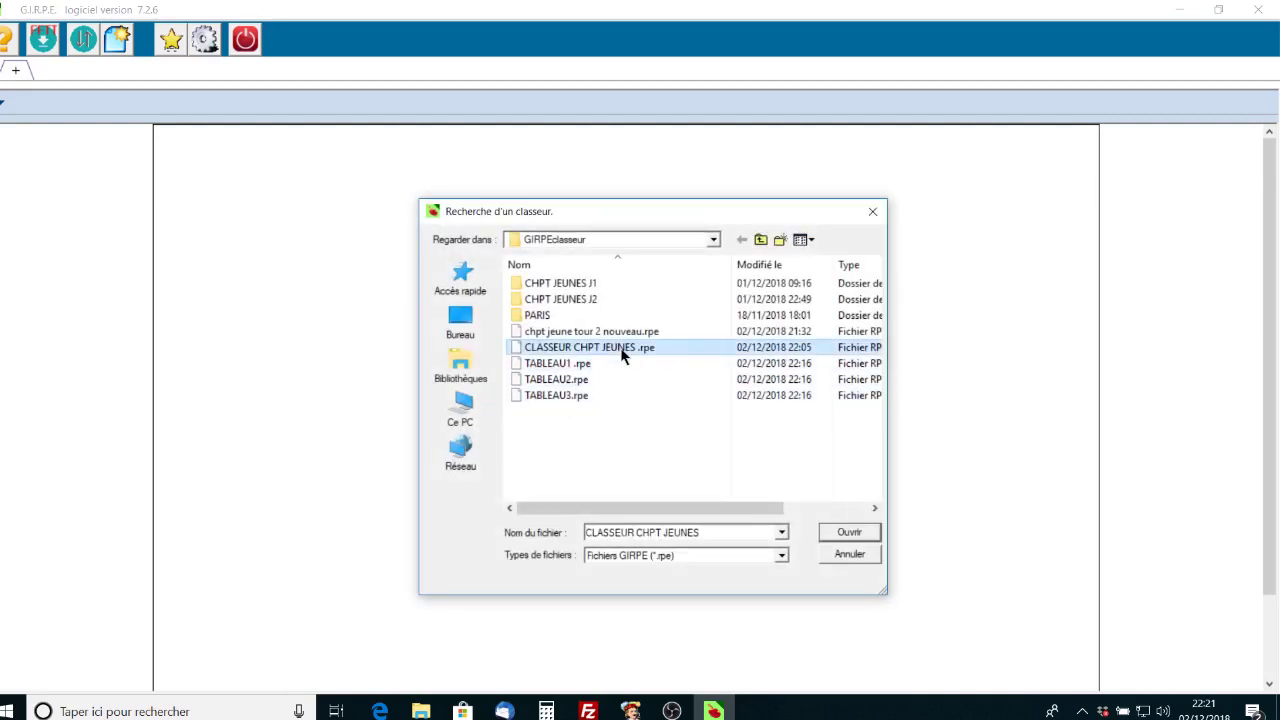
{"action": "left_click", "coordinate": [838, 531]}
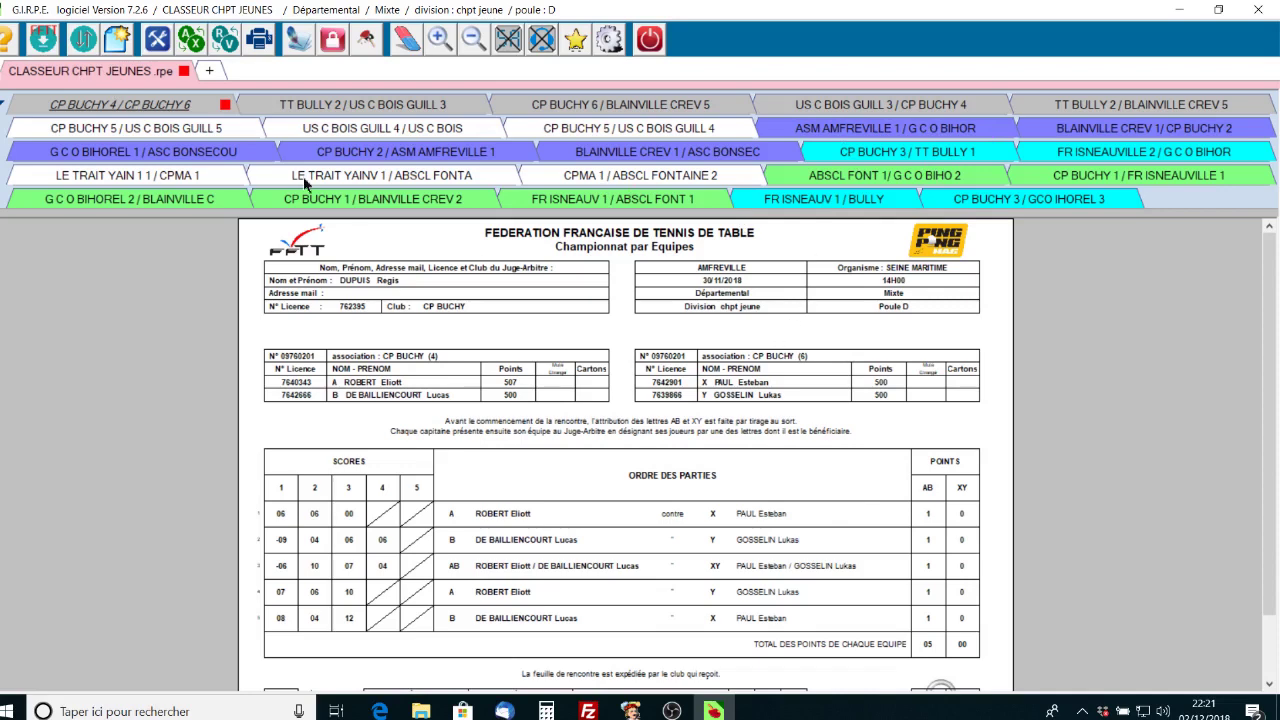
- Add the existing binder TABLEAU1 .rpe from the GIRPEclasseur folder as another binder of the hyperclasseur
{"action": "left_click", "coordinate": [211, 72]}
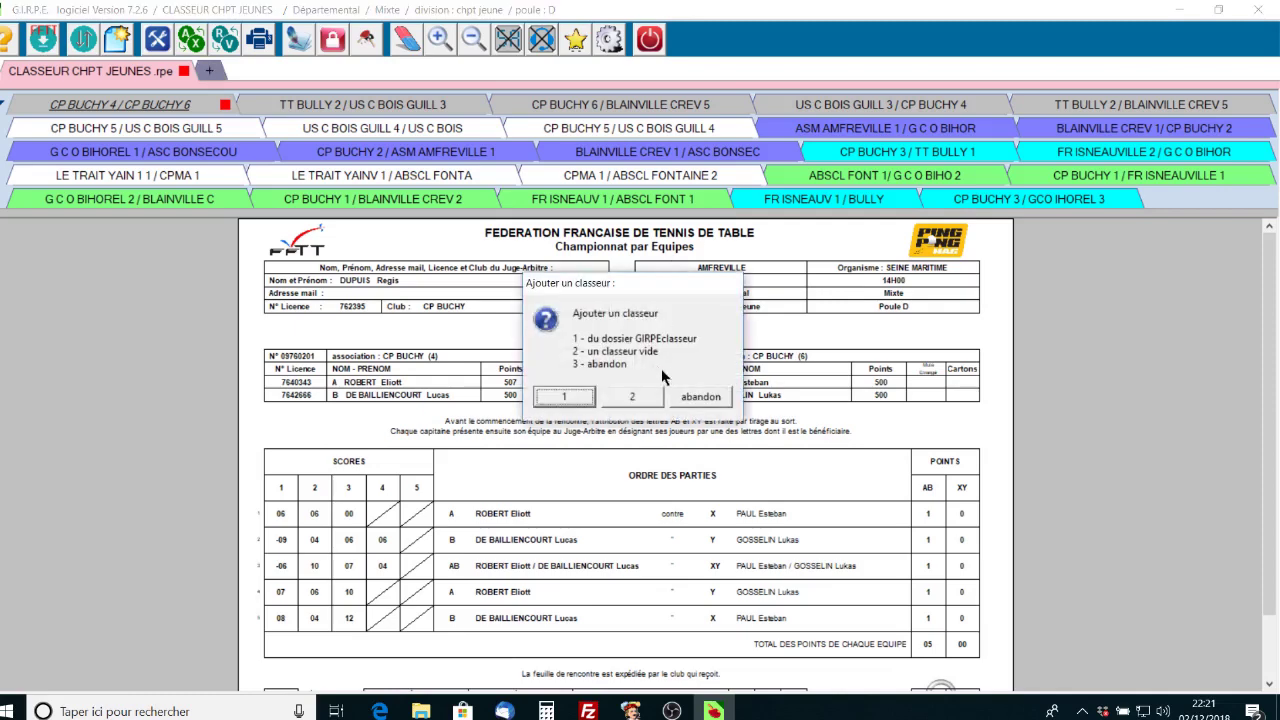
{"action": "left_click", "coordinate": [561, 396]}
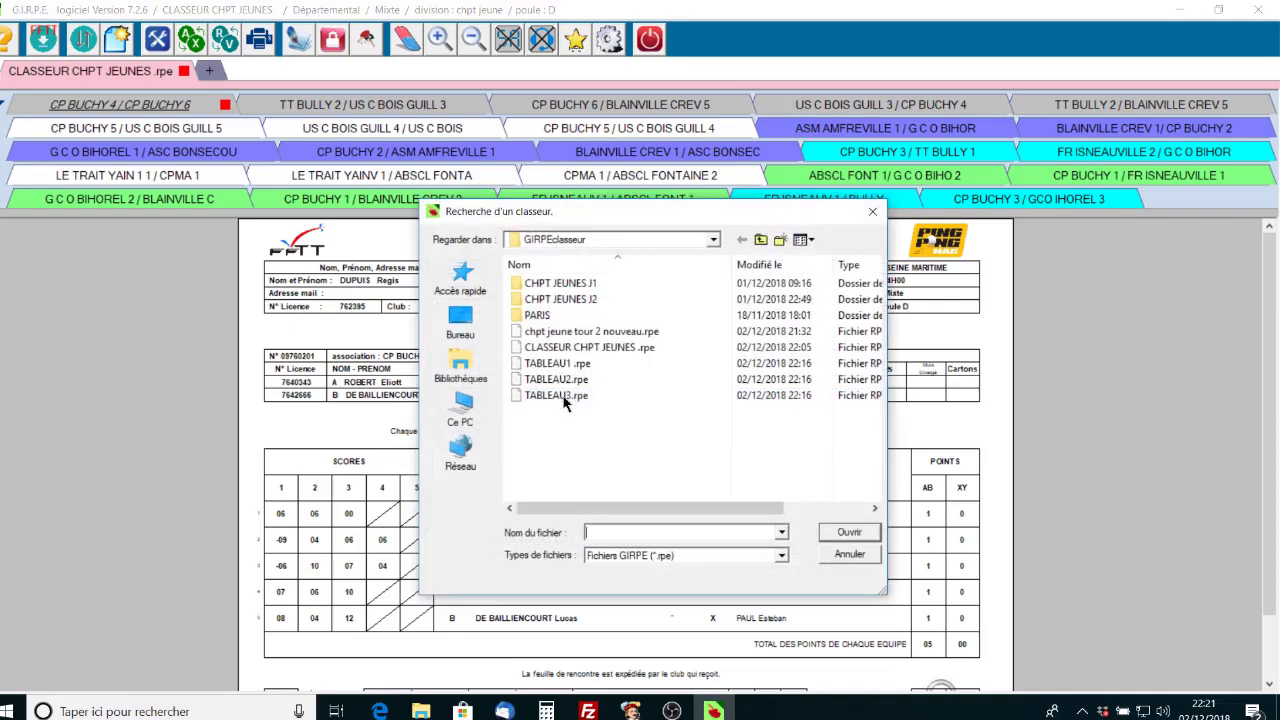
{"action": "left_click", "coordinate": [557, 363]}
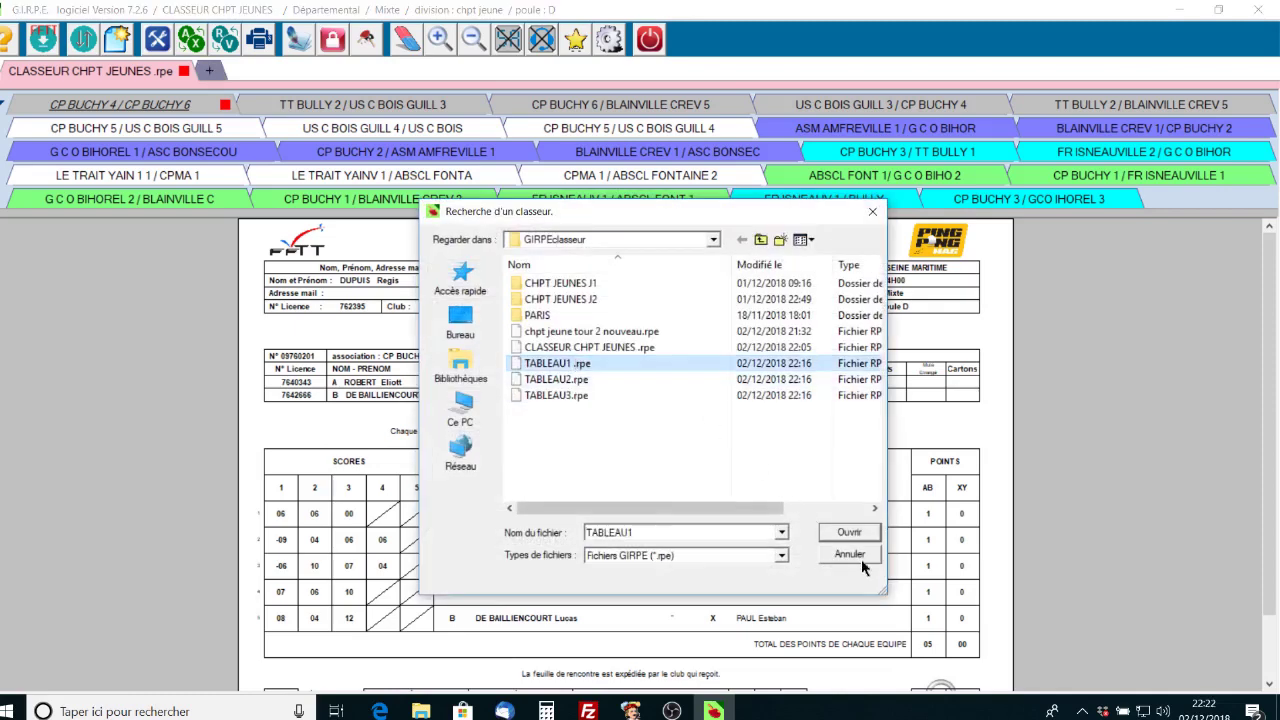
{"action": "left_click", "coordinate": [846, 533]}
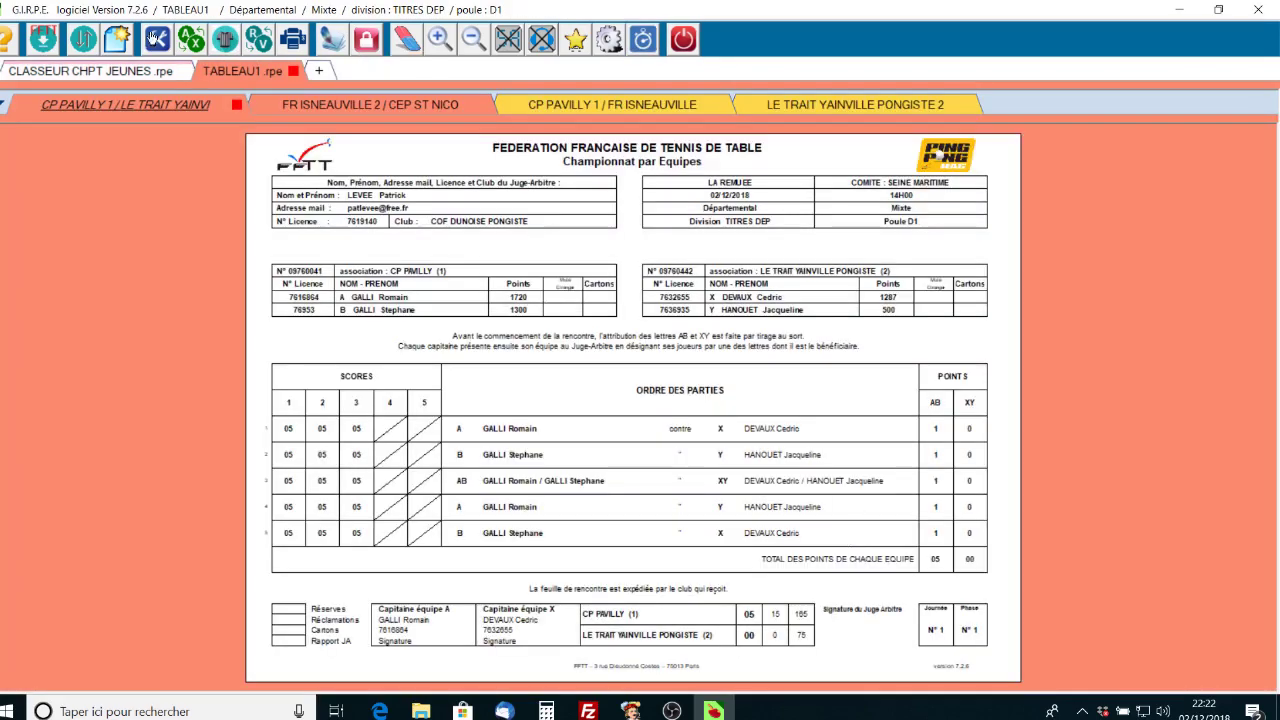
- Alternate between the CLASSEUR CHPT JEUNES and TABLEAU1 binders to view their match sheets
{"action": "left_click", "coordinate": [117, 74]}
{"action": "left_click", "coordinate": [242, 71]}
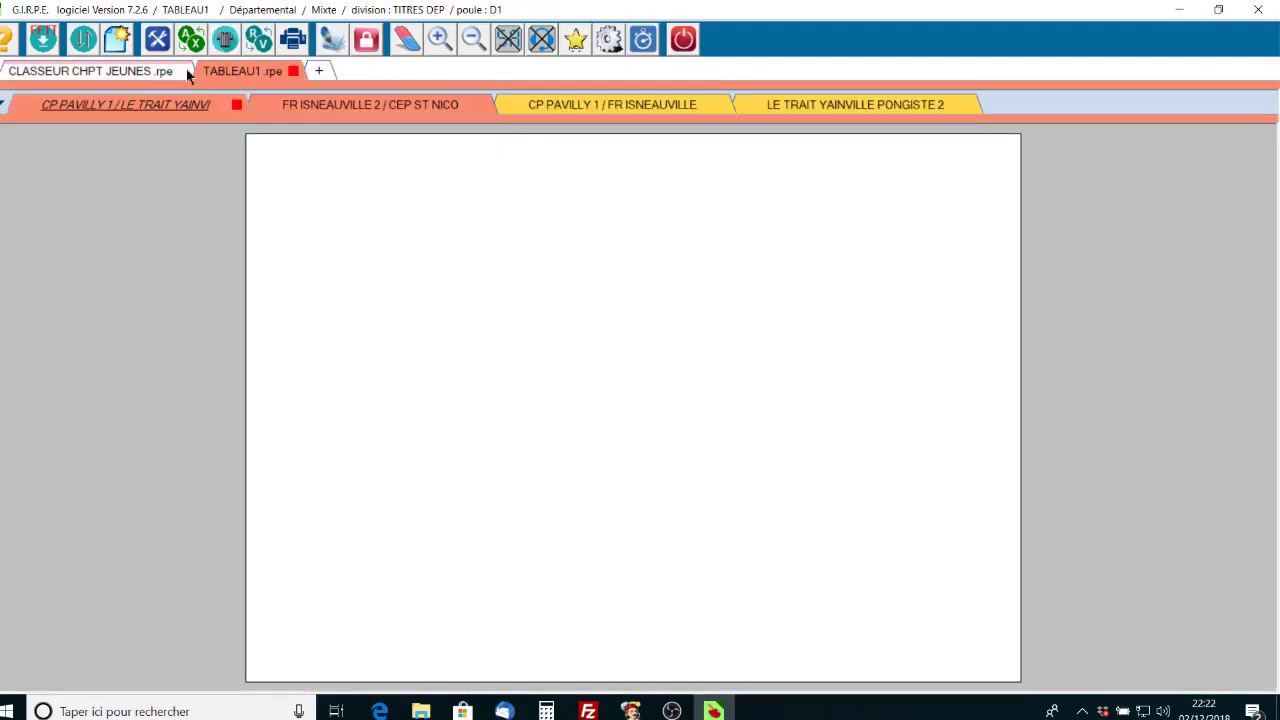
{"action": "left_click", "coordinate": [113, 69]}
{"action": "left_click", "coordinate": [240, 71]}
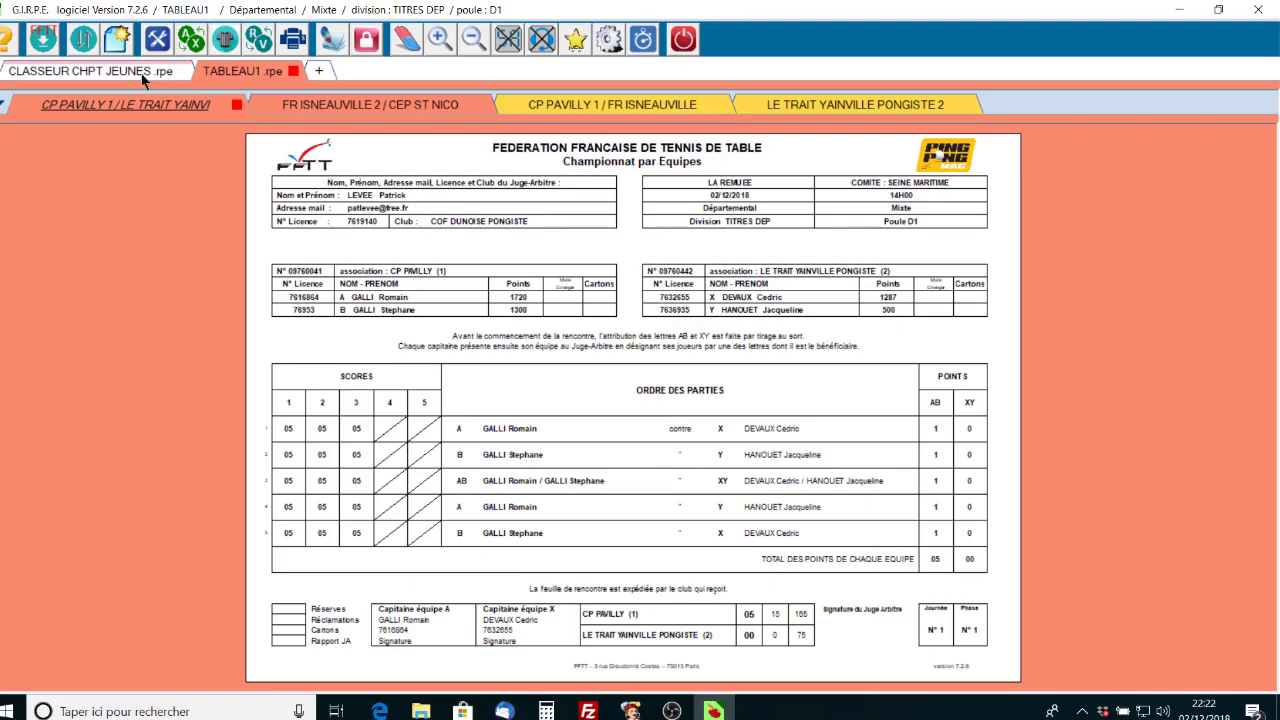
{"action": "left_click", "coordinate": [168, 74]}
{"action": "left_click", "coordinate": [255, 70]}
- Add the existing binder TABLEAU2.rpe from the GIRPEclasseur folder to the hyperclasseur
{"action": "left_click", "coordinate": [319, 73]}
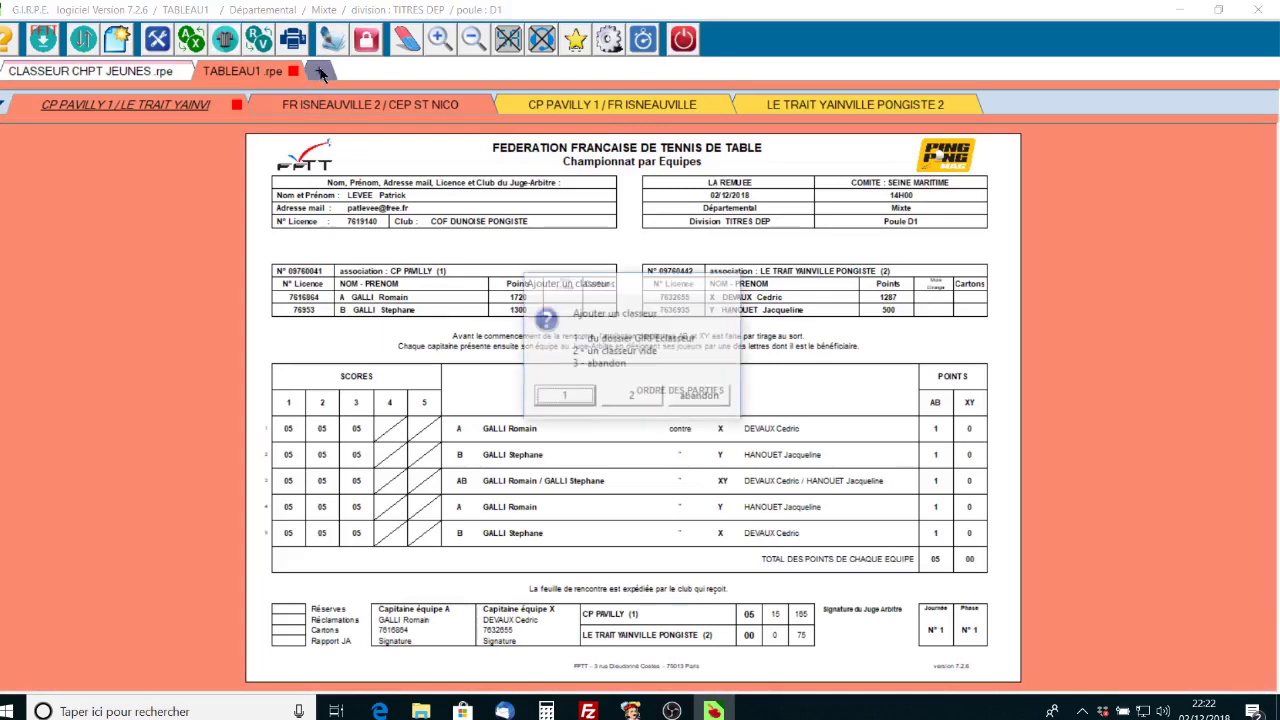
{"action": "left_click", "coordinate": [566, 400]}
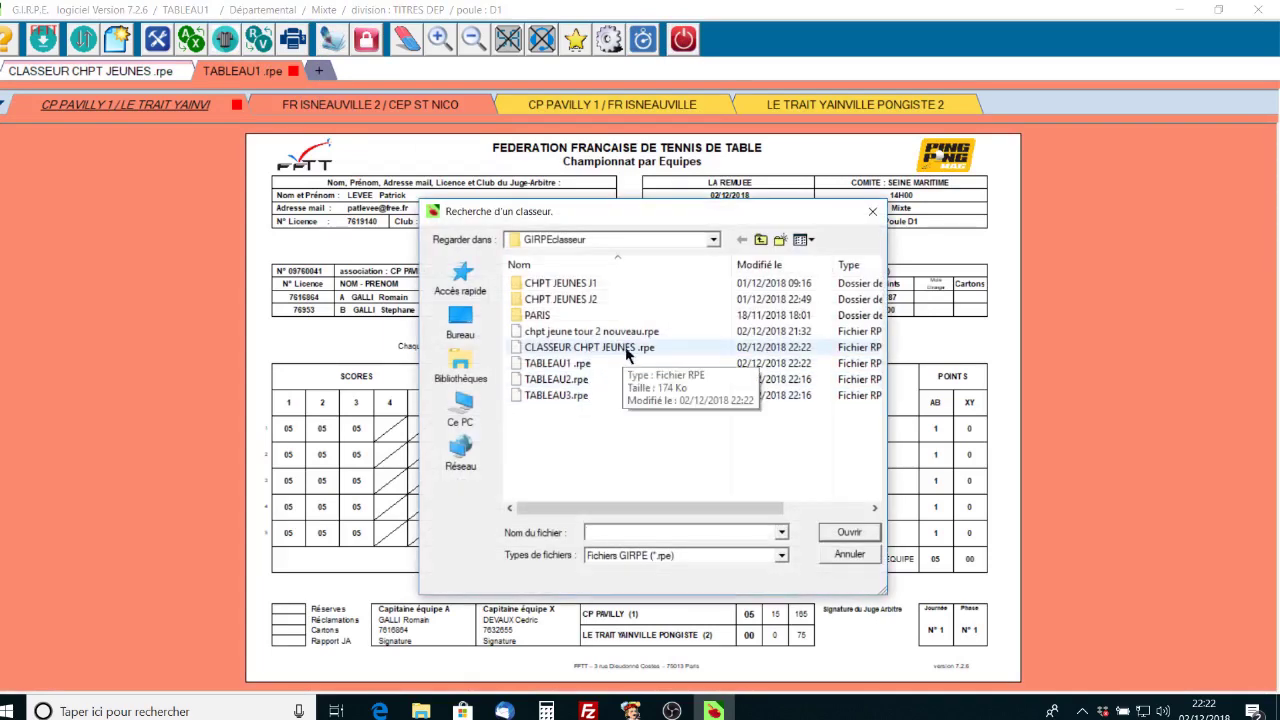
{"action": "left_click", "coordinate": [558, 382]}
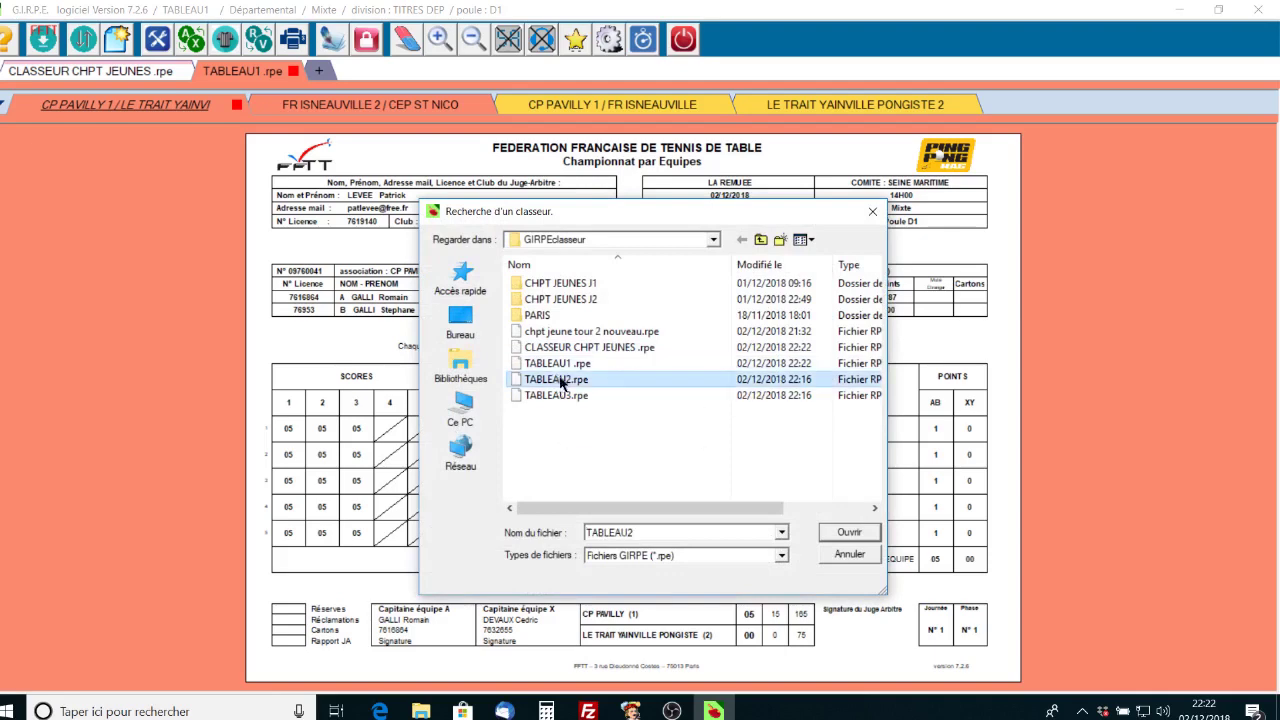
{"action": "left_click", "coordinate": [847, 533]}
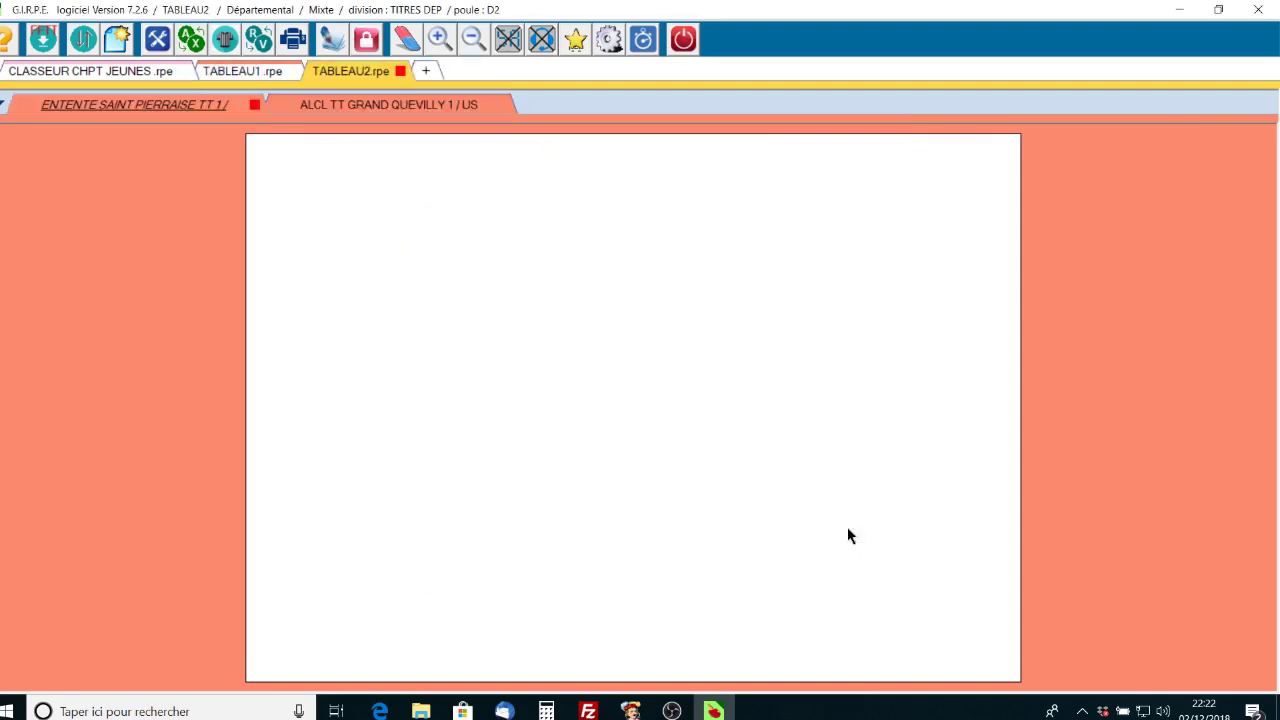
- Go through the TABLEAU1, CLASSEUR CHPT JEUNES and TABLEAU2 binders to view their match sheets
{"action": "left_click", "coordinate": [255, 72]}
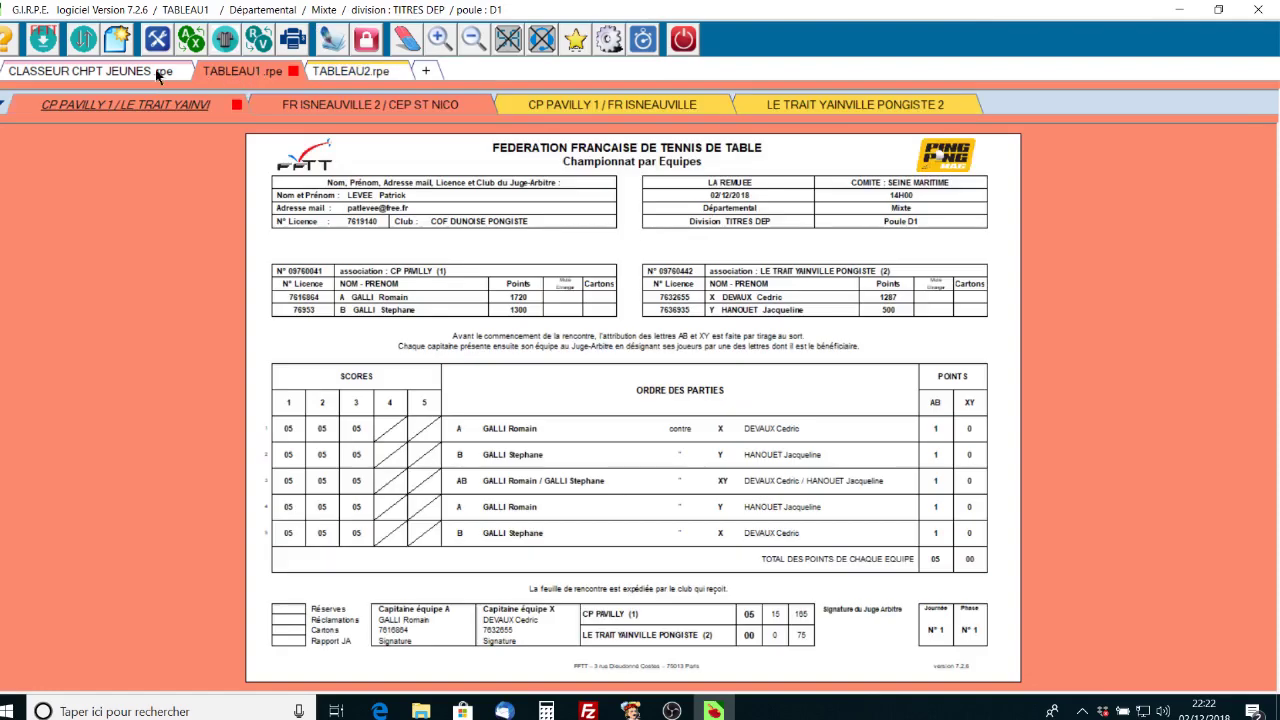
{"action": "left_click", "coordinate": [160, 74]}
{"action": "left_click", "coordinate": [256, 76]}
{"action": "left_click", "coordinate": [372, 74]}
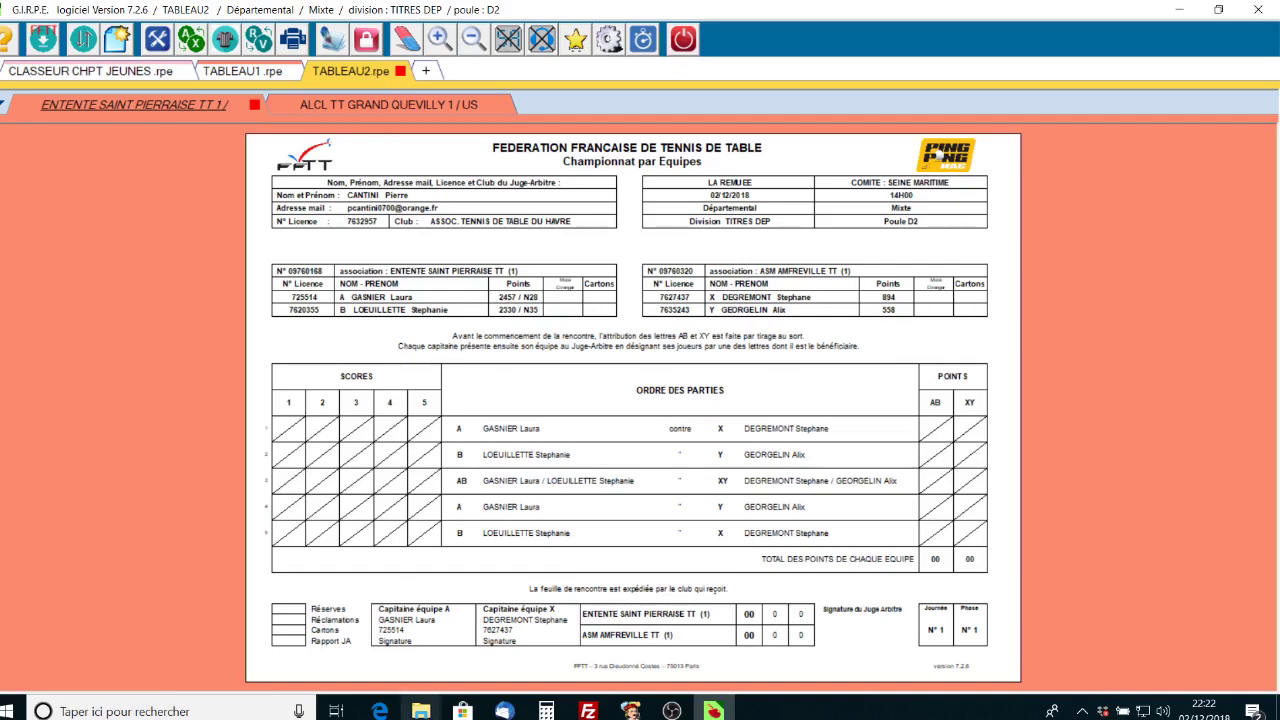
- Switch to File Explorer and examine the binder files in the GIRPEclasseur folder
{"action": "mouse_move", "coordinate": [420, 711]}
{"action": "left_click", "coordinate": [495, 630]}
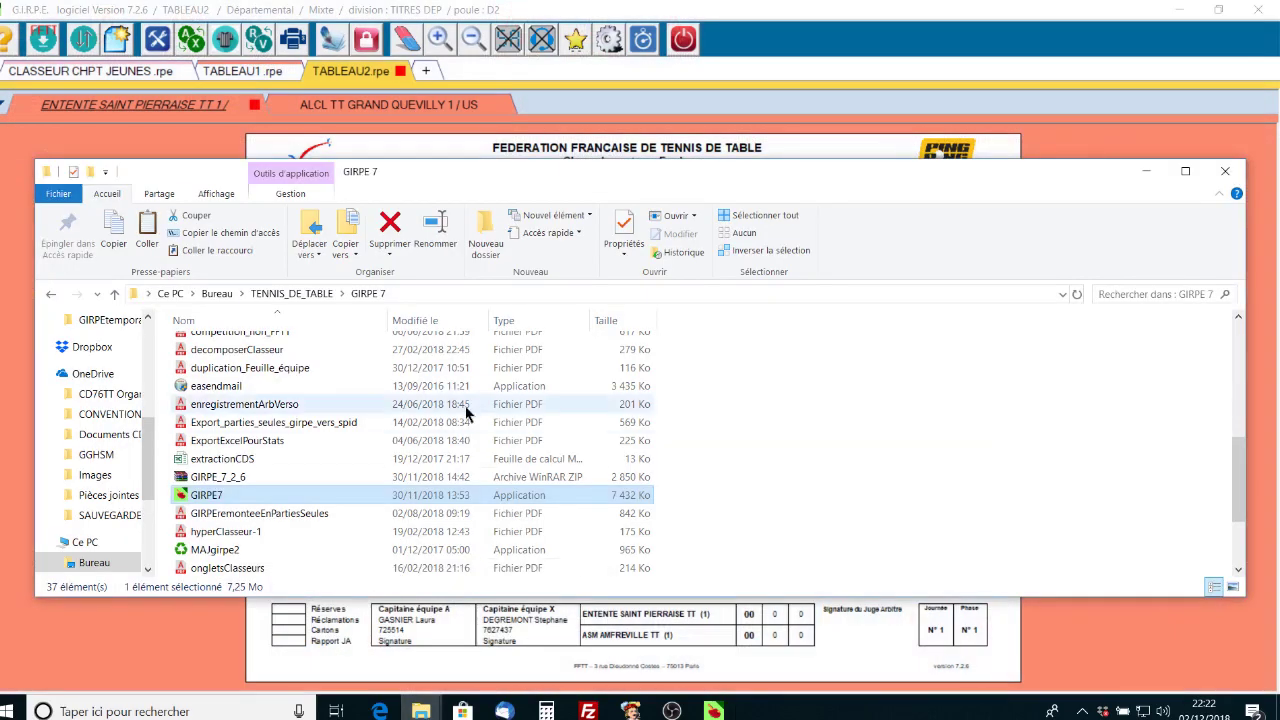
{"action": "scroll", "coordinate": [466, 412], "scroll_direction": "up", "scroll_amount": 5}
{"action": "scroll", "coordinate": [466, 412], "scroll_direction": "up", "scroll_amount": 1}
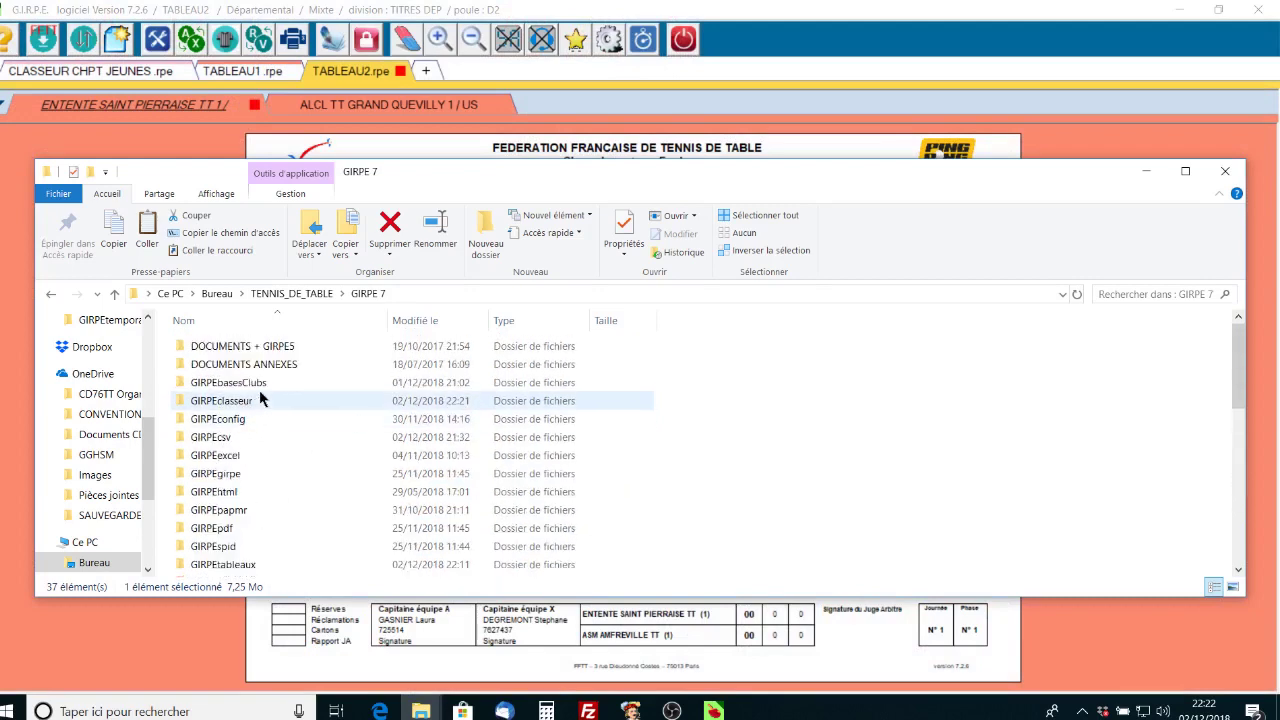
{"action": "double_click", "coordinate": [266, 400]}
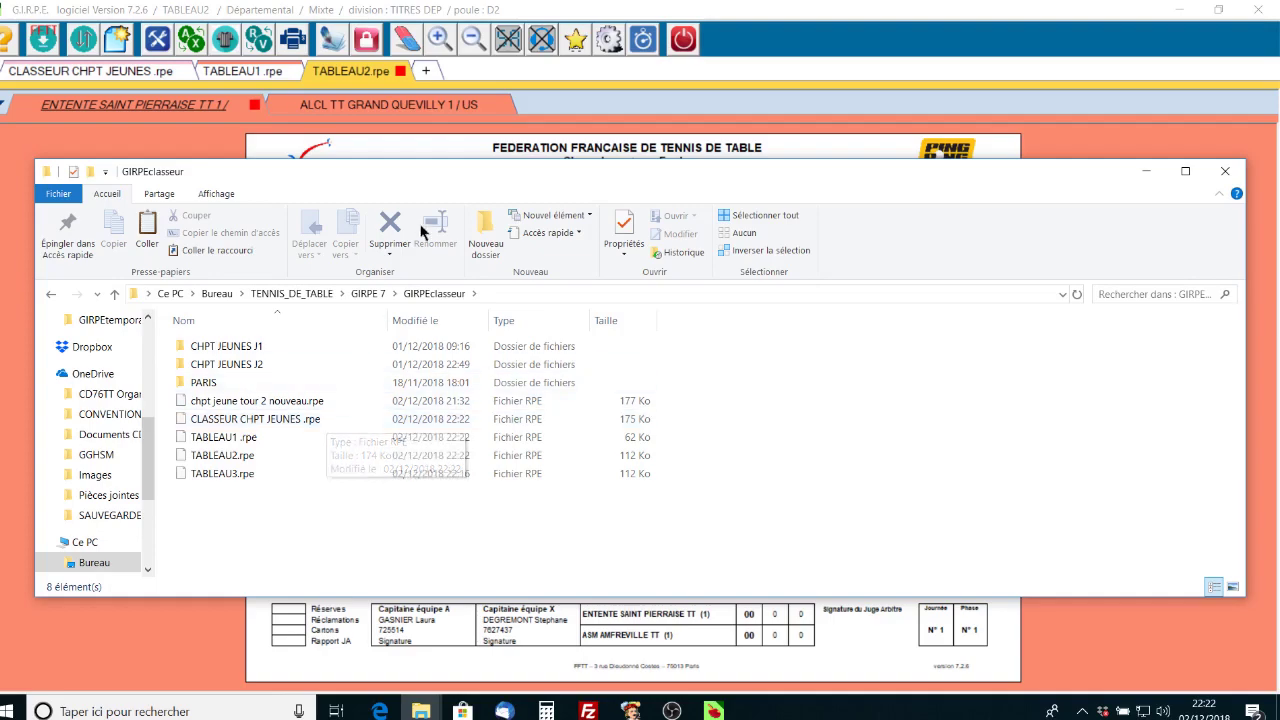
- Close G.I.R.P.E. and relaunch GIRPE7 from the GIRPE 7 folder, dismissing the version notice
{"action": "left_click", "coordinate": [1258, 12]}
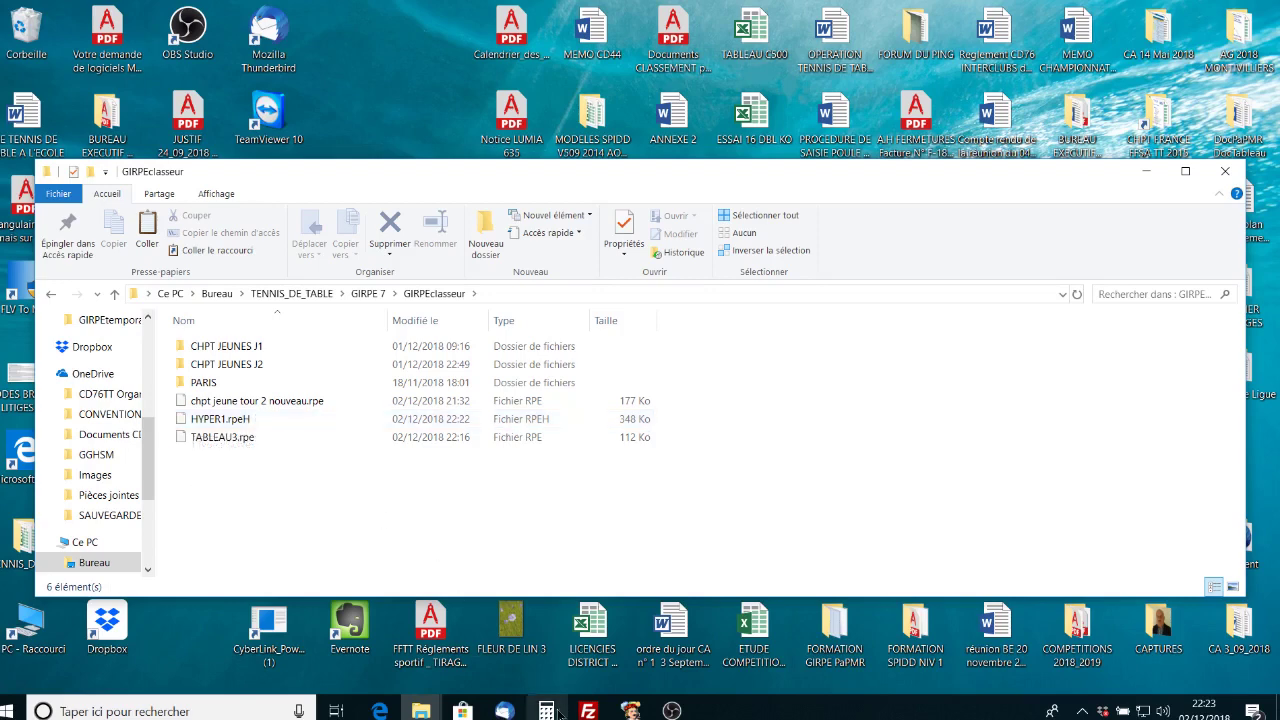
{"action": "left_click", "coordinate": [368, 294]}
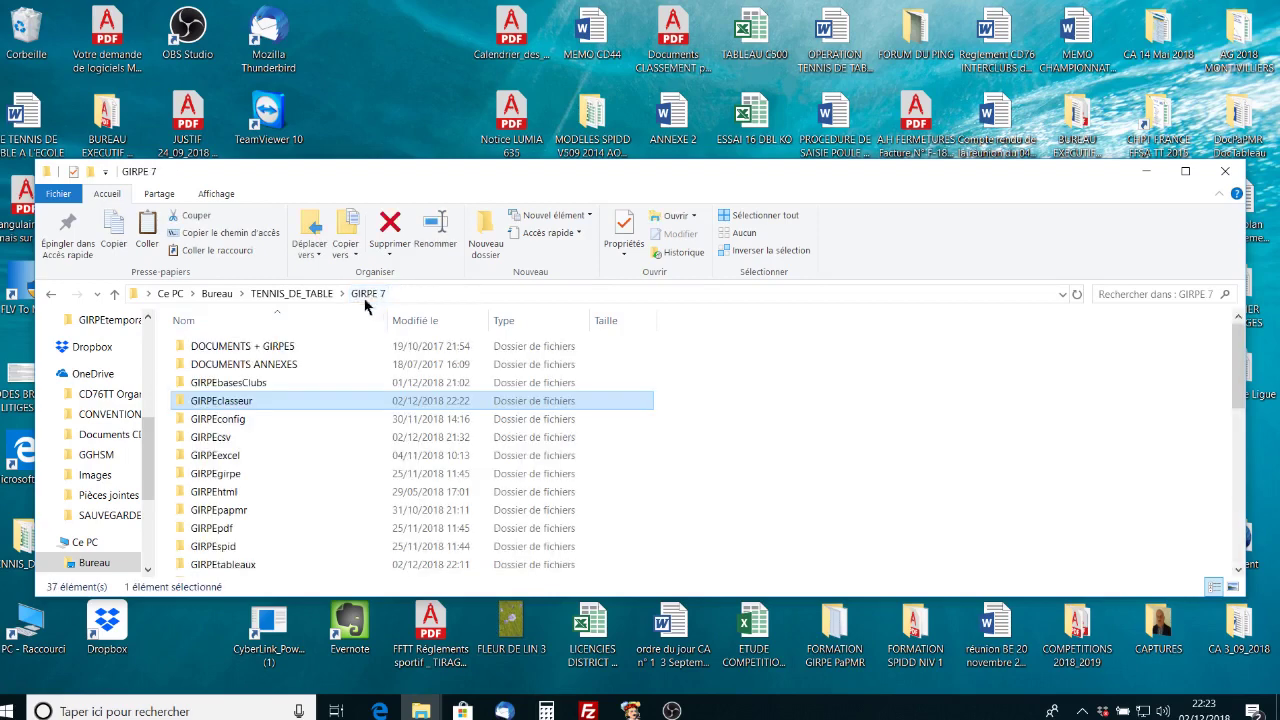
{"action": "scroll", "coordinate": [277, 470], "scroll_direction": "down", "scroll_amount": 6}
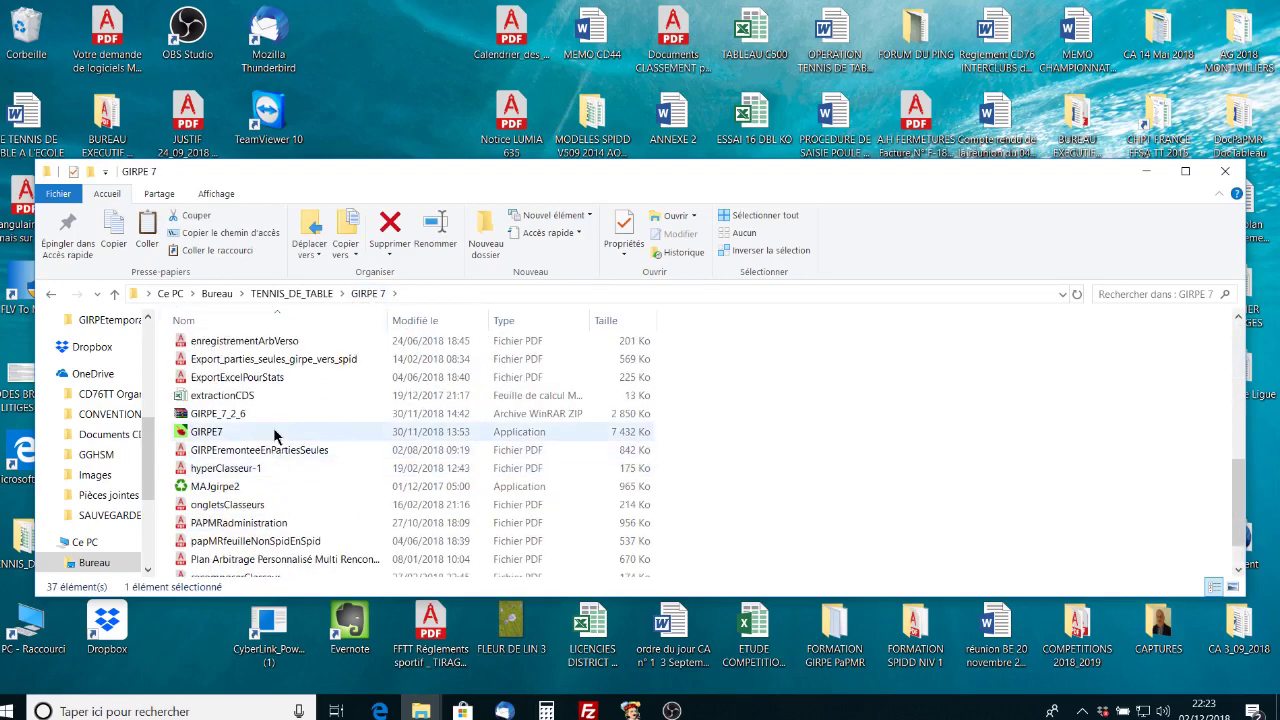
{"action": "double_click", "coordinate": [277, 430]}
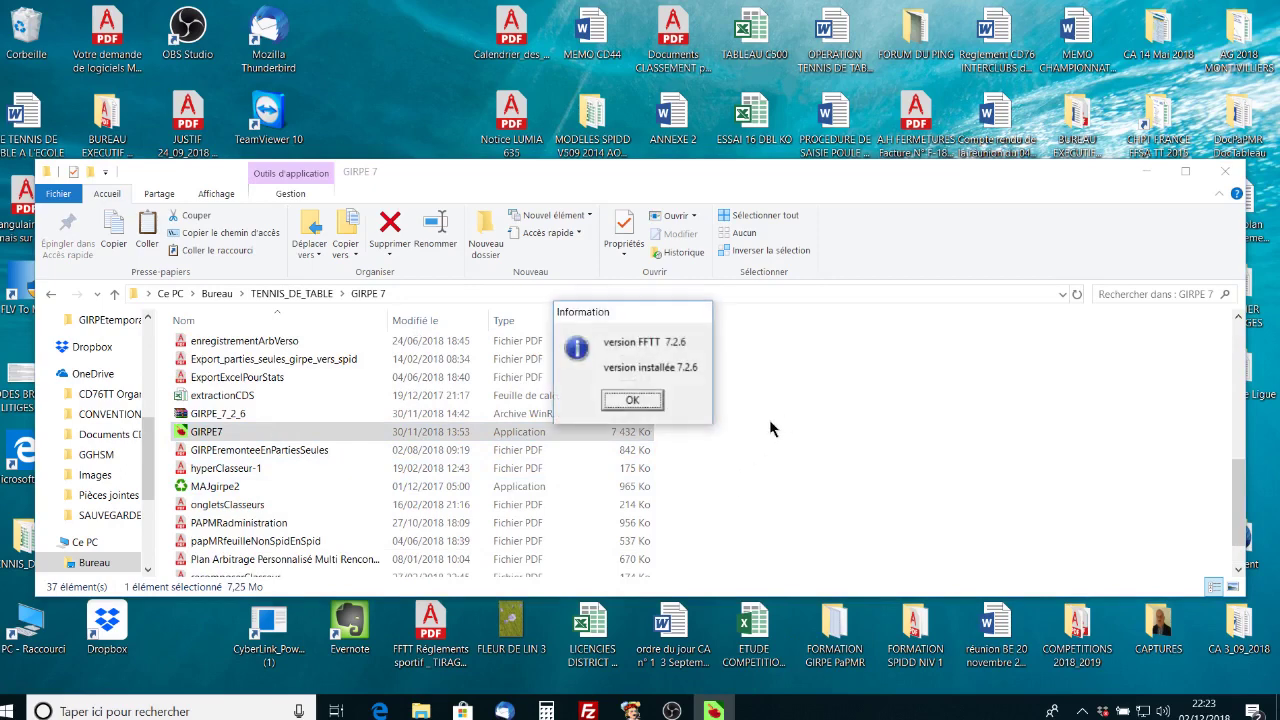
{"action": "left_click", "coordinate": [652, 402]}
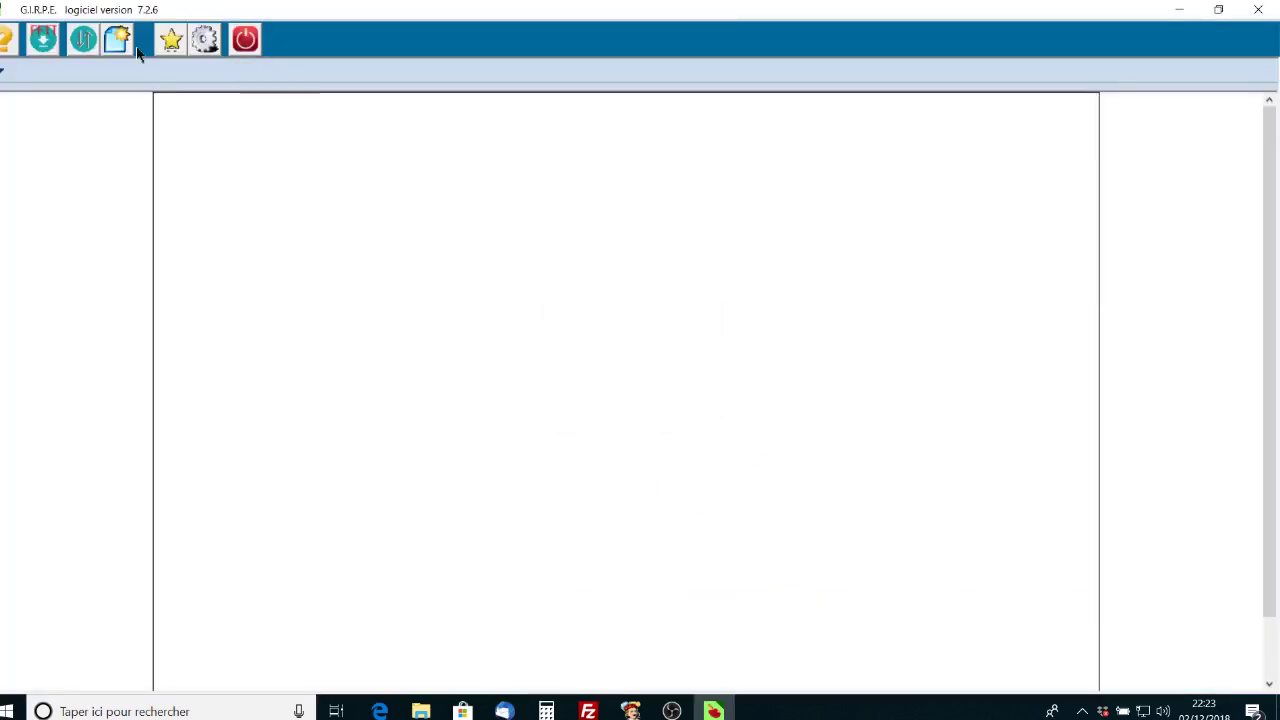
- Open the hyperclasseur HYPER1.rpeH from the GIRPEclasseur folder
{"action": "left_click", "coordinate": [85, 42]}
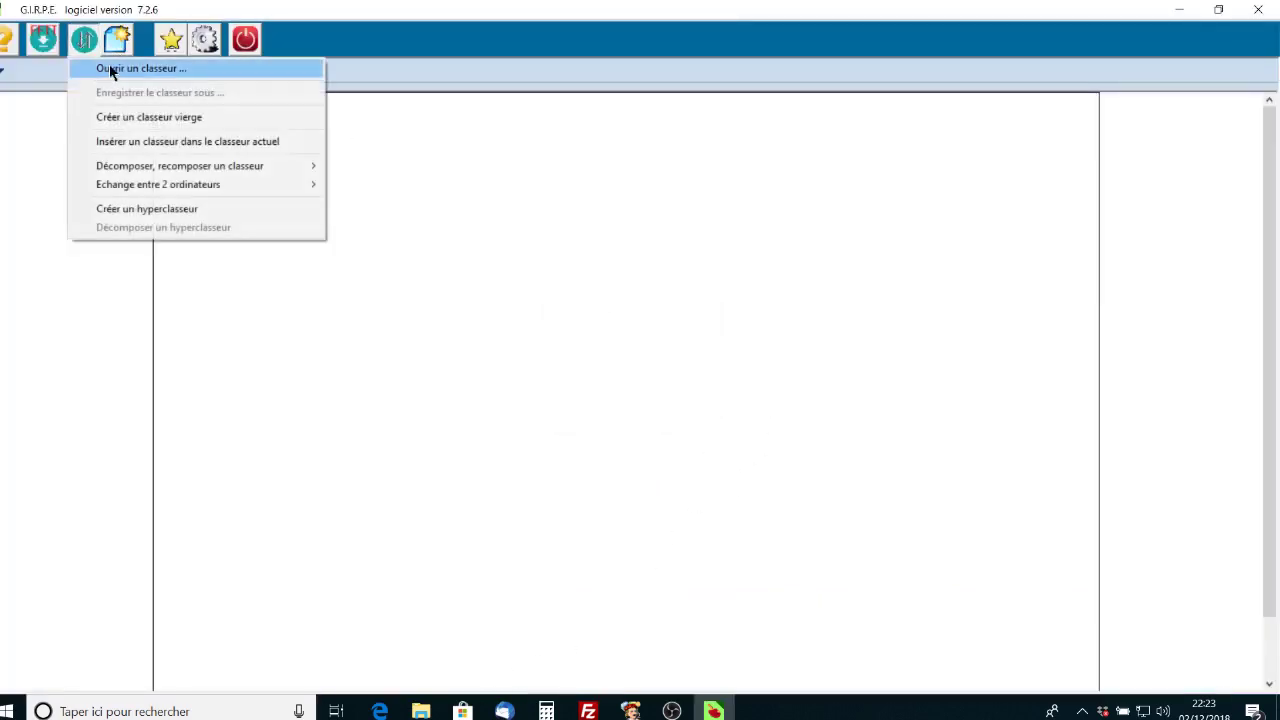
{"action": "left_click", "coordinate": [109, 66]}
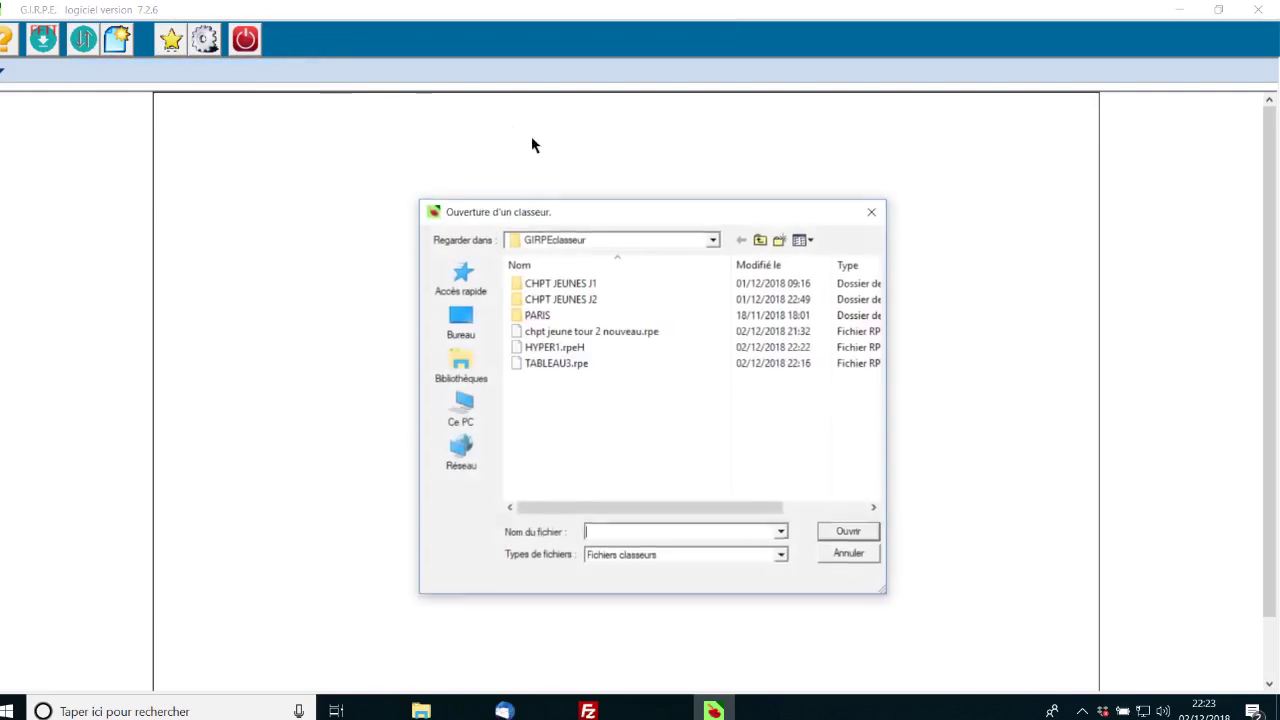
{"action": "left_click", "coordinate": [641, 348]}
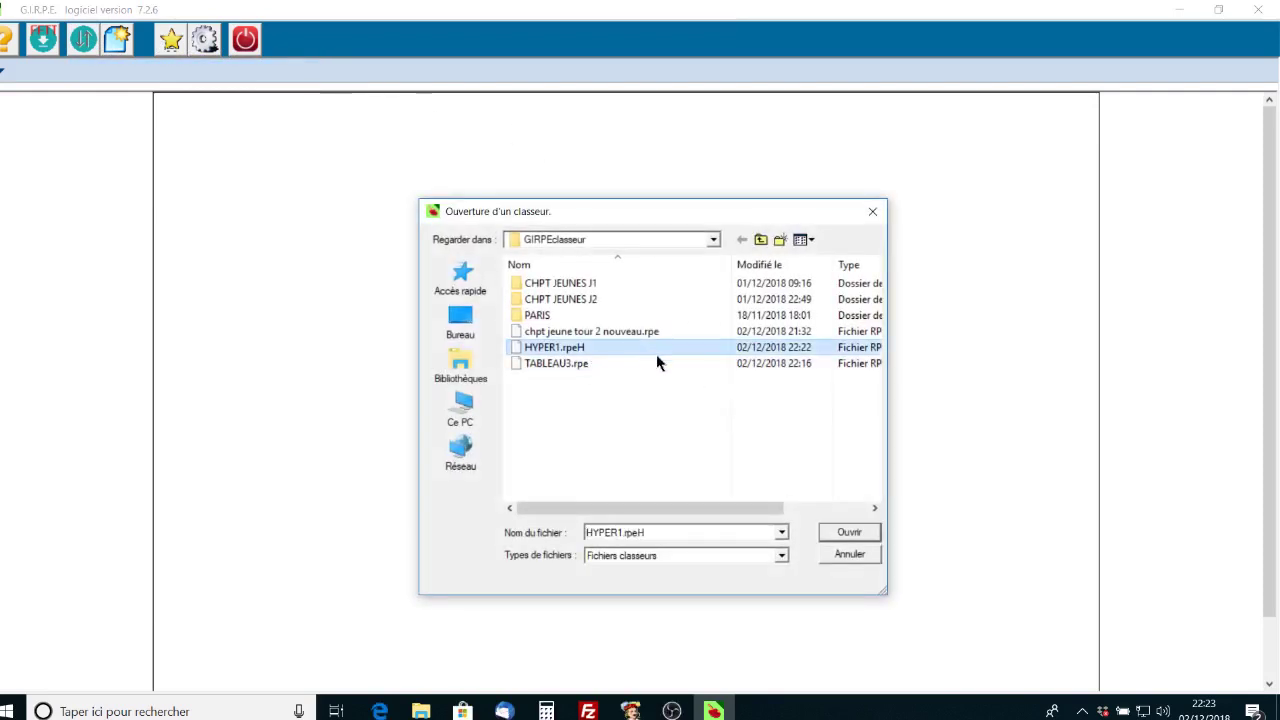
{"action": "left_click", "coordinate": [852, 532]}
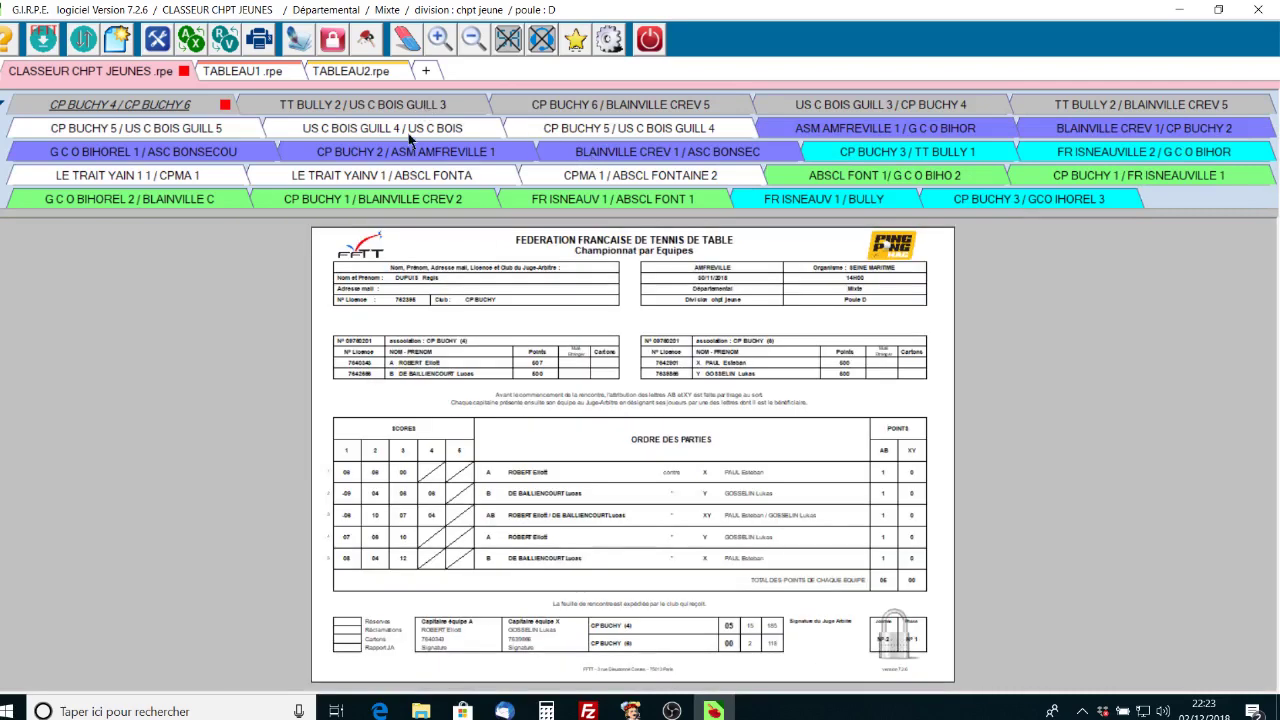
- Switch to File Explorer and open the GIRPEclasseur folder inside GIRPE 7 to examine its binder files
{"action": "mouse_move", "coordinate": [432, 714]}
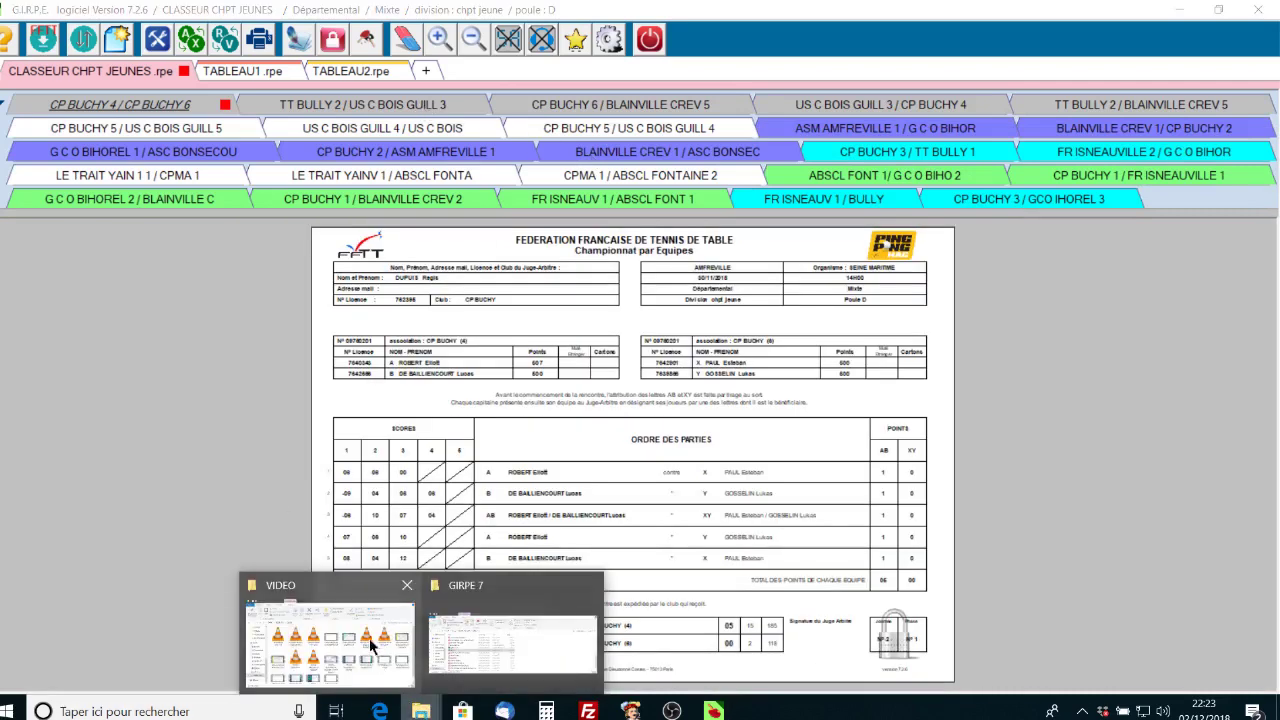
{"action": "left_click", "coordinate": [500, 632]}
{"action": "scroll", "coordinate": [371, 400], "scroll_direction": "up", "scroll_amount": 3}
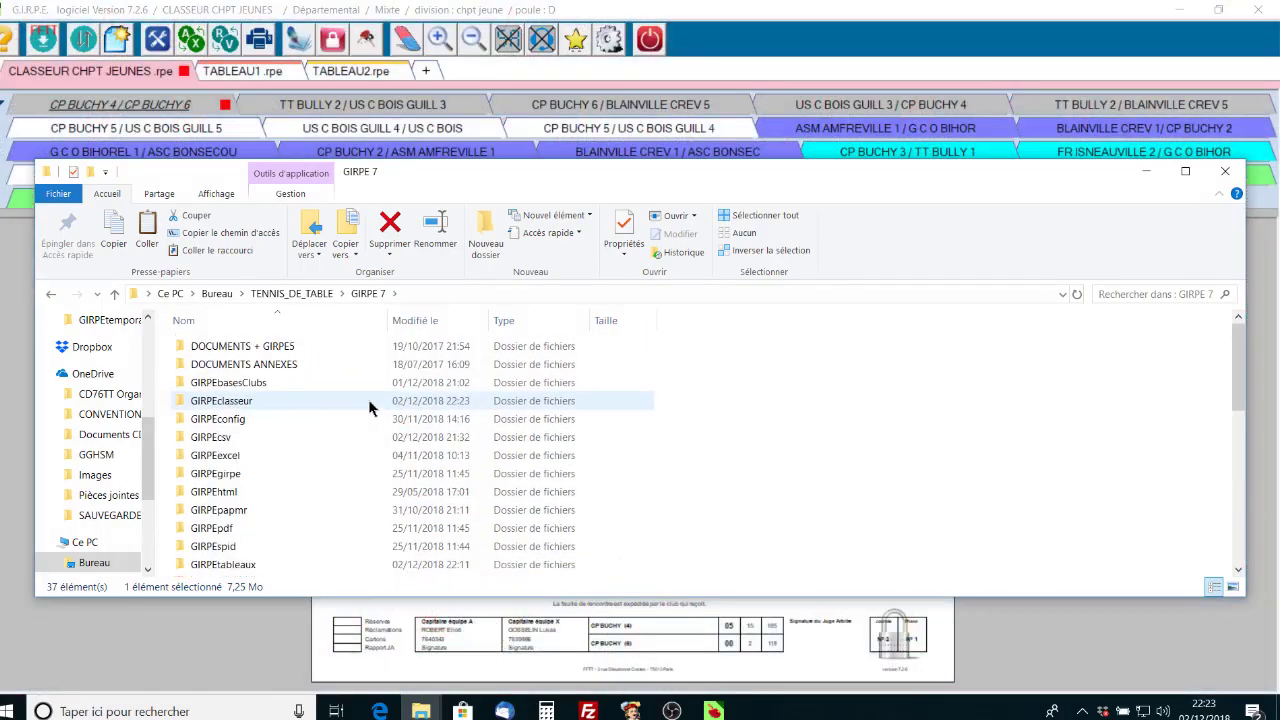
{"action": "double_click", "coordinate": [261, 398]}
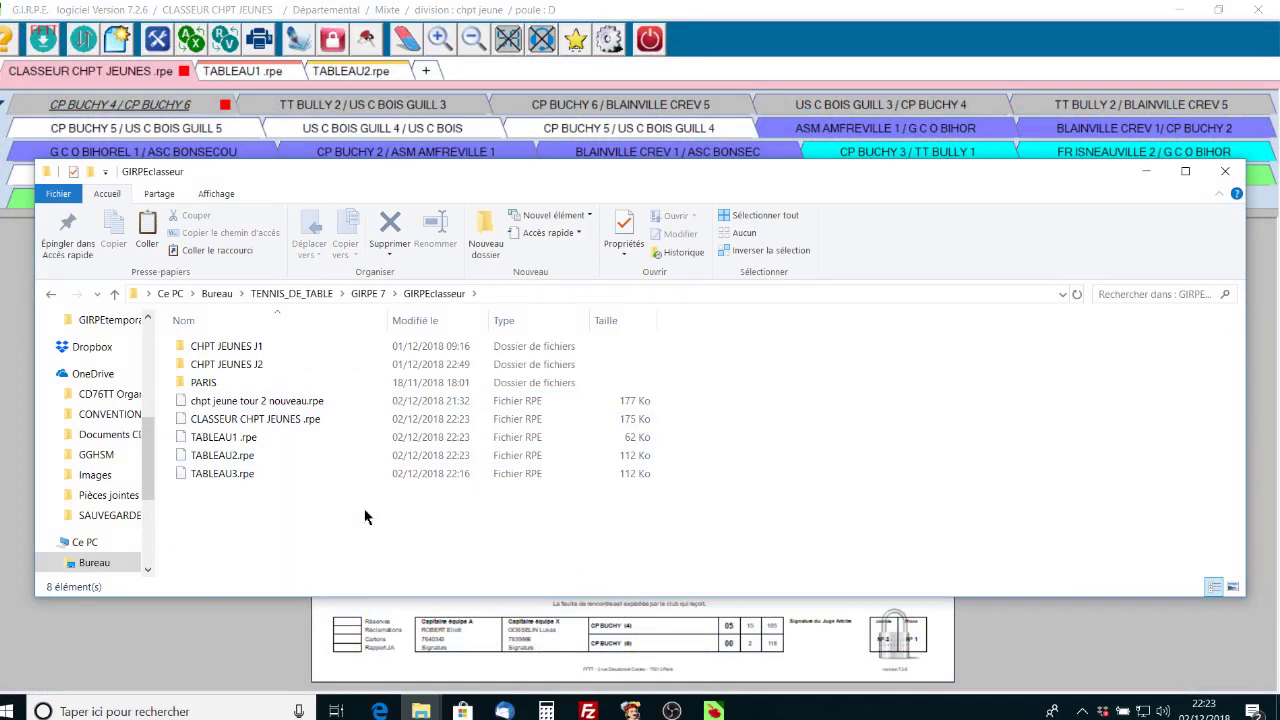
- Duplicate the TABLEAU1 .rpe binder file within the GIRPEclasseur folder
{"action": "left_click", "coordinate": [304, 443]}
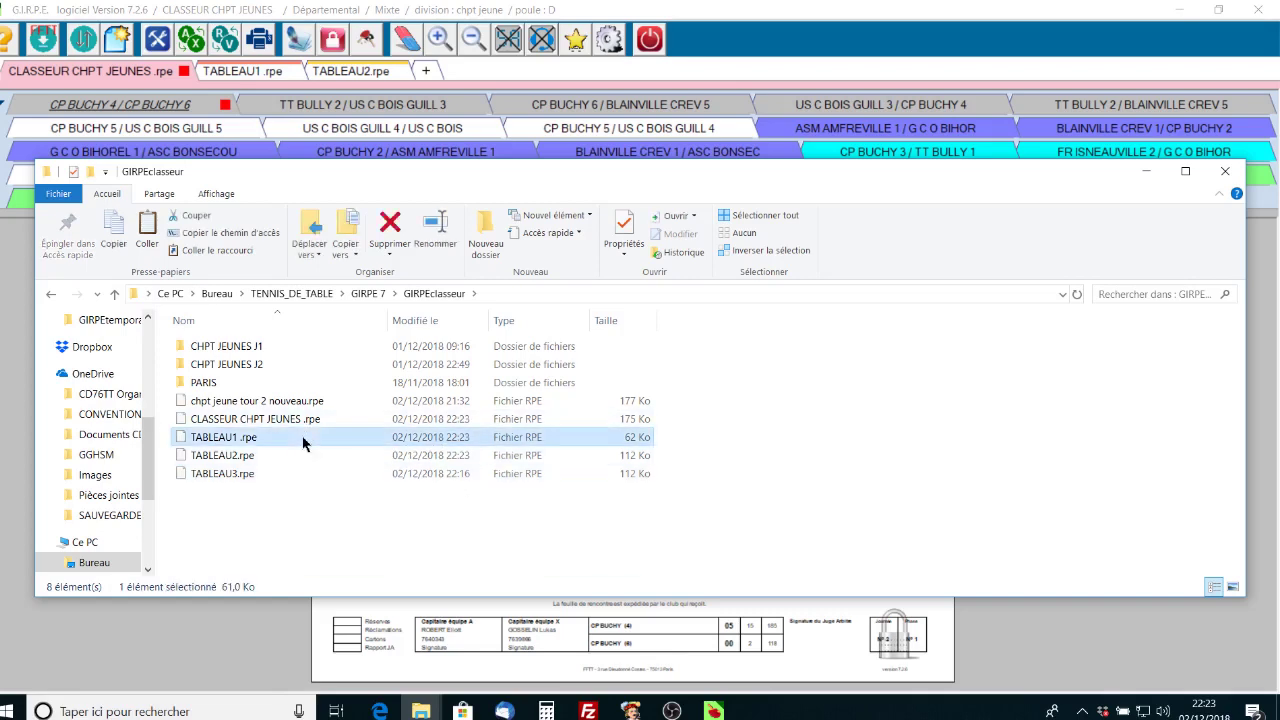
{"action": "right_click", "coordinate": [304, 443]}
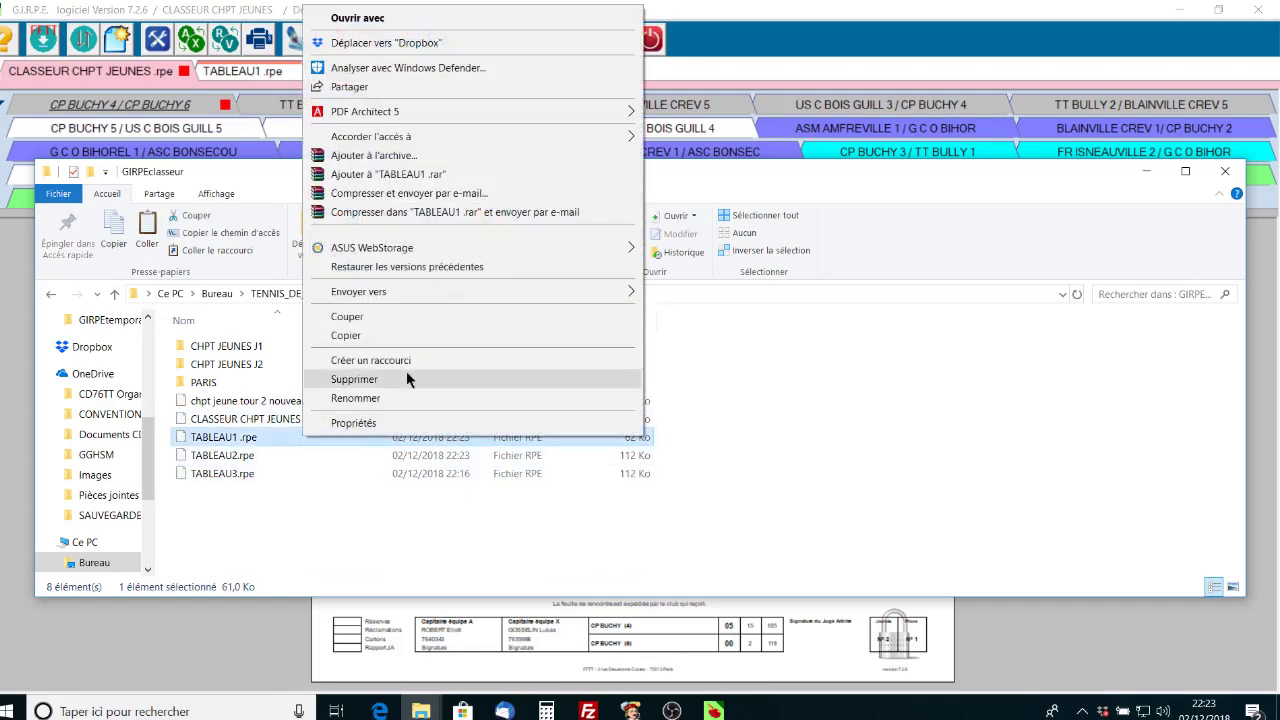
{"action": "left_click", "coordinate": [369, 335]}
{"action": "right_click", "coordinate": [420, 525]}
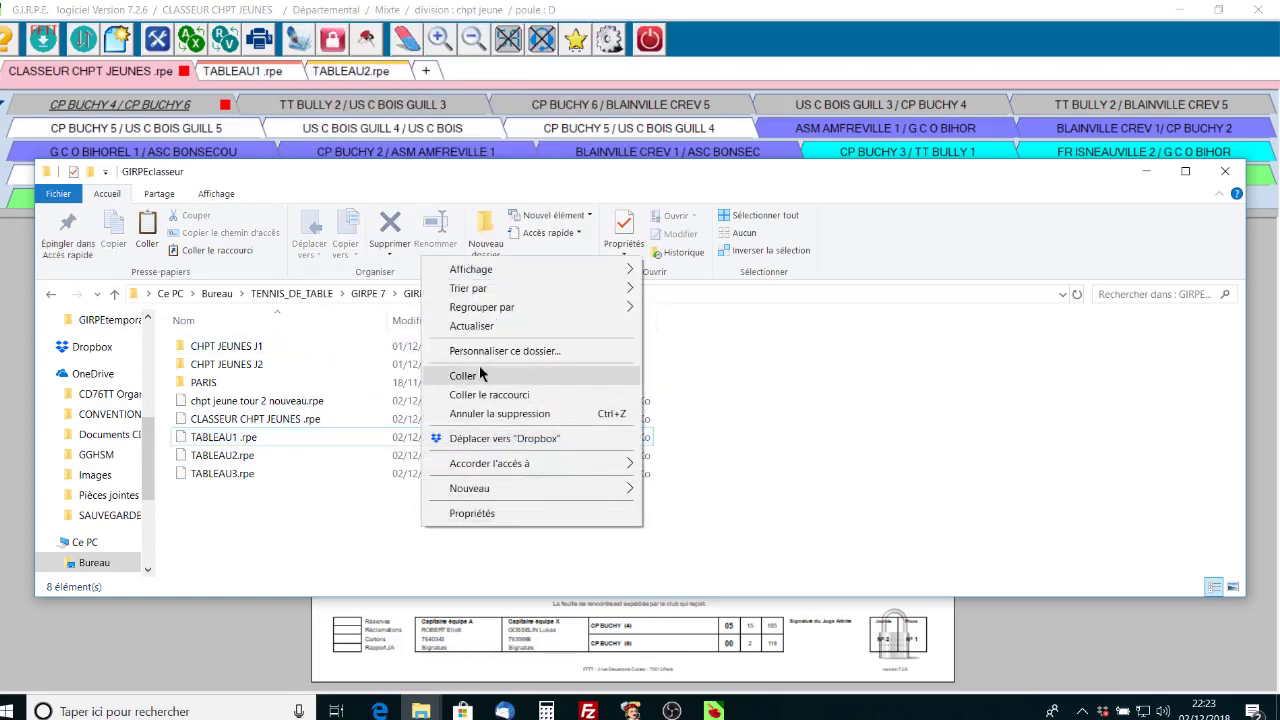
{"action": "left_click", "coordinate": [473, 379]}
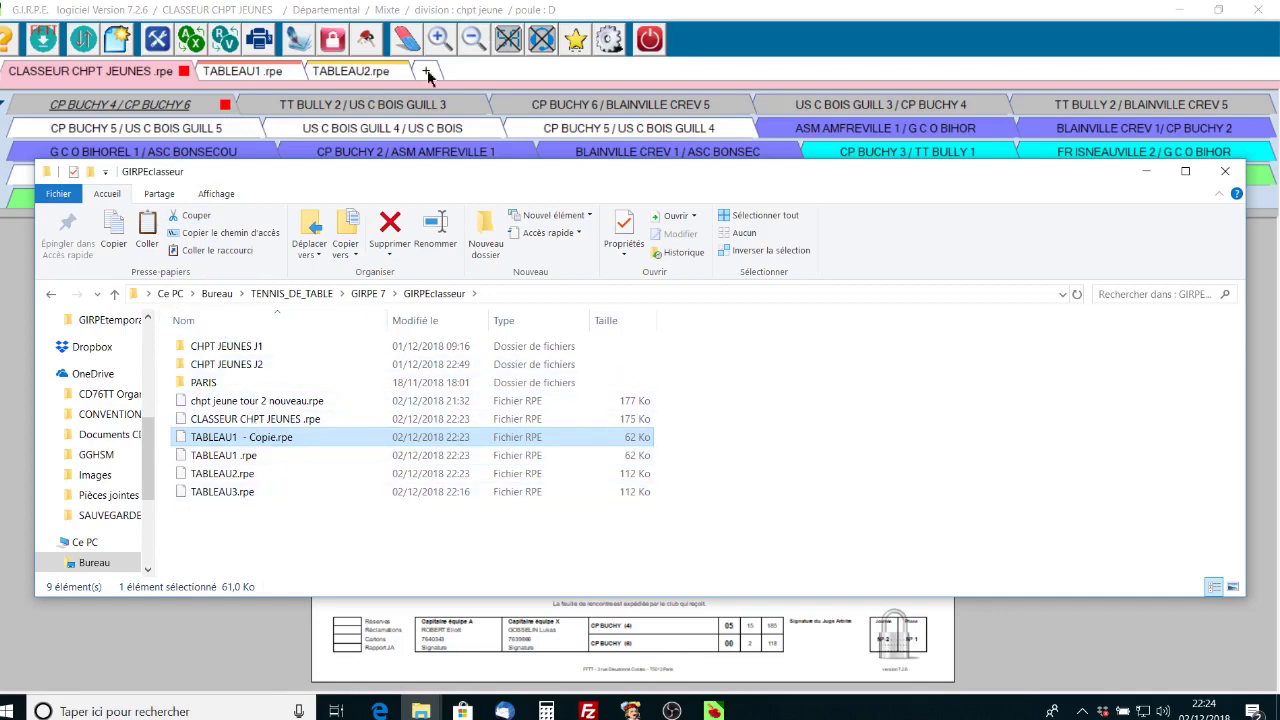
- Return to G.I.R.P.E. and add the existing binder TABLEAU3.rpe from the GIRPEclasseur folder to the hyperclasseur
{"action": "left_click", "coordinate": [1146, 171]}
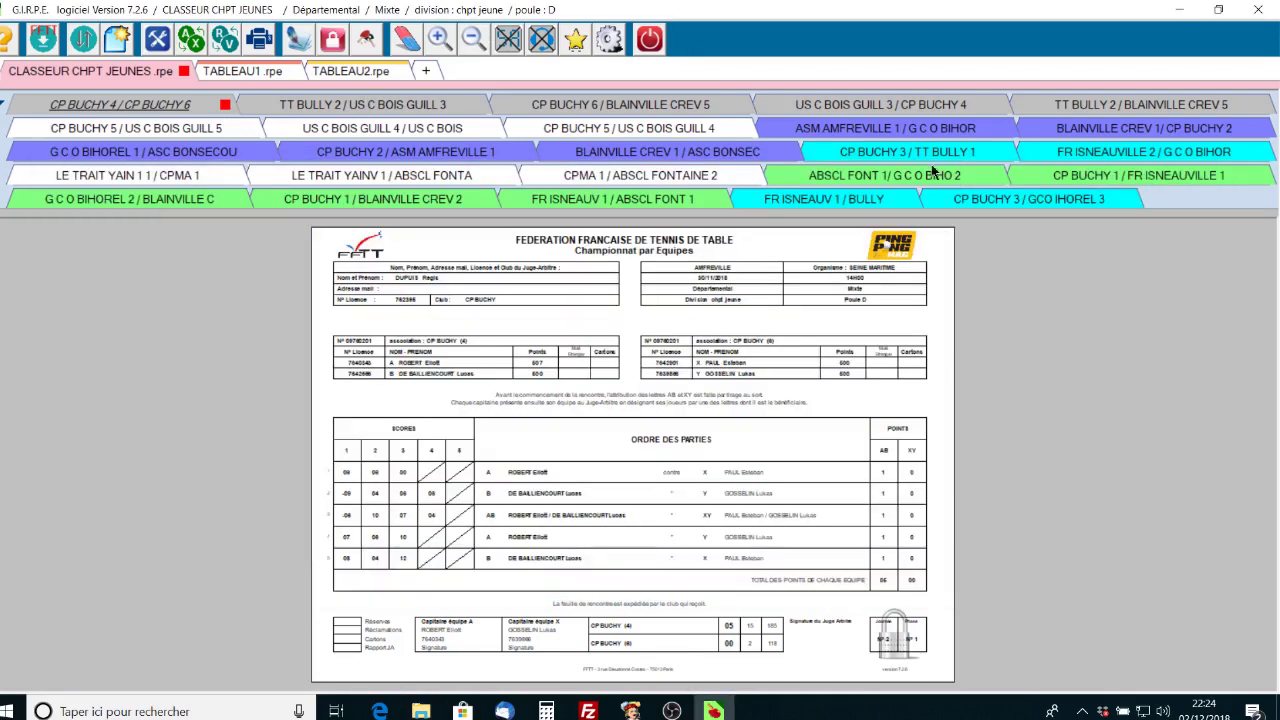
{"action": "left_click", "coordinate": [427, 72]}
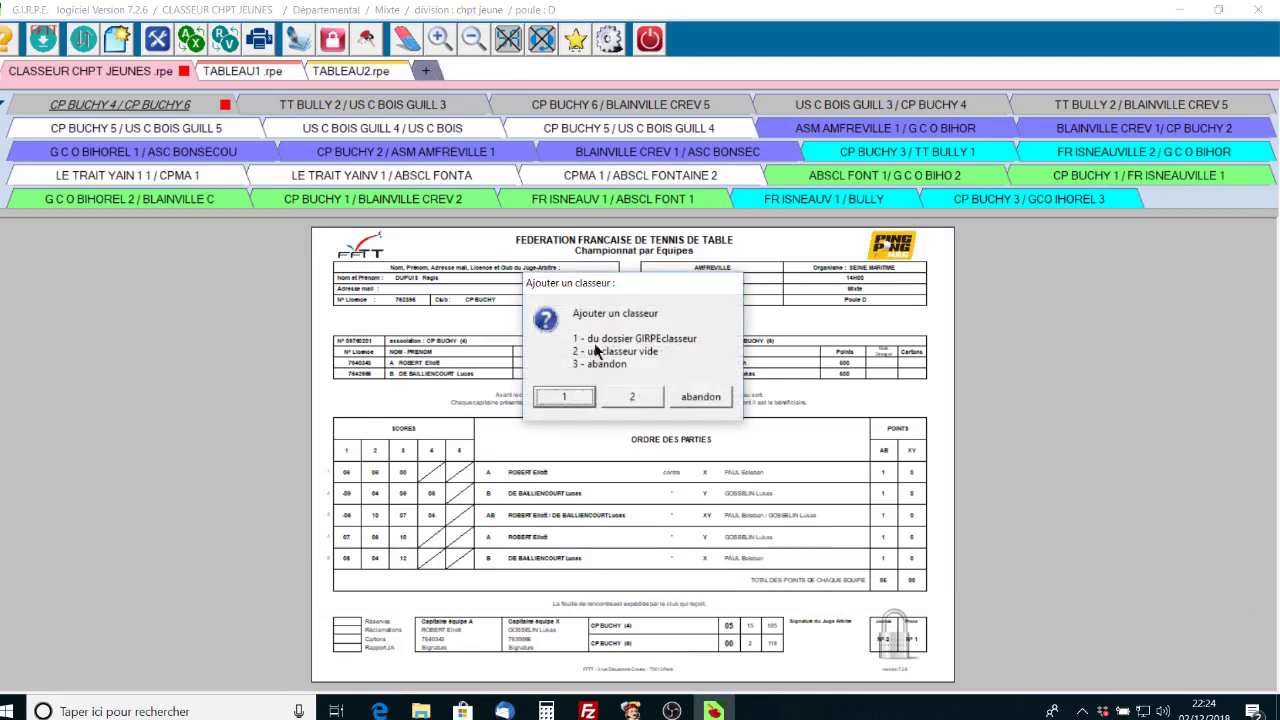
{"action": "left_click", "coordinate": [561, 400]}
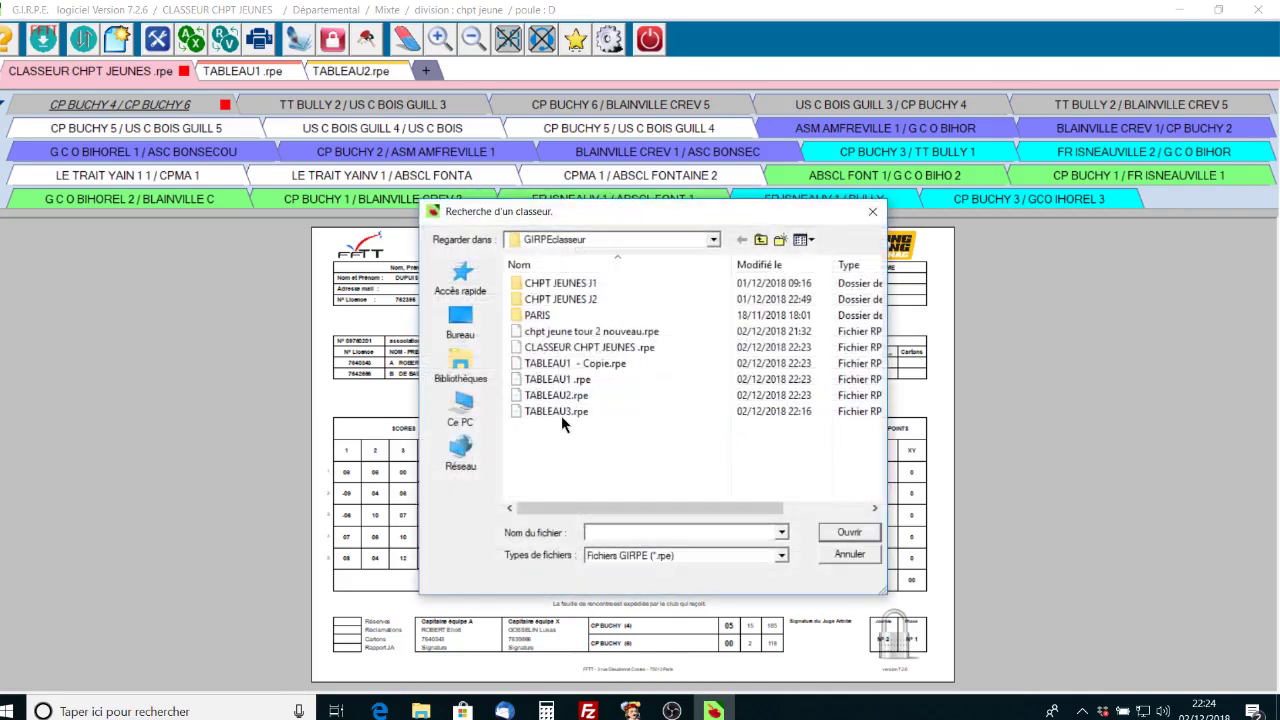
{"action": "left_click", "coordinate": [561, 414]}
{"action": "left_click", "coordinate": [849, 533]}
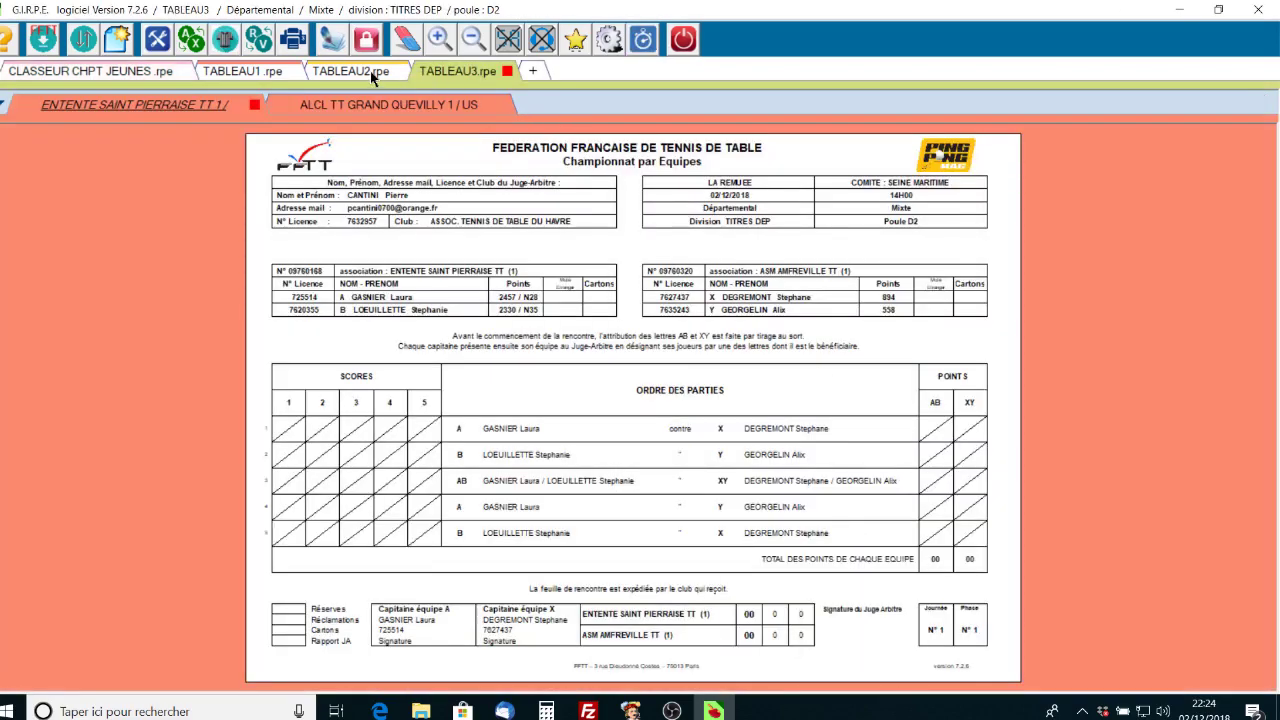
- Go through the TABLEAU1, CLASSEUR CHPT JEUNES and TABLEAU2 binders of the extended hyperclasseur
{"action": "left_click", "coordinate": [312, 72]}
{"action": "left_click", "coordinate": [250, 72]}
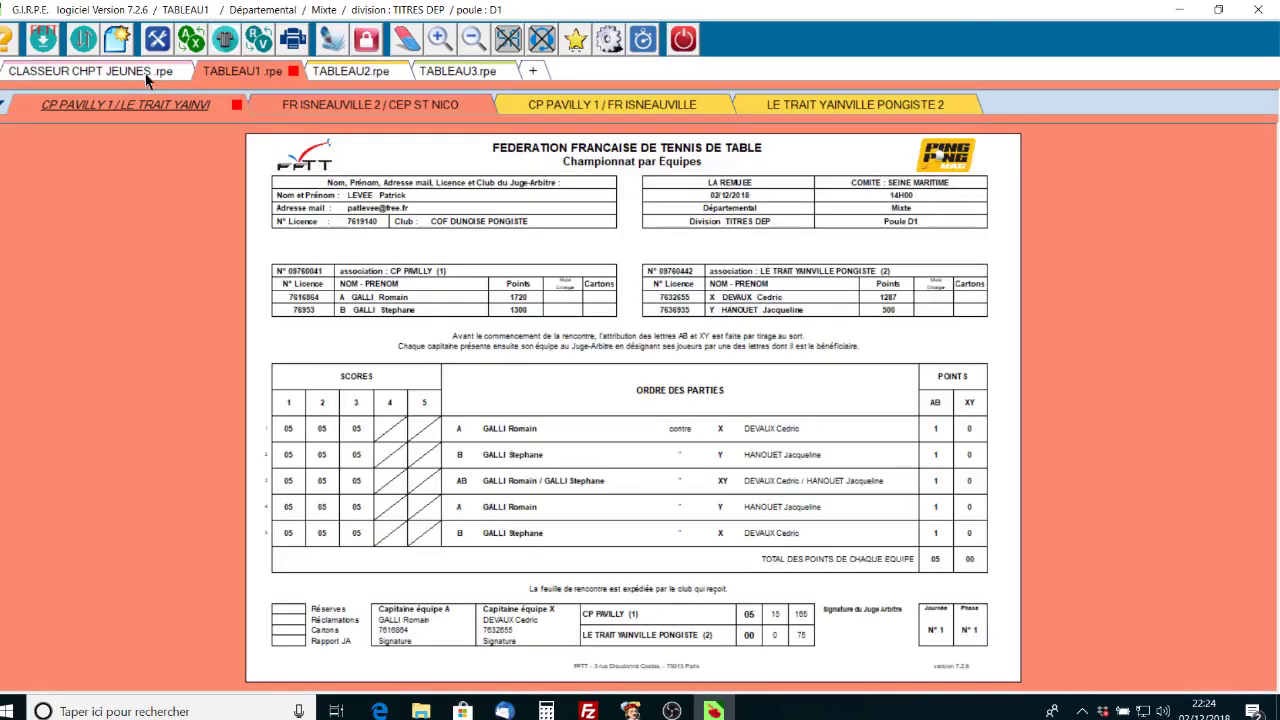
{"action": "left_click", "coordinate": [172, 77]}
{"action": "left_click", "coordinate": [368, 73]}
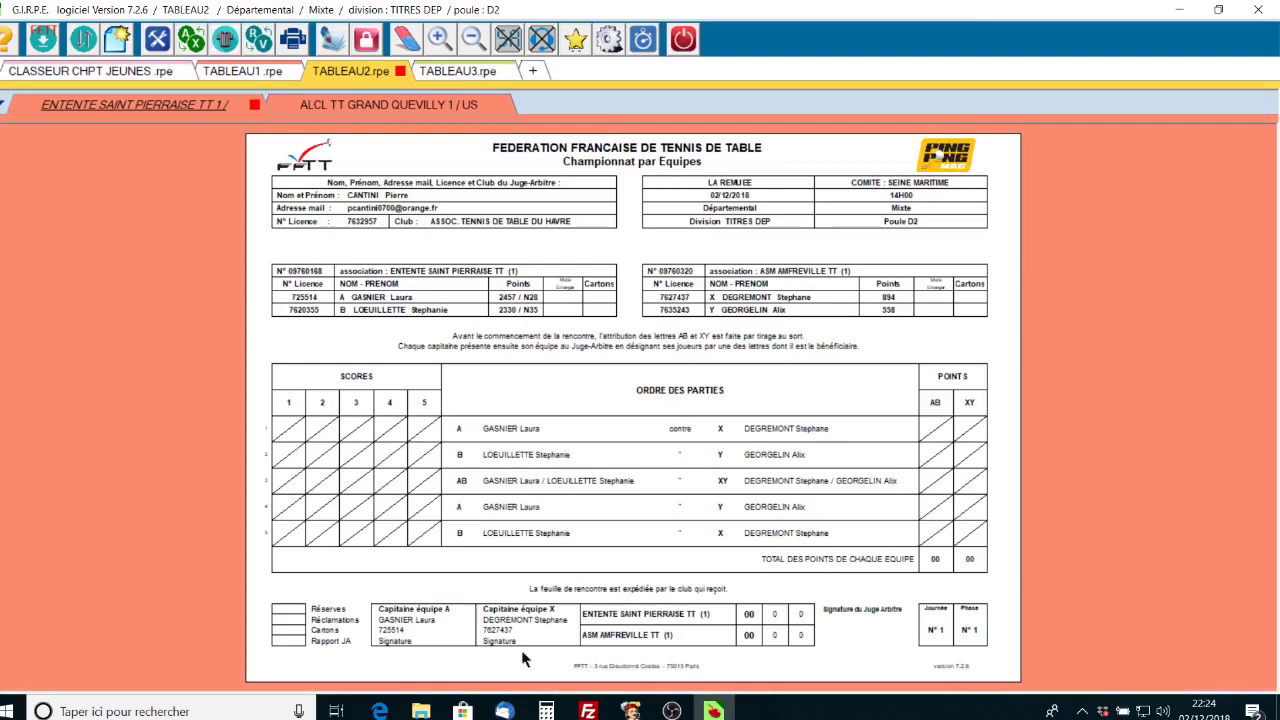
- Examine the binder files in the GIRPEclasseur folder in File Explorer and close G.I.R.P.E
{"action": "left_click", "coordinate": [420, 711]}
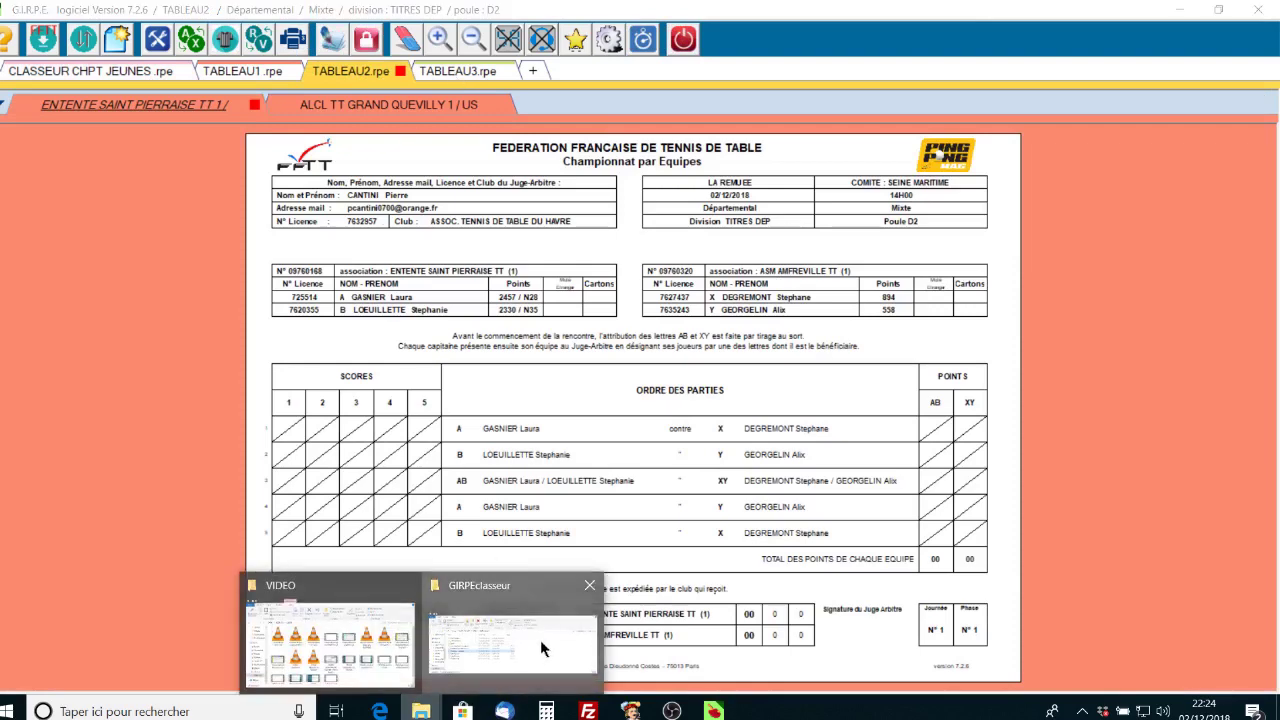
{"action": "left_click", "coordinate": [540, 640]}
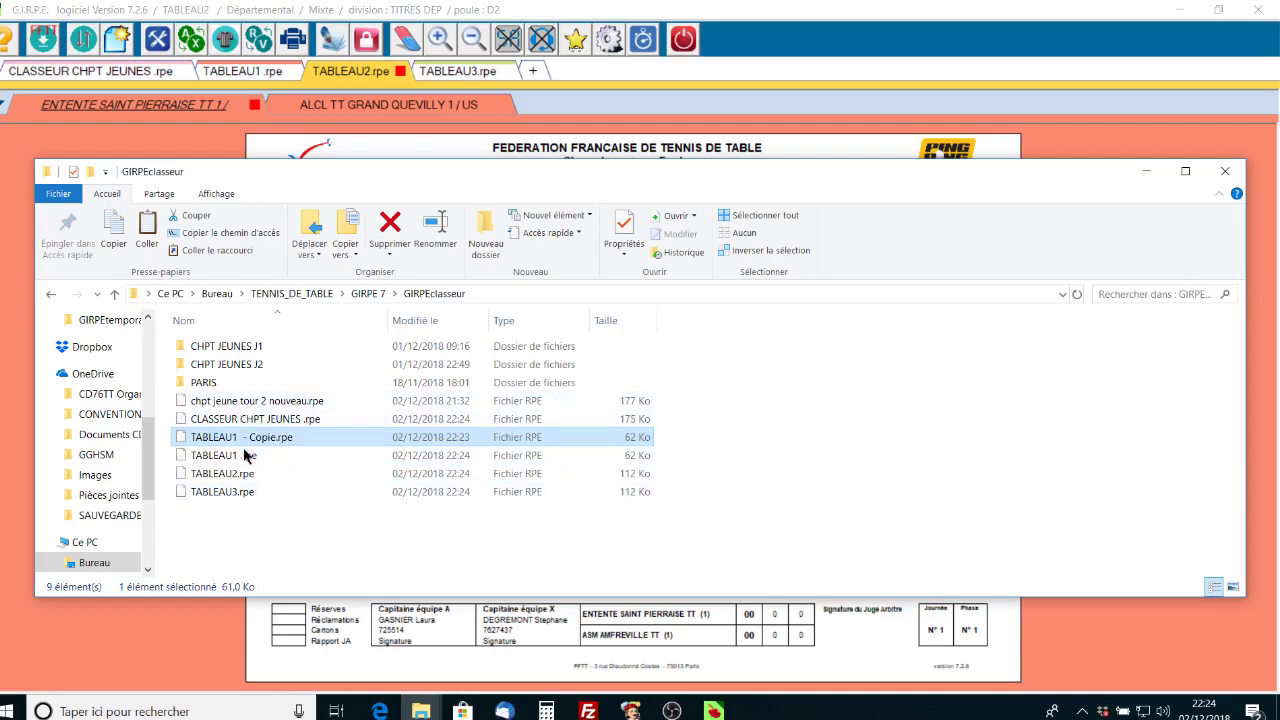
{"action": "left_click", "coordinate": [1257, 10]}
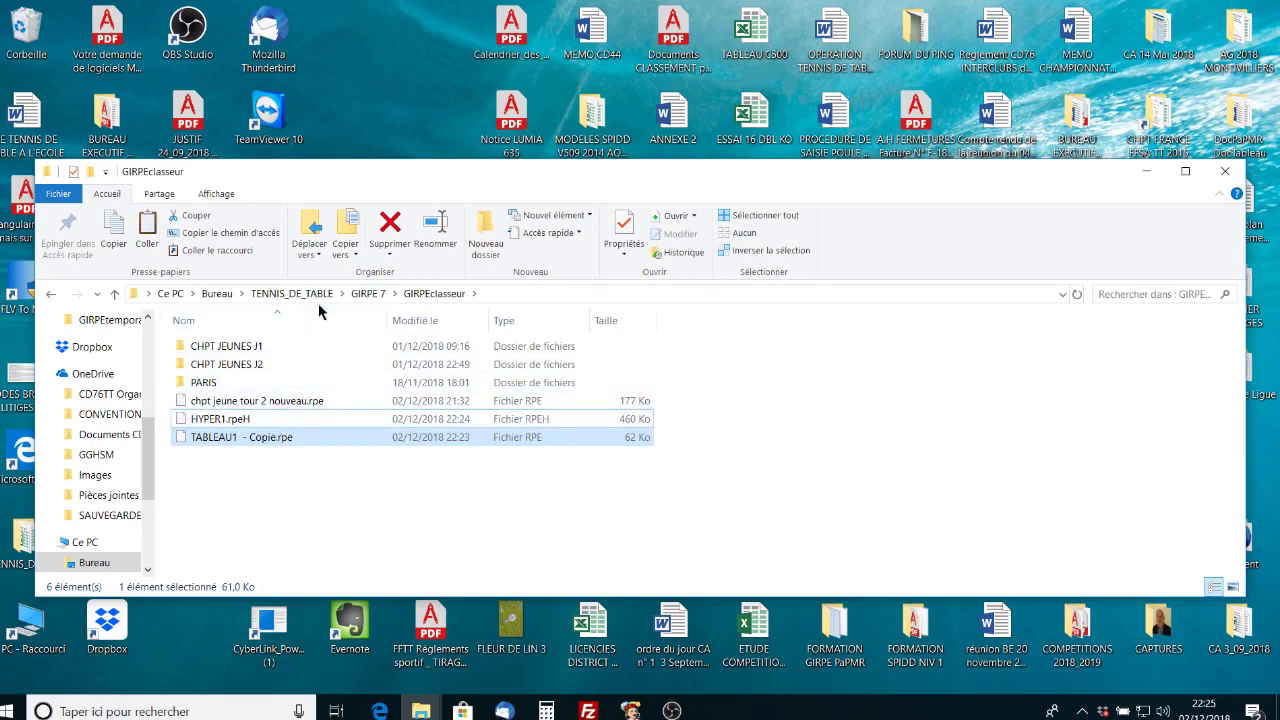
- Relaunch GIRPE7 from the GIRPE 7 folder and dismiss the version notice
{"action": "left_click", "coordinate": [368, 293]}
{"action": "scroll", "coordinate": [344, 506], "scroll_direction": "down", "scroll_amount": 3}
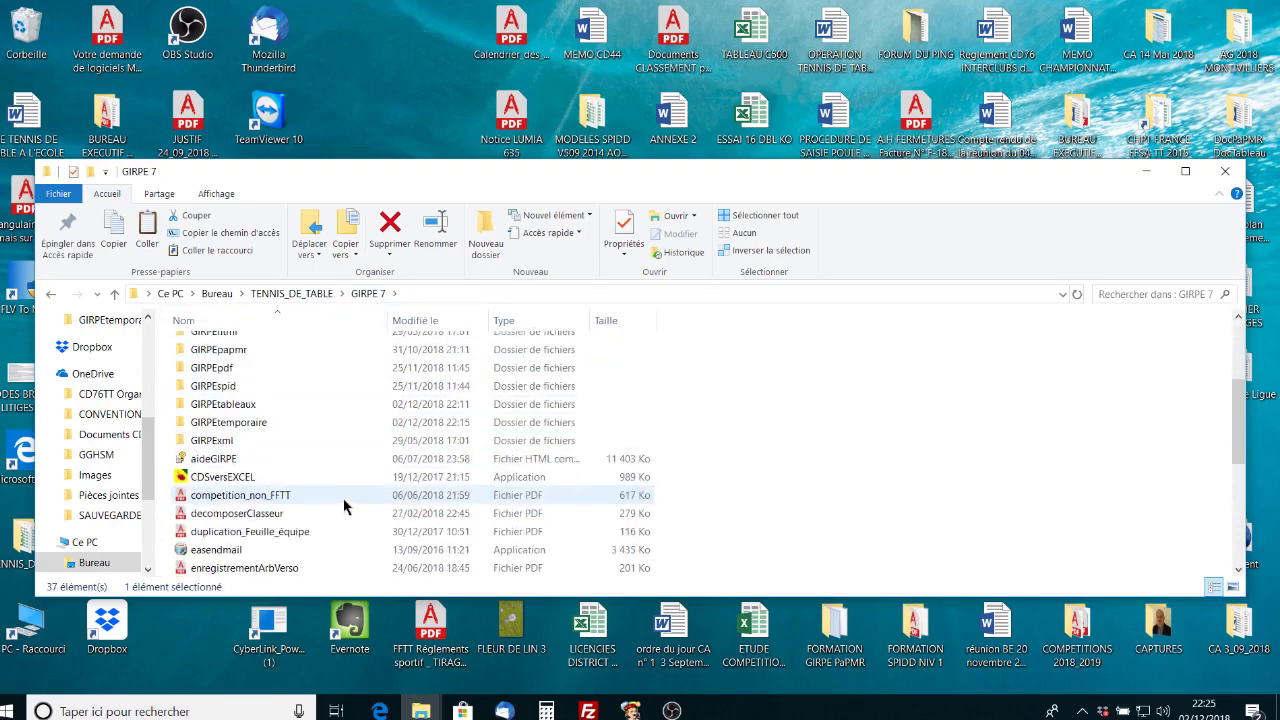
{"action": "scroll", "coordinate": [340, 502], "scroll_direction": "down", "scroll_amount": 2}
{"action": "left_click", "coordinate": [330, 552]}
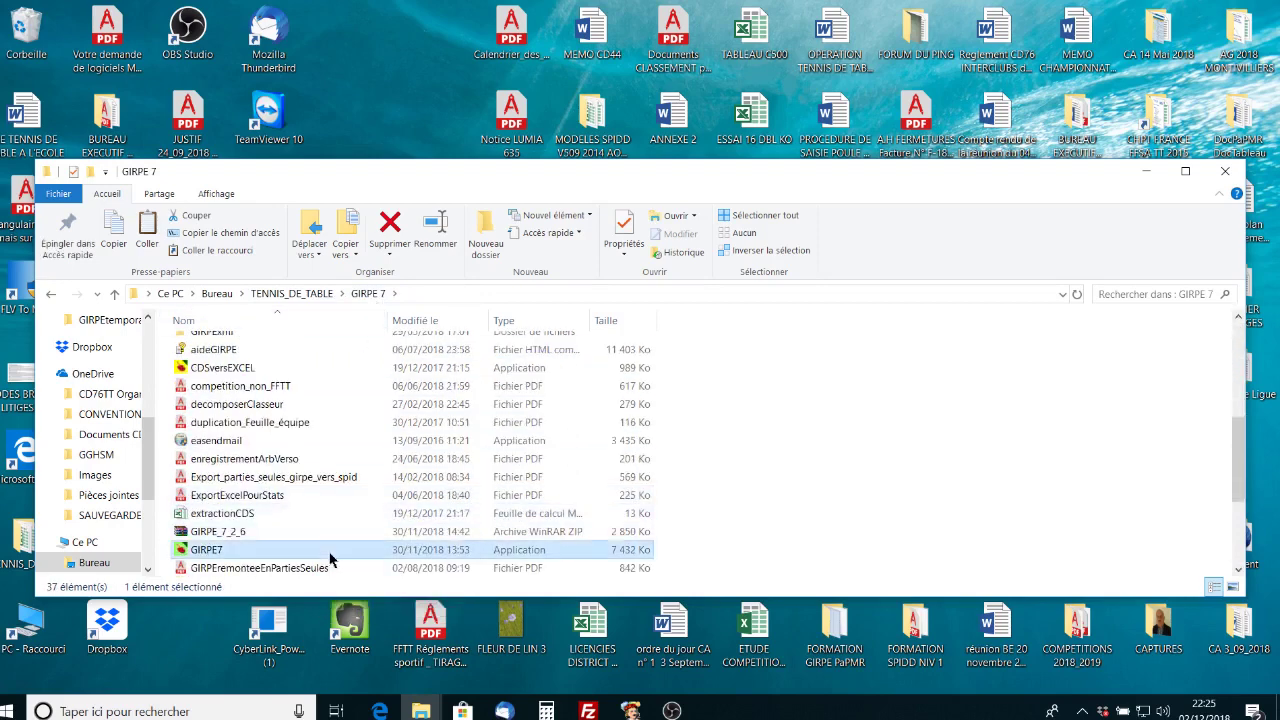
{"action": "double_click", "coordinate": [330, 552]}
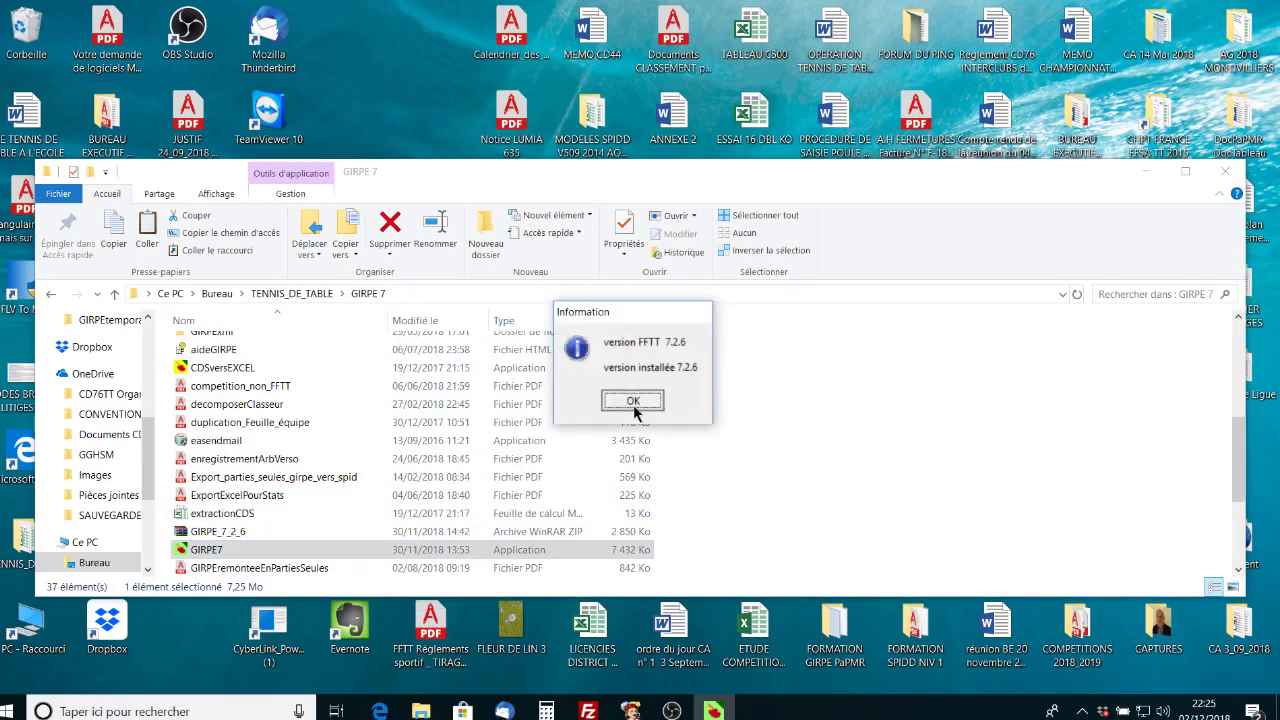
{"action": "left_click", "coordinate": [645, 402]}
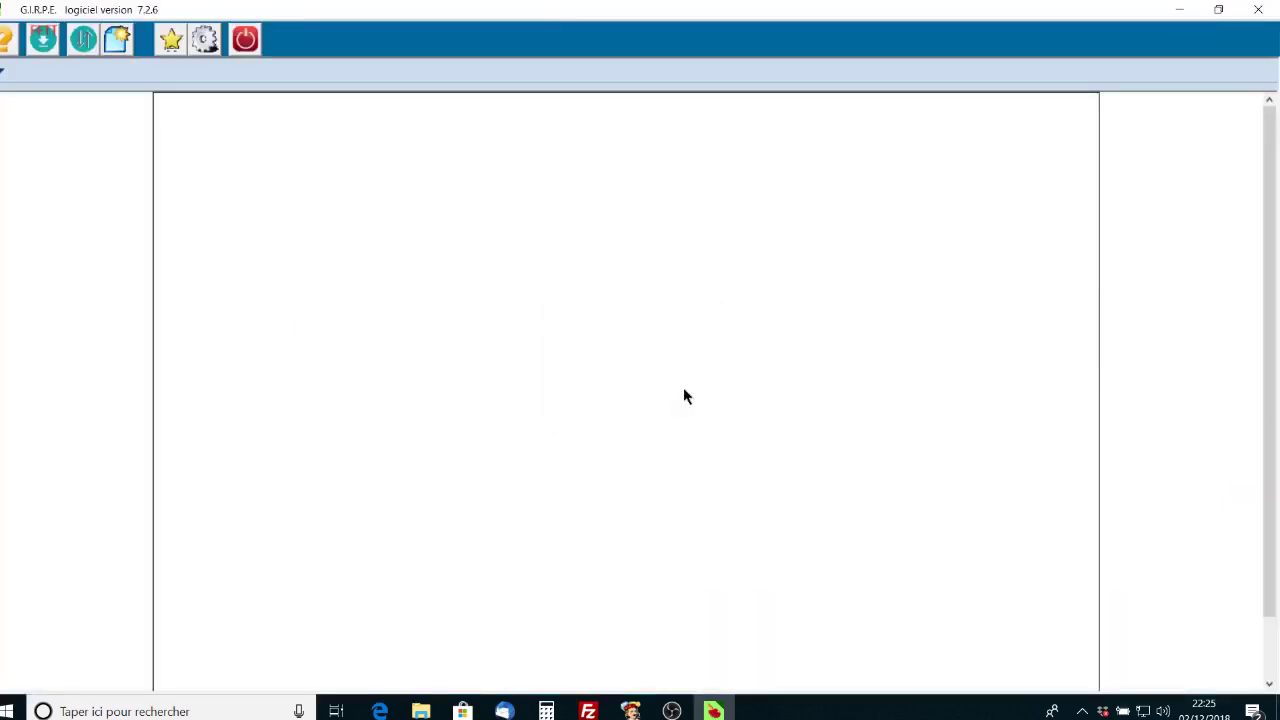
- Create another hyperclasseur in the GIRPEclasseur folder, basing its name on HYPER1 with the final digit replaced
{"action": "left_click", "coordinate": [78, 43]}
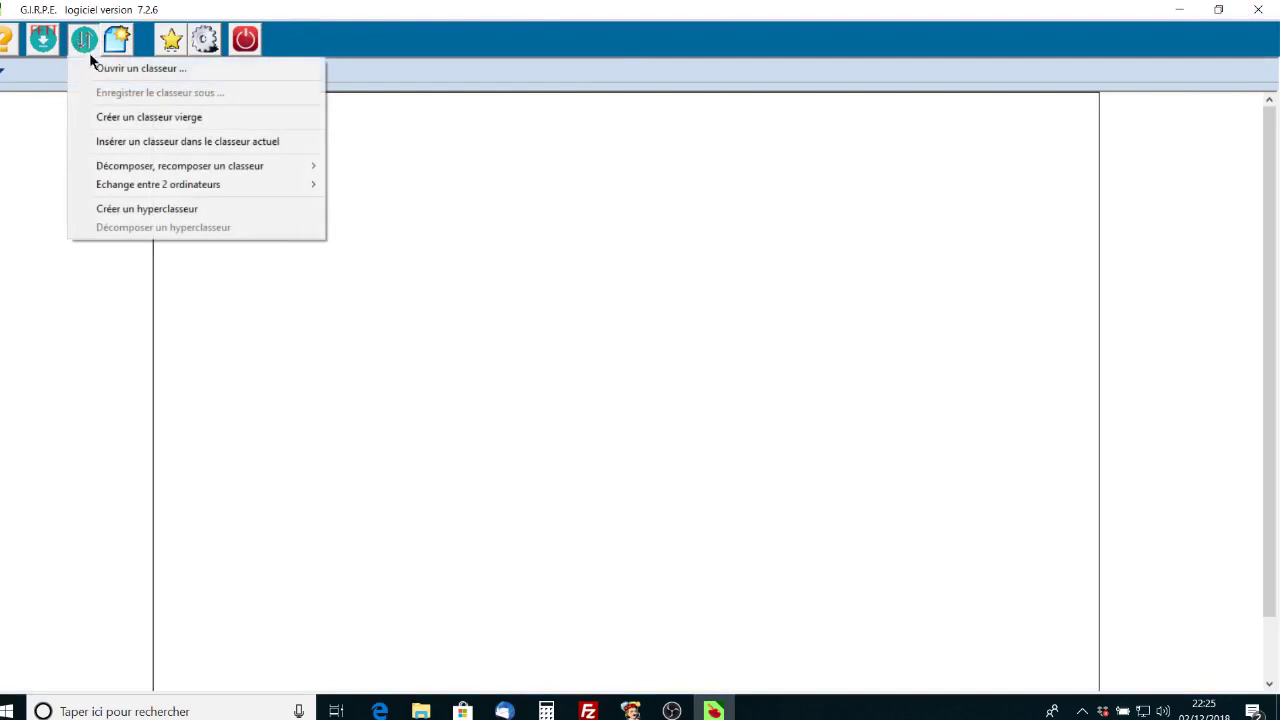
{"action": "left_click", "coordinate": [118, 212]}
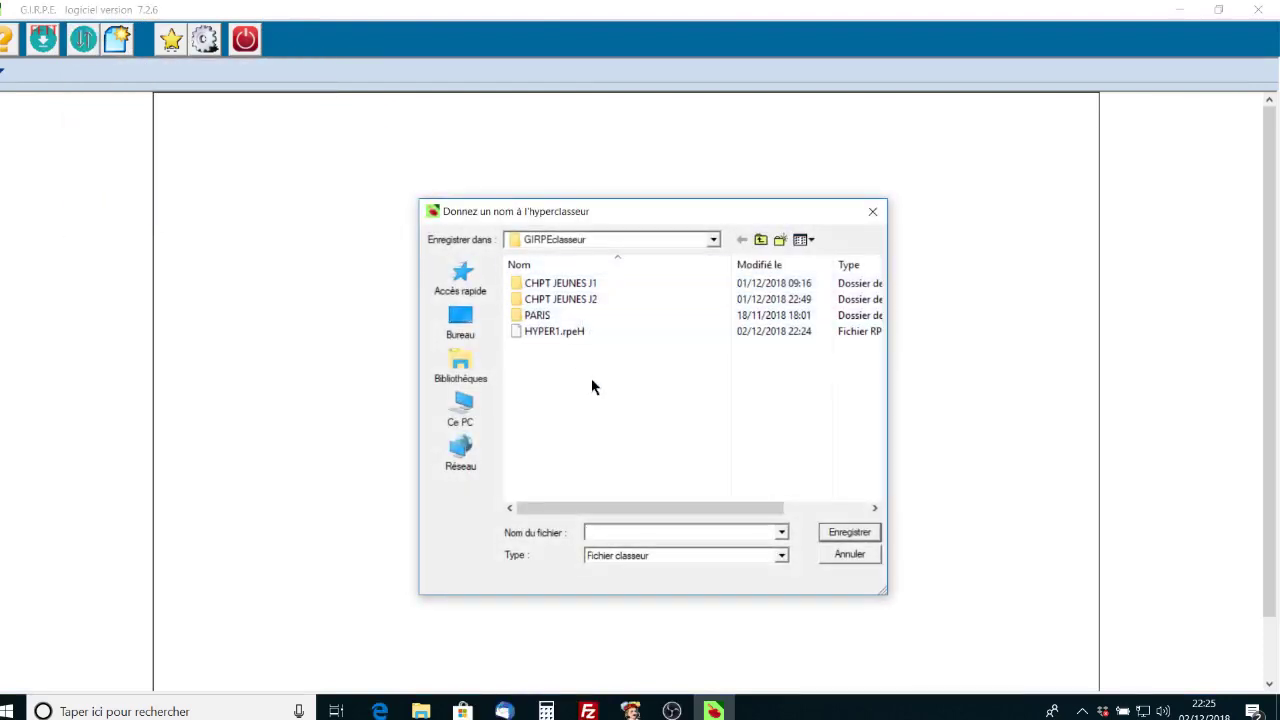
{"action": "left_click", "coordinate": [553, 331]}
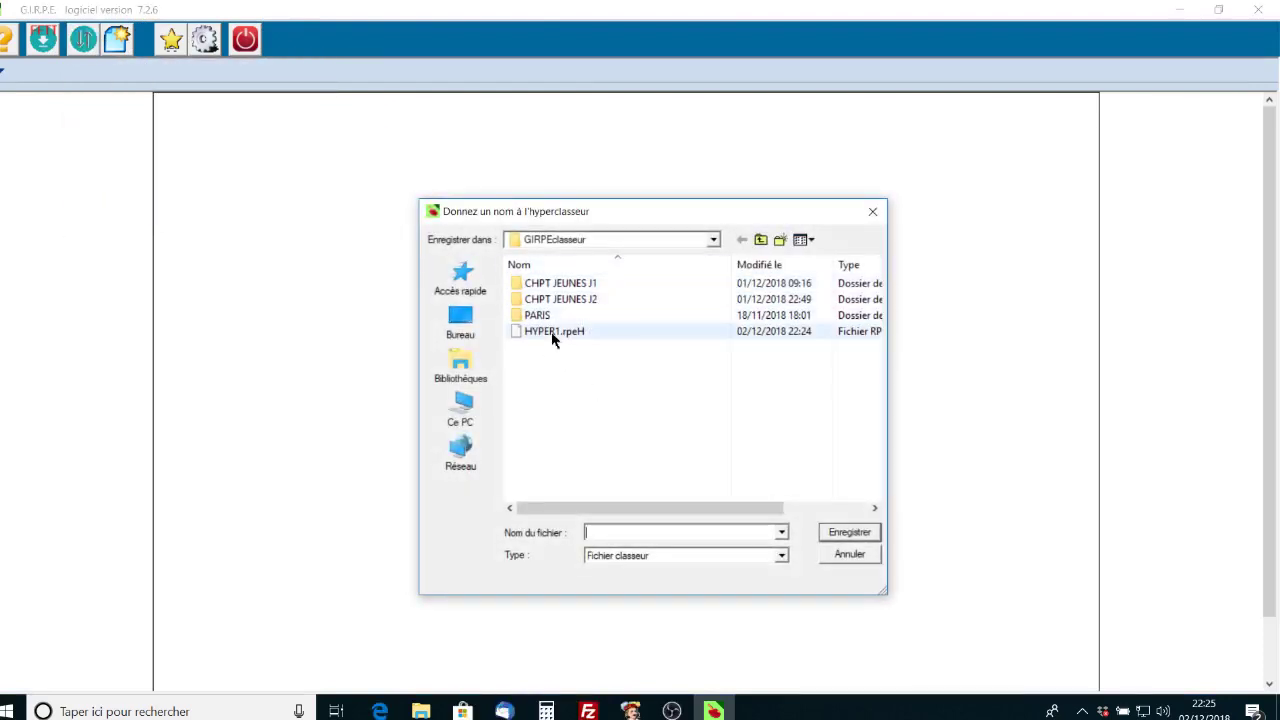
{"action": "double_click", "coordinate": [617, 532]}
{"action": "left_click_drag", "start_coordinate": [618, 532], "coordinate": [642, 532]}
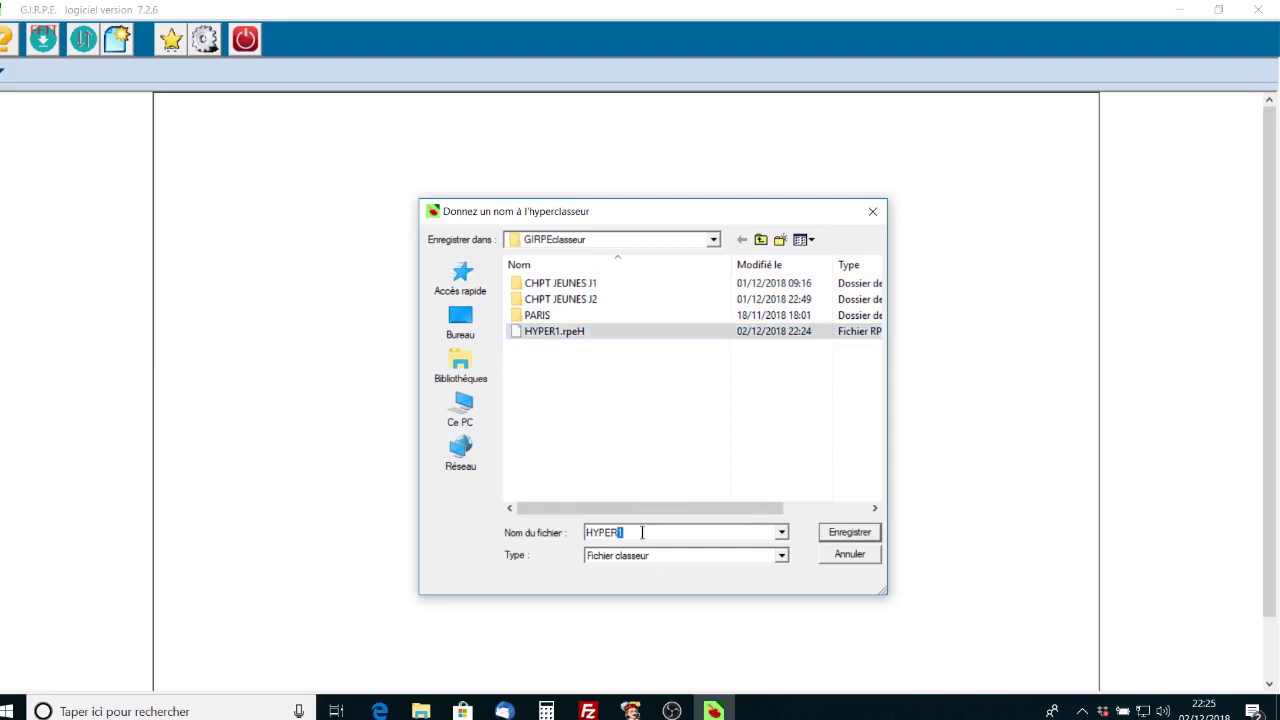
{"action": "left_click", "coordinate": [846, 533]}
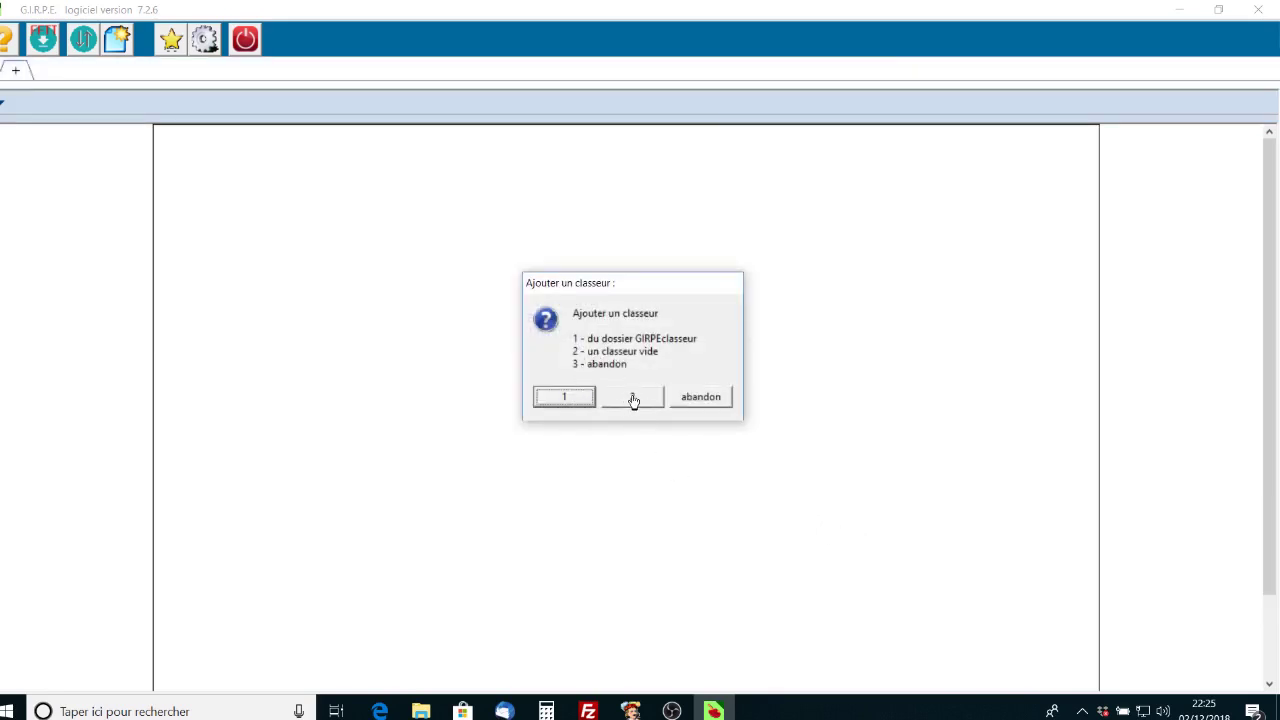
- Add an empty binder to the new hyperclasseur, save it as P1 and dismiss the warning
{"action": "left_click", "coordinate": [632, 400]}
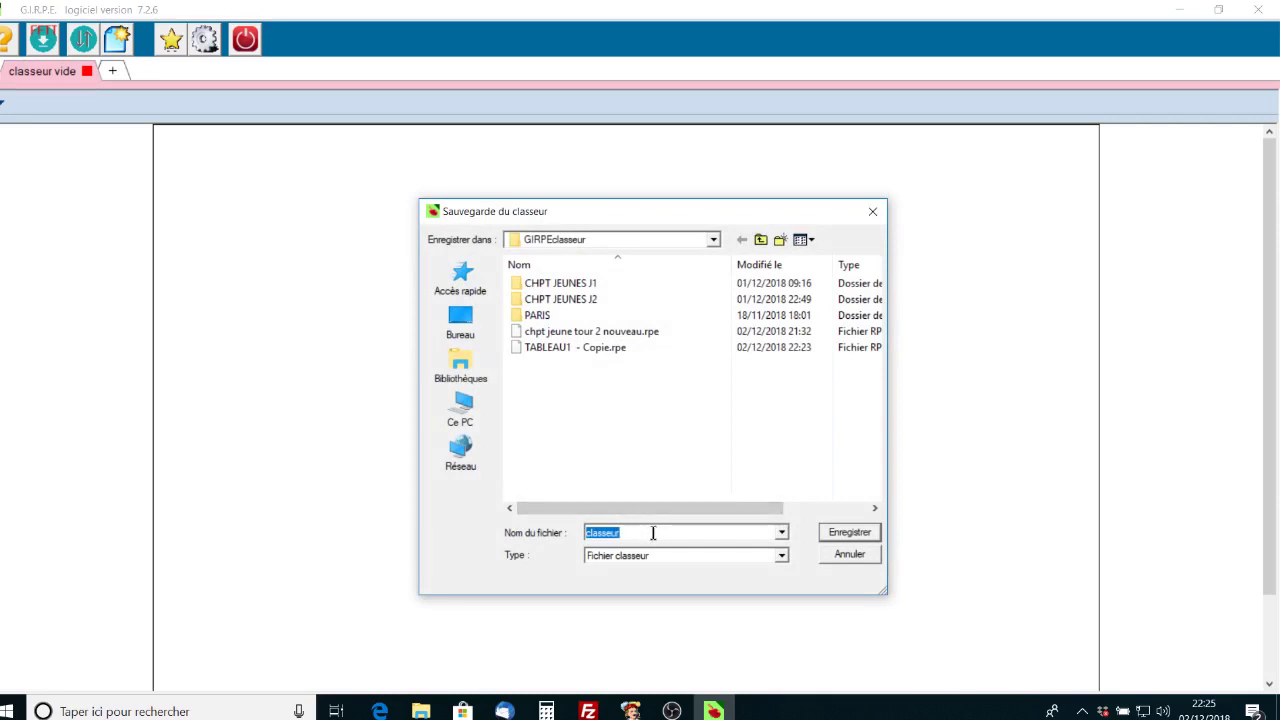
{"action": "type", "text": "P"}
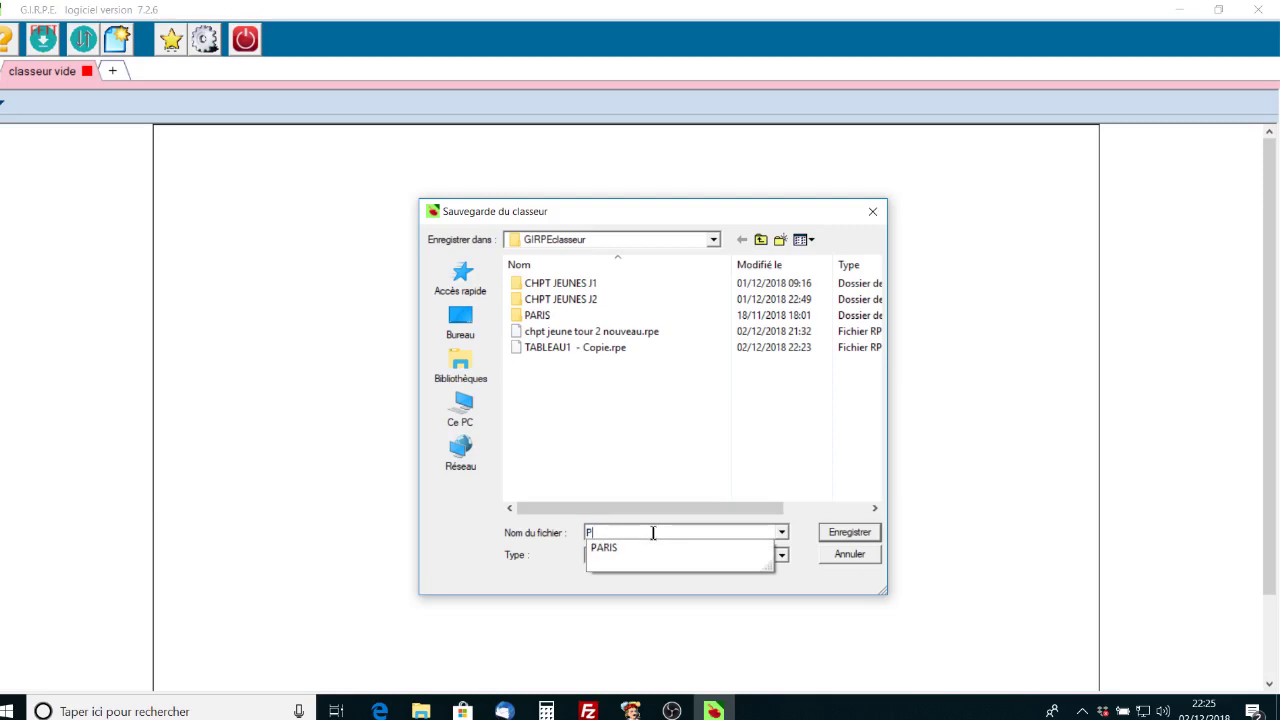
{"action": "type", "text": "1"}
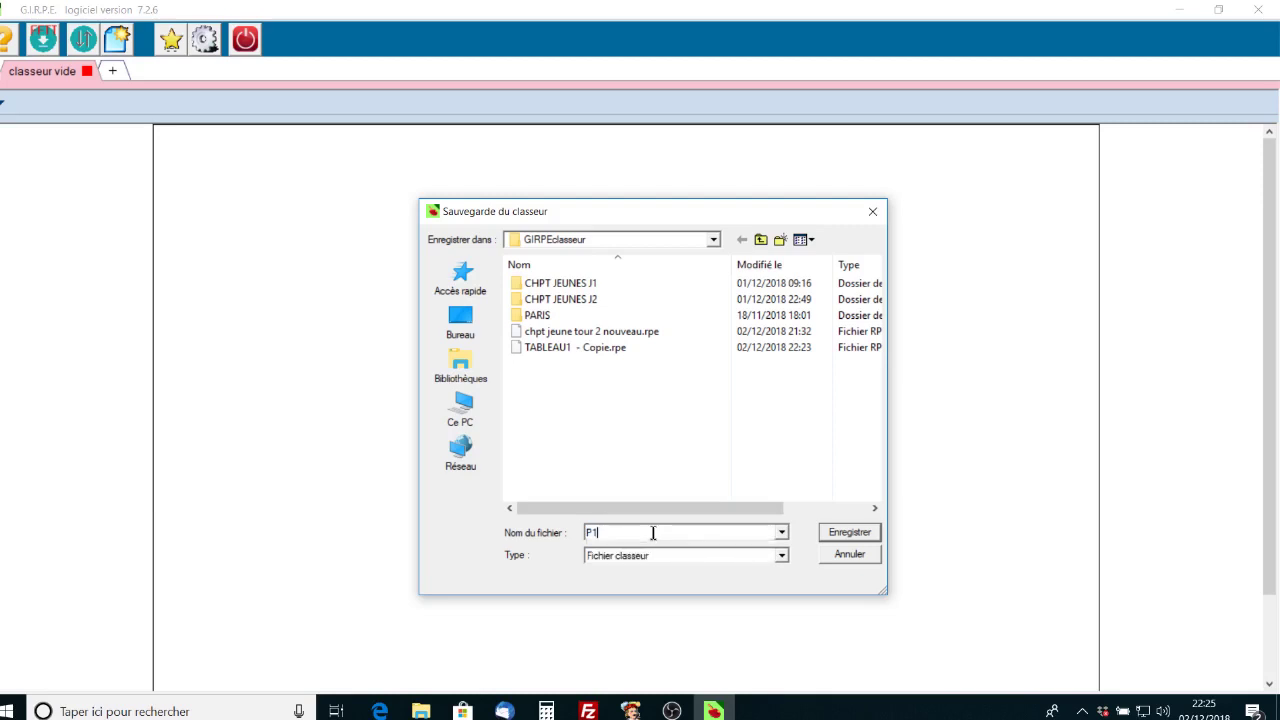
{"action": "left_click", "coordinate": [851, 537]}
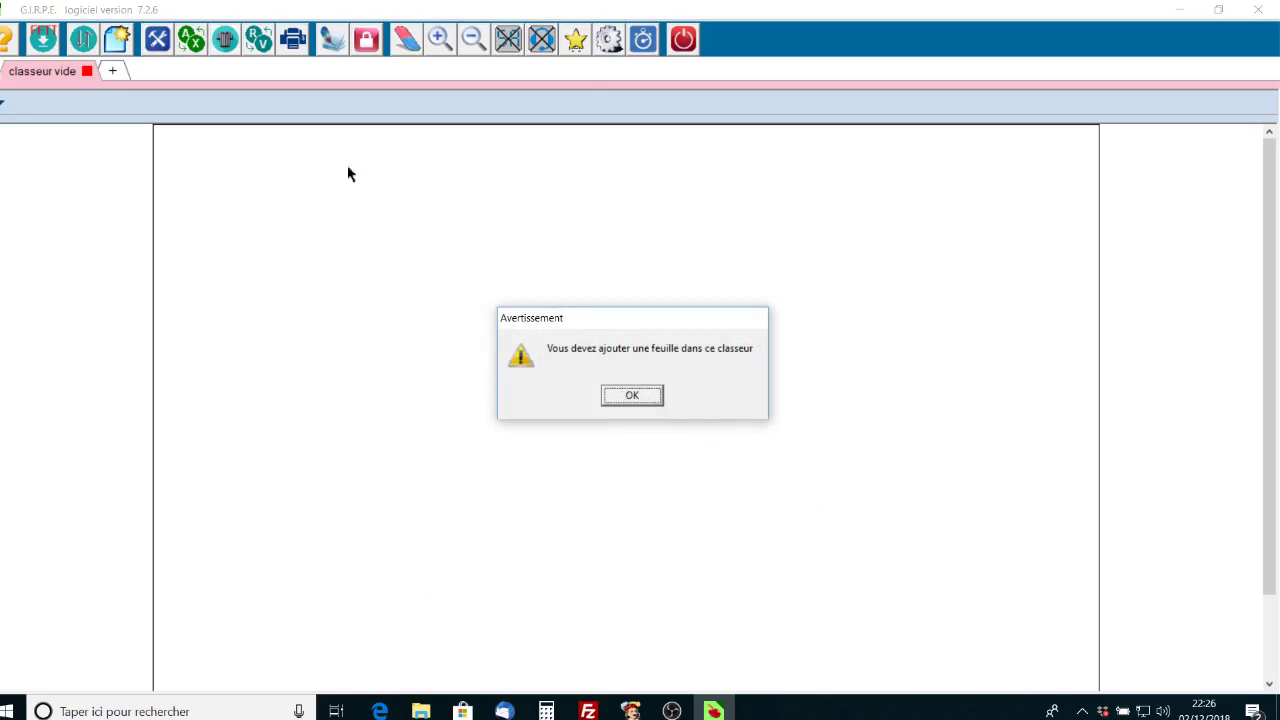
{"action": "left_click", "coordinate": [642, 396]}
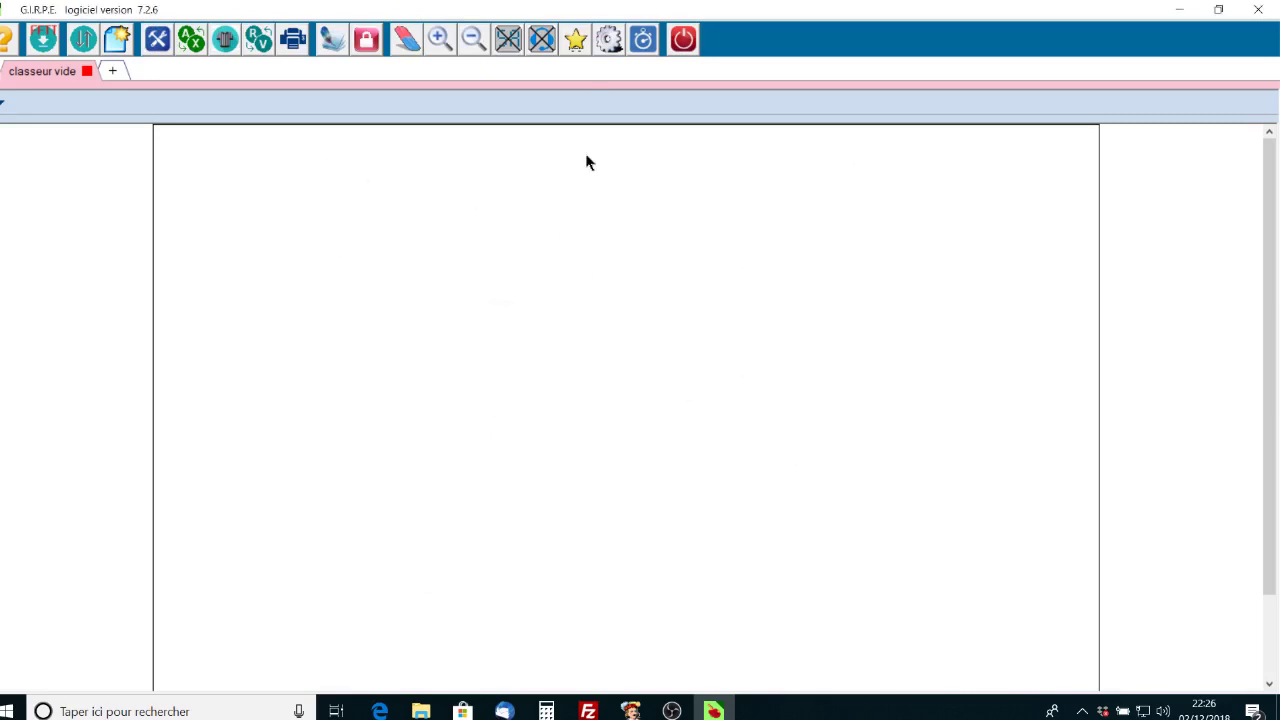
- Start a PAPMR for pools not entered in SPID, using basePAPMRD.gpap and the three-team plan code 2, and accept the default sheet name
{"action": "left_click", "coordinate": [576, 40]}
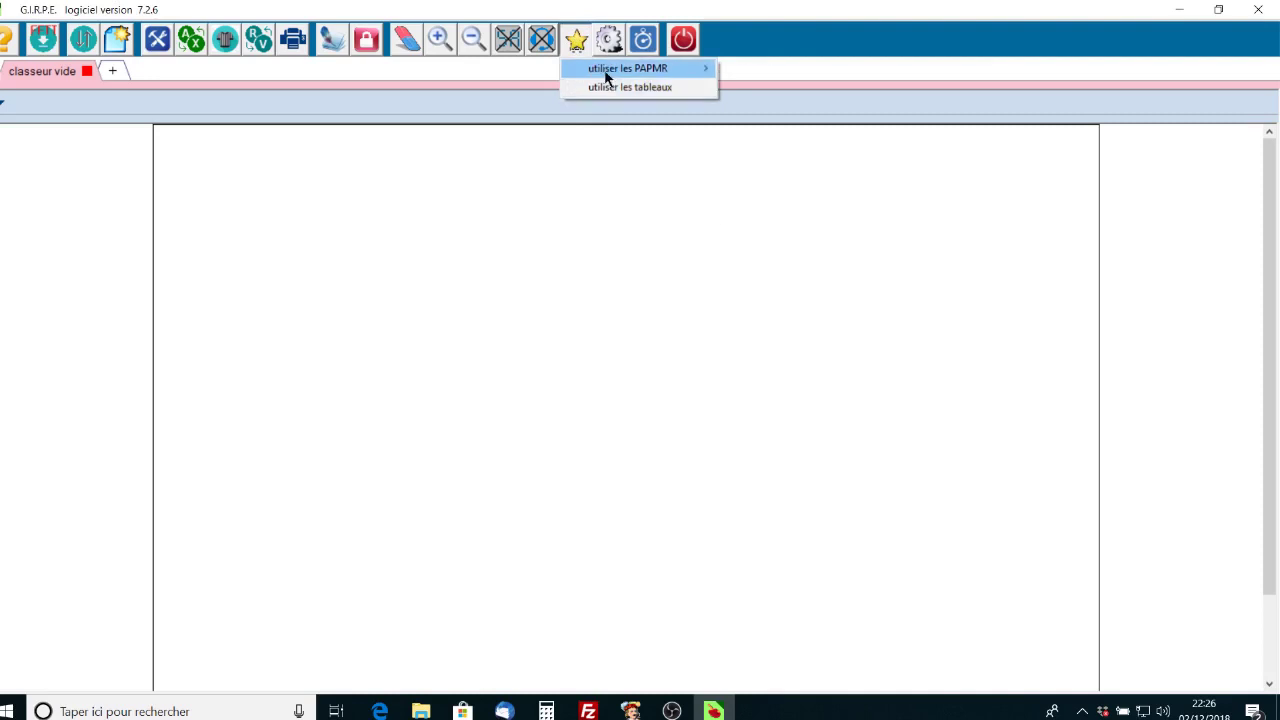
{"action": "mouse_move", "coordinate": [603, 70]}
{"action": "mouse_move", "coordinate": [781, 68]}
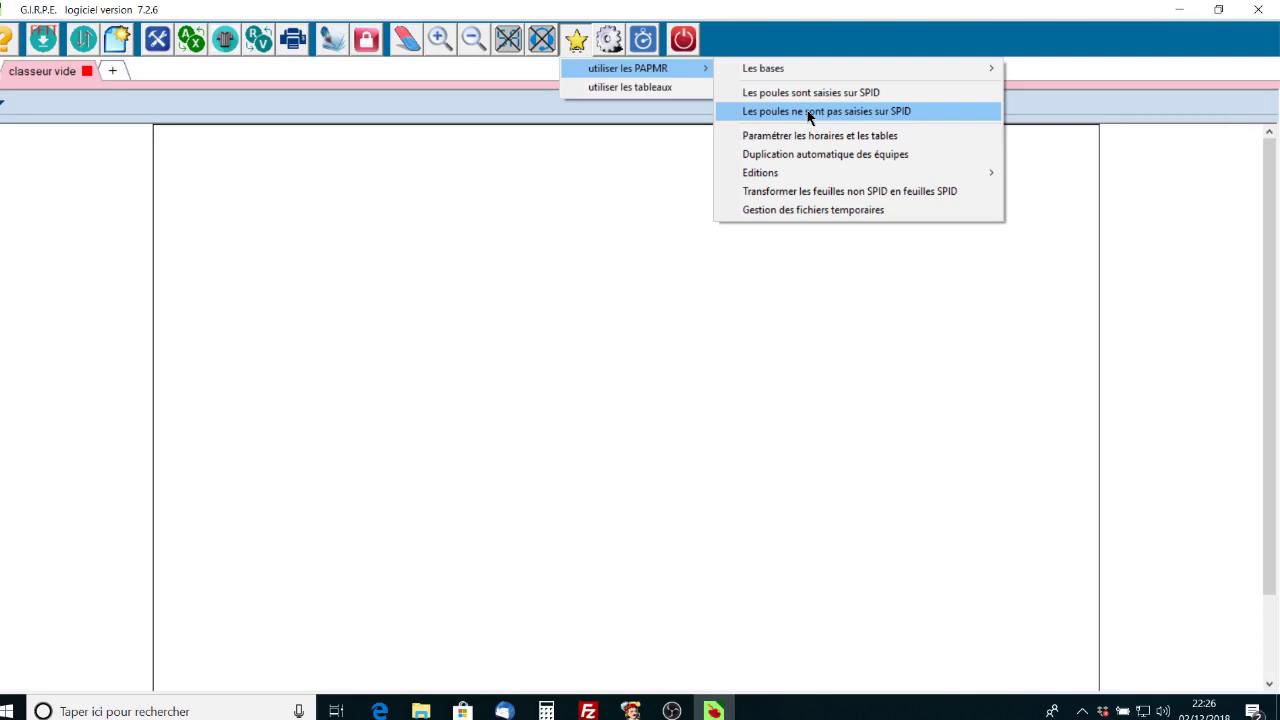
{"action": "left_click", "coordinate": [810, 113]}
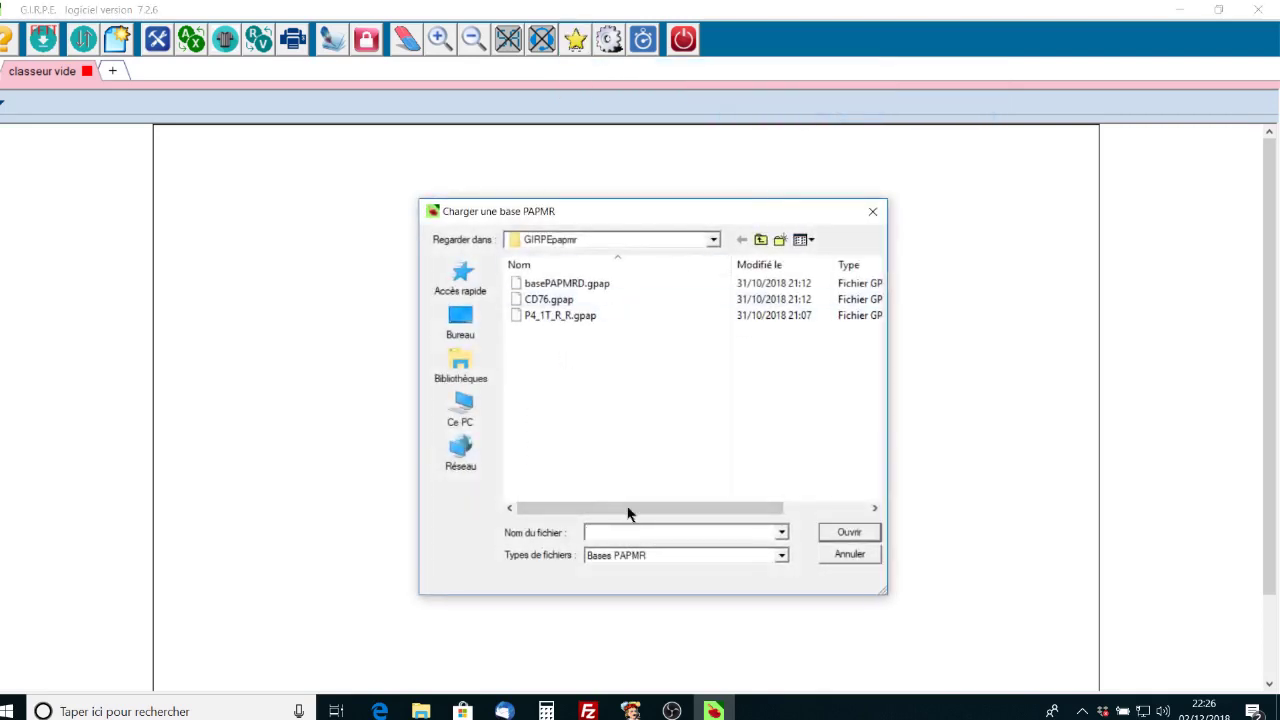
{"action": "double_click", "coordinate": [597, 285]}
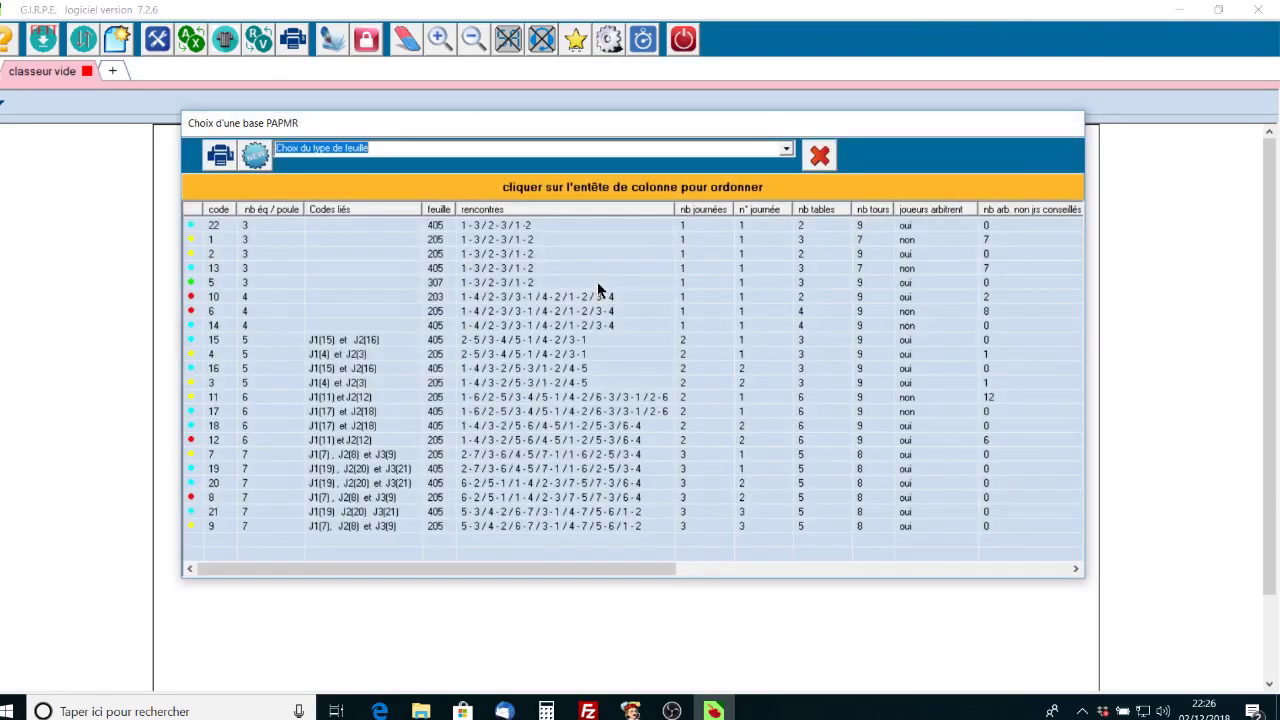
{"action": "double_click", "coordinate": [221, 254]}
{"action": "left_click", "coordinate": [583, 378]}
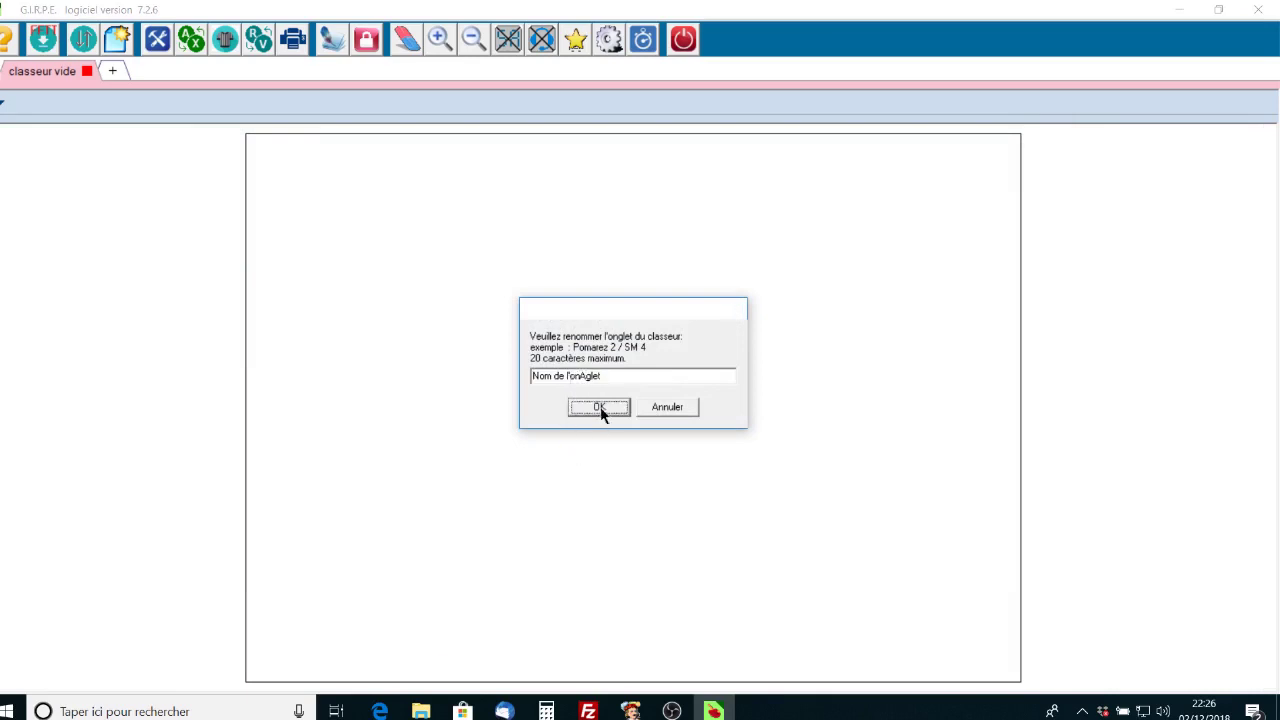
{"action": "left_click", "coordinate": [600, 407]}
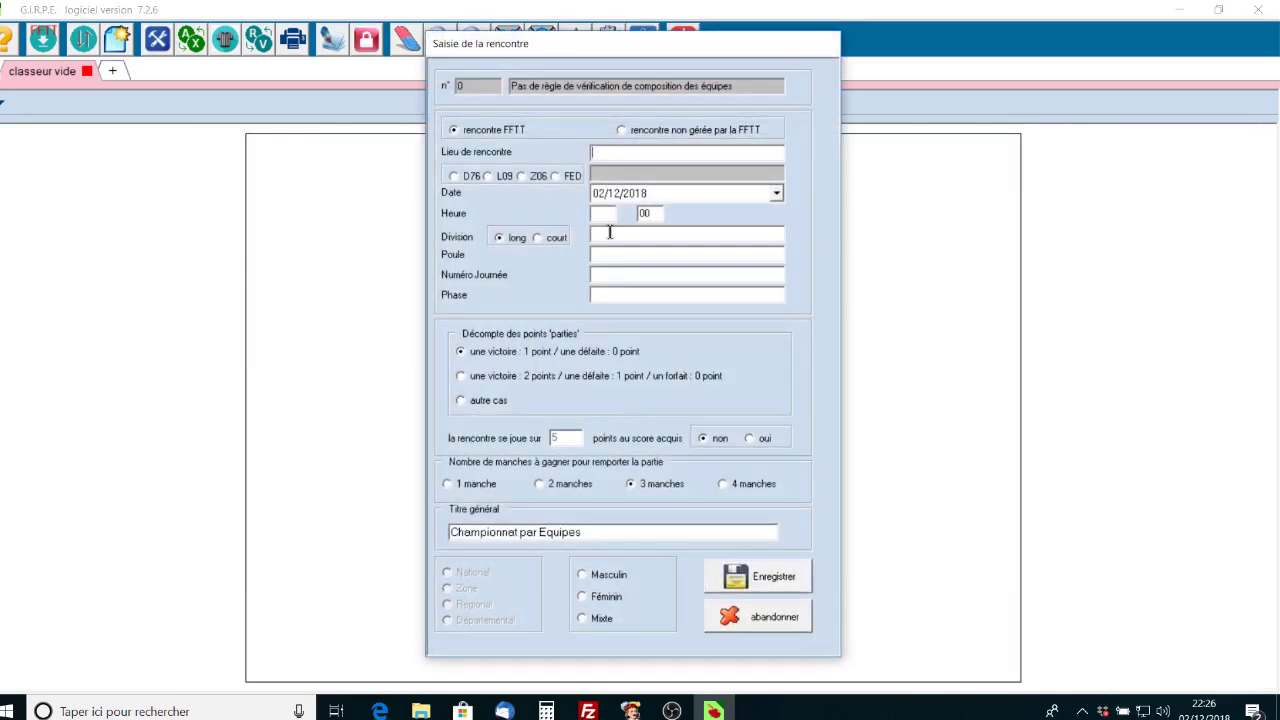
- Fill in and save the match details: D76, ROUEN, 10:00, division ELITE, pool 1, journée 1, phase 1, Mixte
{"action": "left_click", "coordinate": [454, 176]}
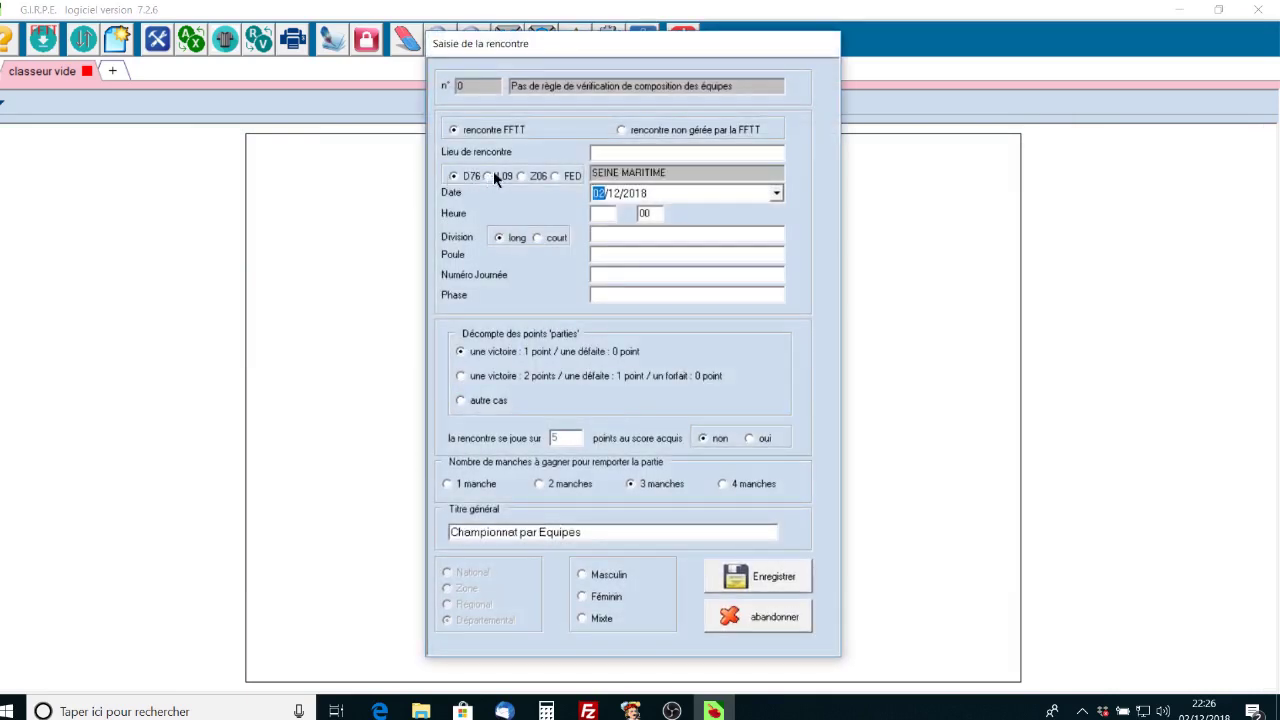
{"action": "left_click", "coordinate": [607, 151]}
{"action": "type", "text": "ROUEN"}
{"action": "left_click", "coordinate": [605, 215]}
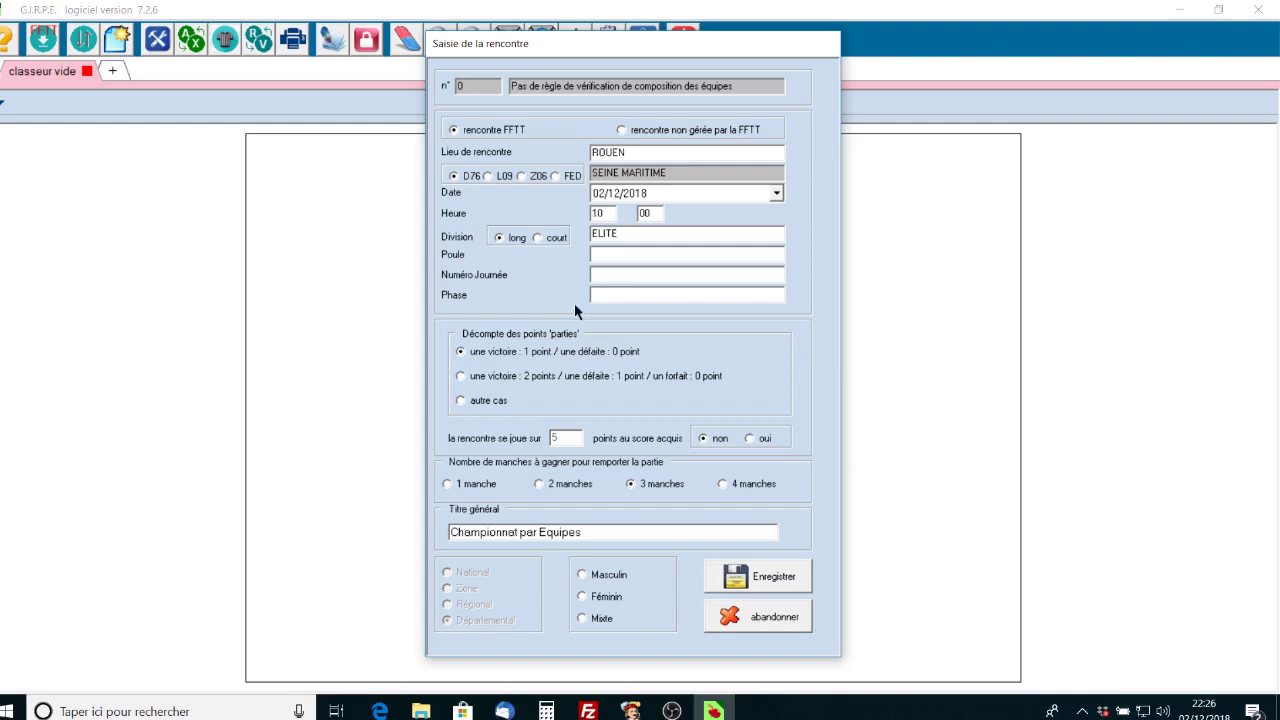
{"action": "type", "text": "1"}
{"action": "left_click", "coordinate": [592, 274]}
{"action": "left_click", "coordinate": [760, 580]}
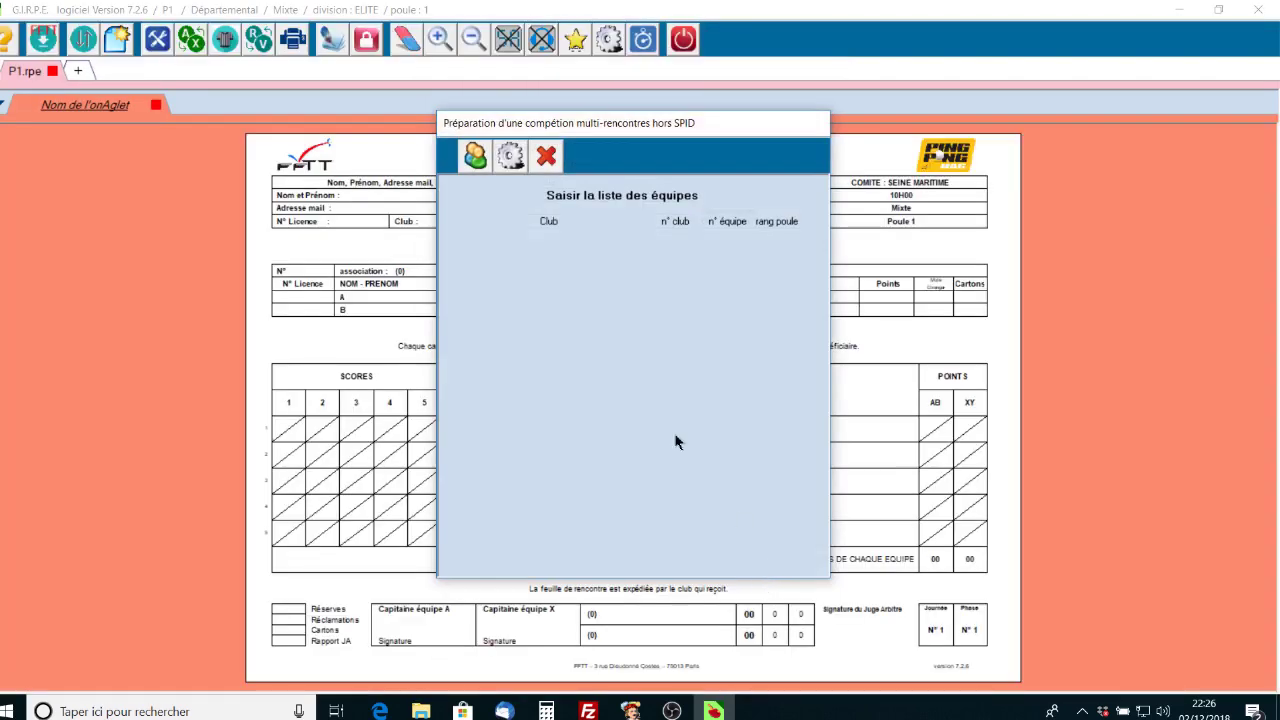
- Add the clubs A AMICALE COURONNAISE, A STEPHANAISE TT and ABSCL TT FONTAINE LE BOURG to the team list
{"action": "left_click", "coordinate": [474, 158]}
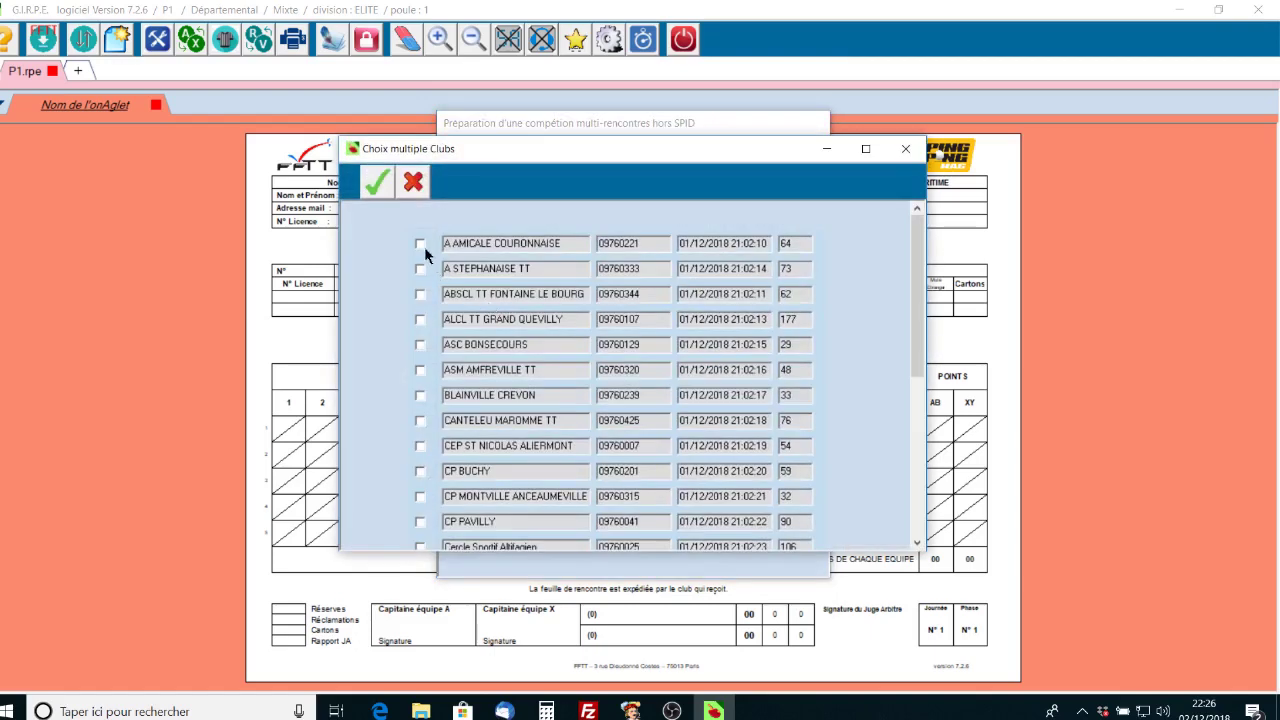
{"action": "left_click", "coordinate": [420, 243]}
{"action": "left_click", "coordinate": [420, 268]}
{"action": "left_click", "coordinate": [420, 294]}
{"action": "left_click", "coordinate": [376, 181]}
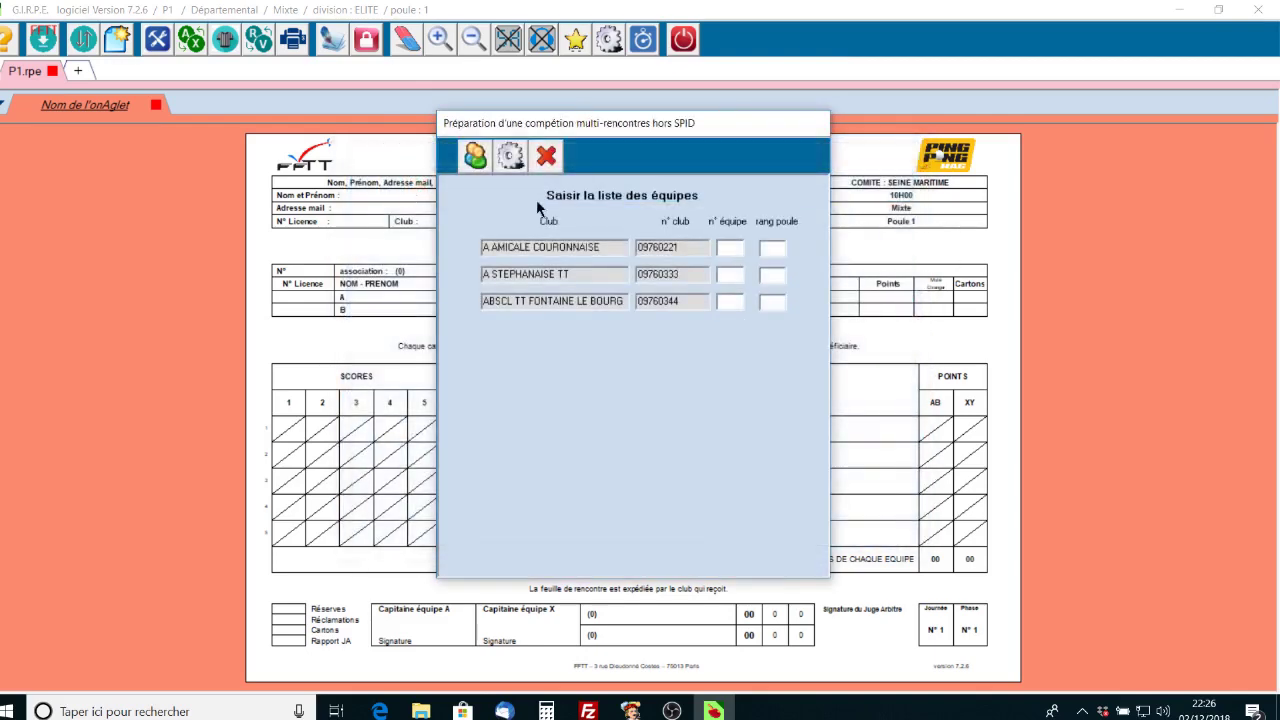
- Set the three clubs' team numbers to 2, 5 and 8 and their pool ranks to 1, 2 and 3
{"action": "left_click", "coordinate": [734, 247]}
{"action": "type", "text": "2"}
{"action": "type", "text": "5"}
{"action": "key", "text": "Tab"}
{"action": "type", "text": "8"}
{"action": "type", "text": "2"}
{"action": "type", "text": "3"}
- Generate the pool's match sheets in light yellow and save the multi-match plan as P1 in GIRPEtemporaire
{"action": "left_click", "coordinate": [510, 157]}
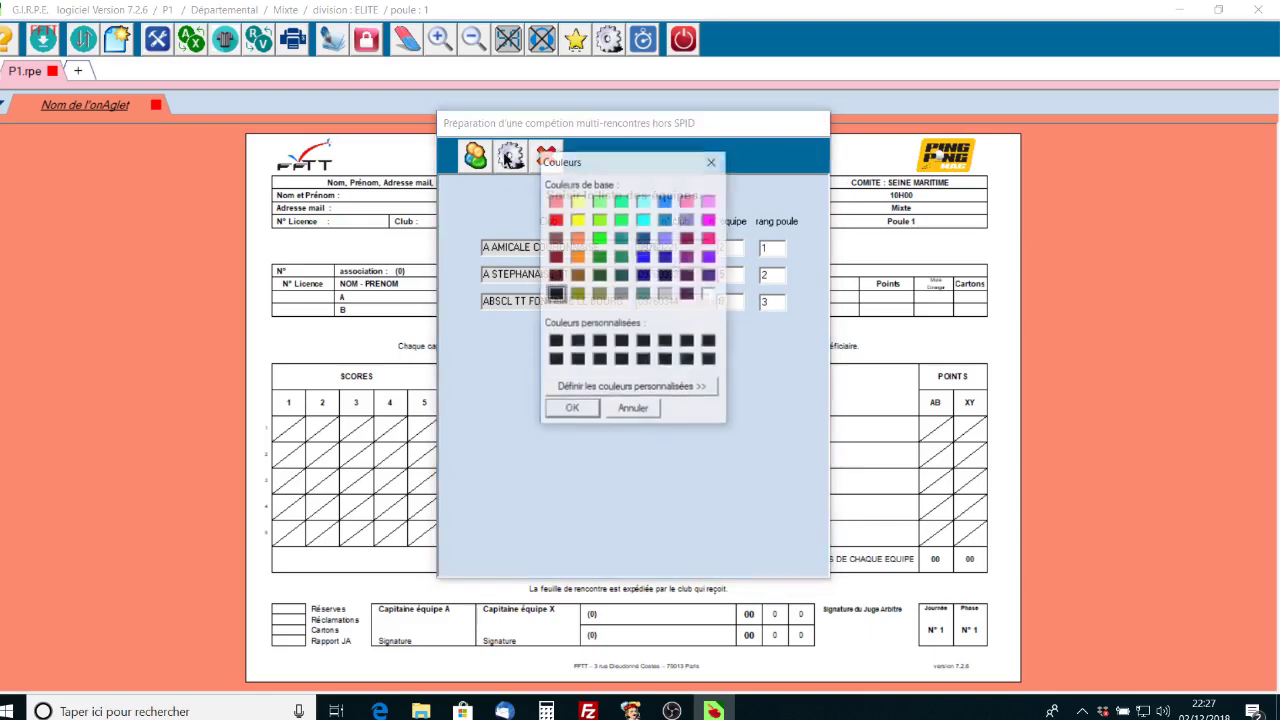
{"action": "left_click", "coordinate": [577, 202]}
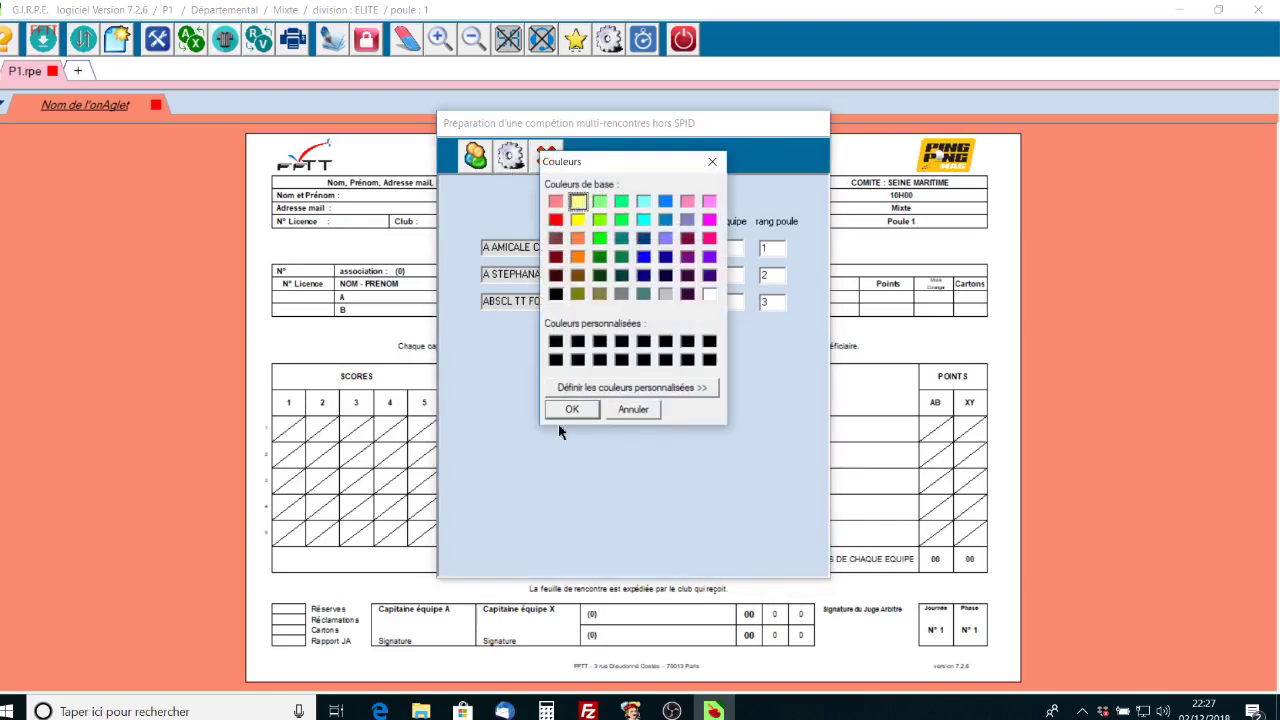
{"action": "left_click", "coordinate": [571, 409]}
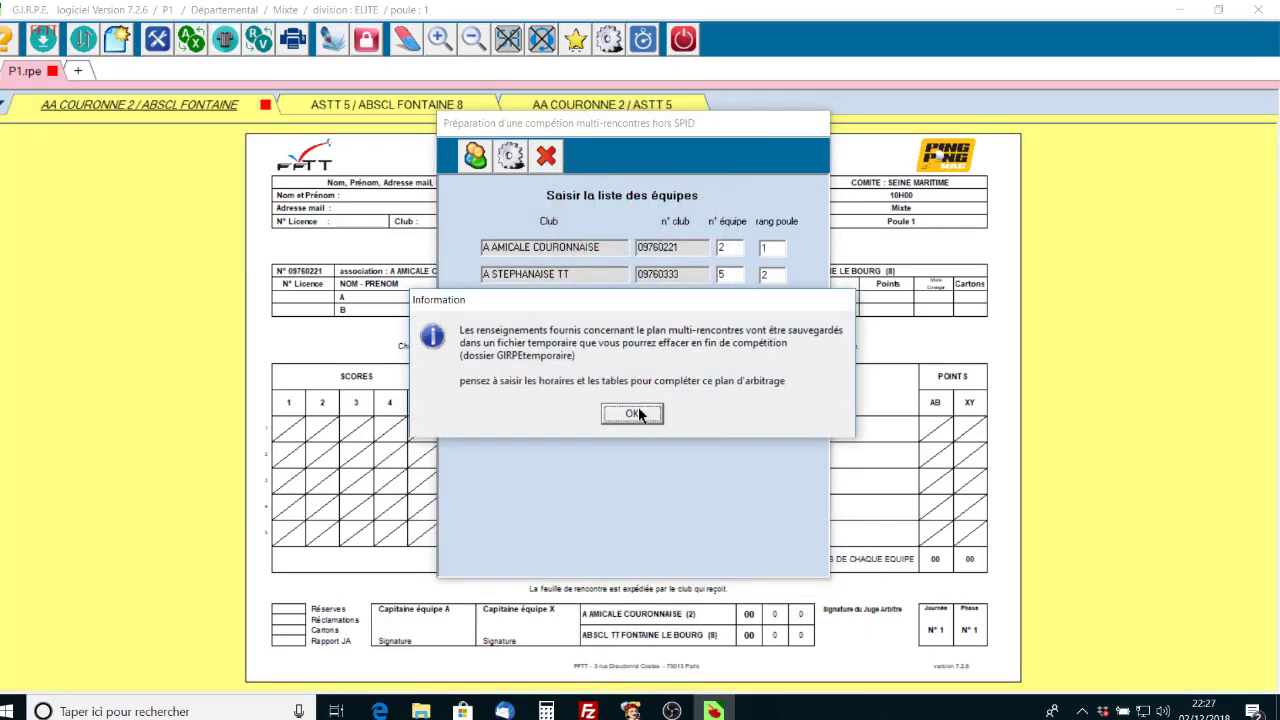
{"action": "left_click", "coordinate": [634, 413]}
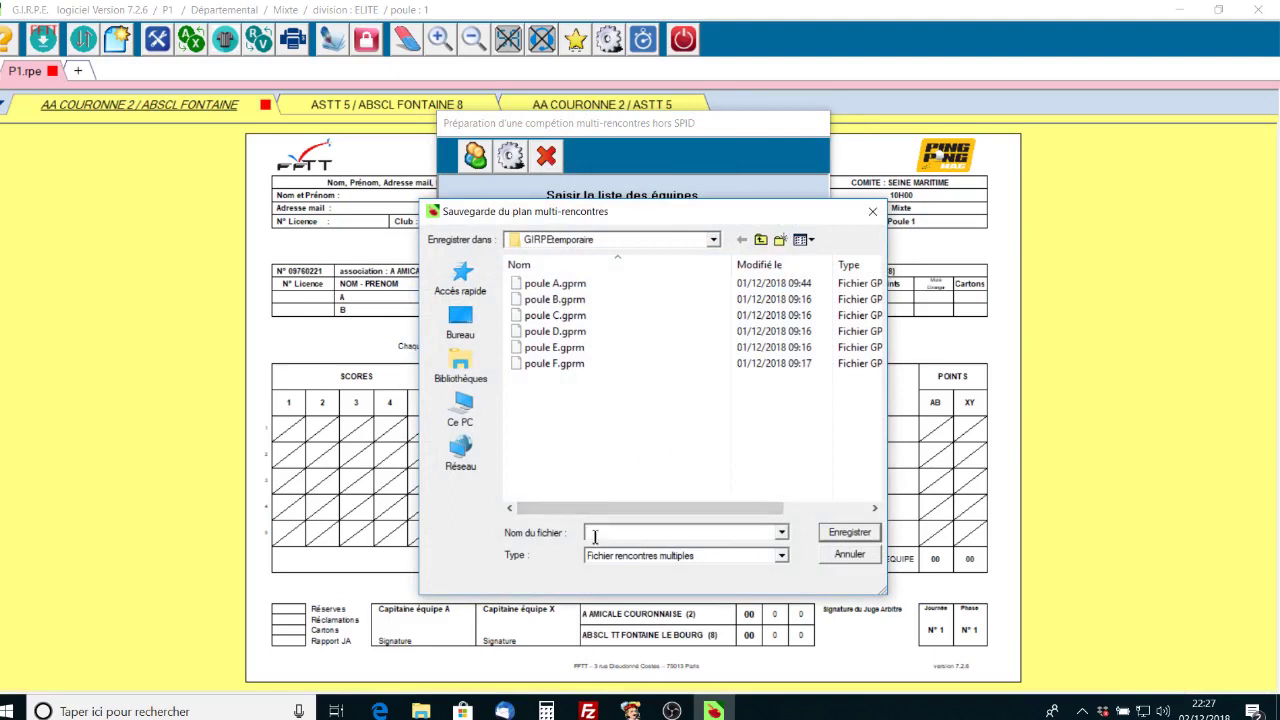
{"action": "type", "text": "P"}
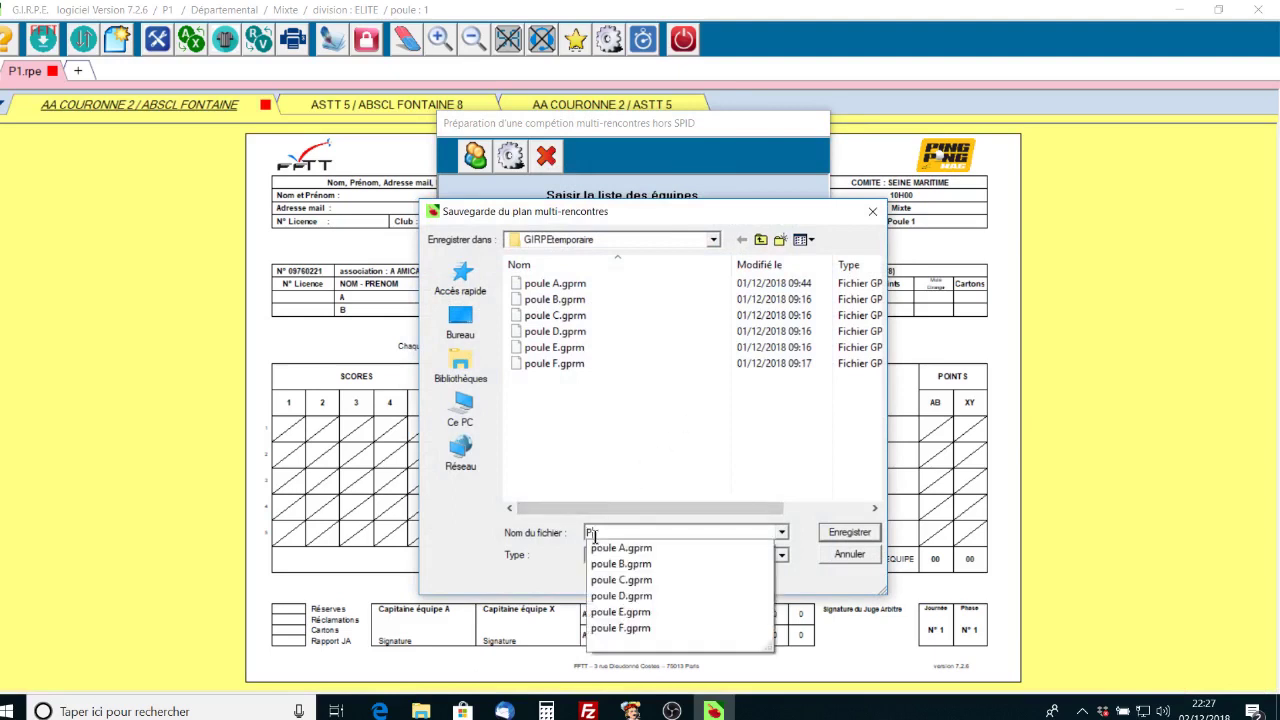
{"action": "type", "text": "1"}
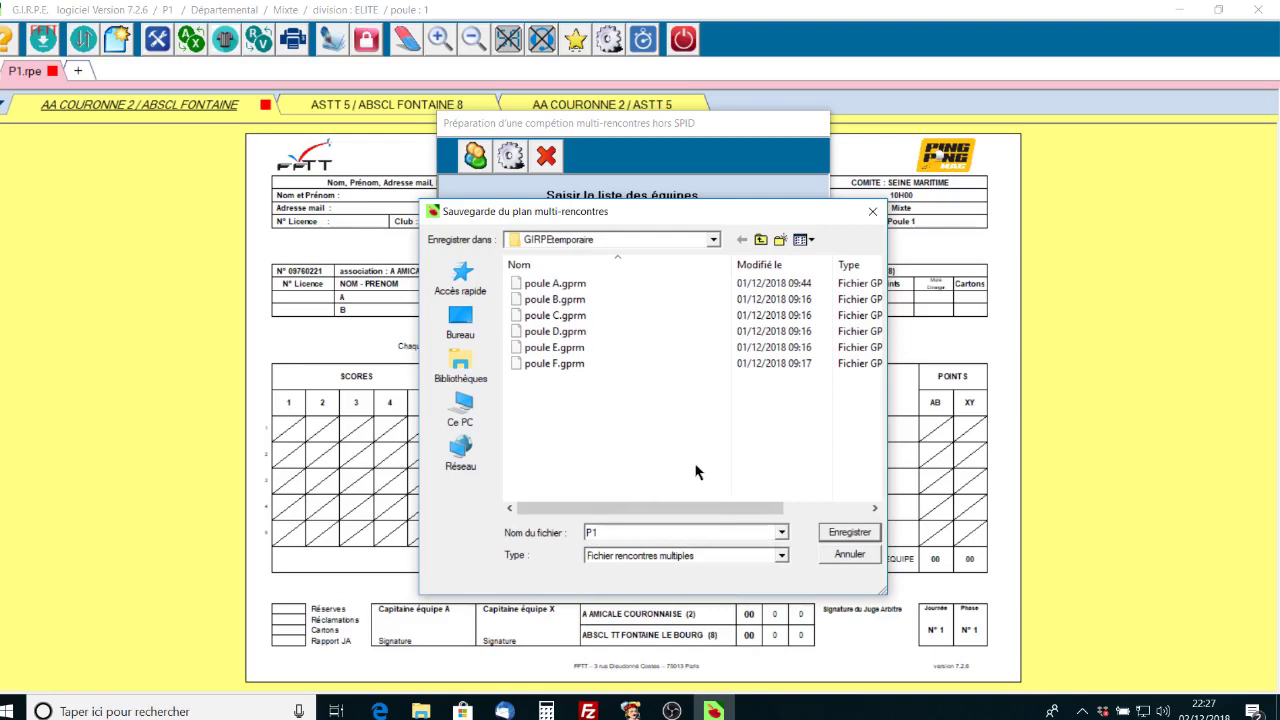
{"action": "left_click", "coordinate": [847, 532]}
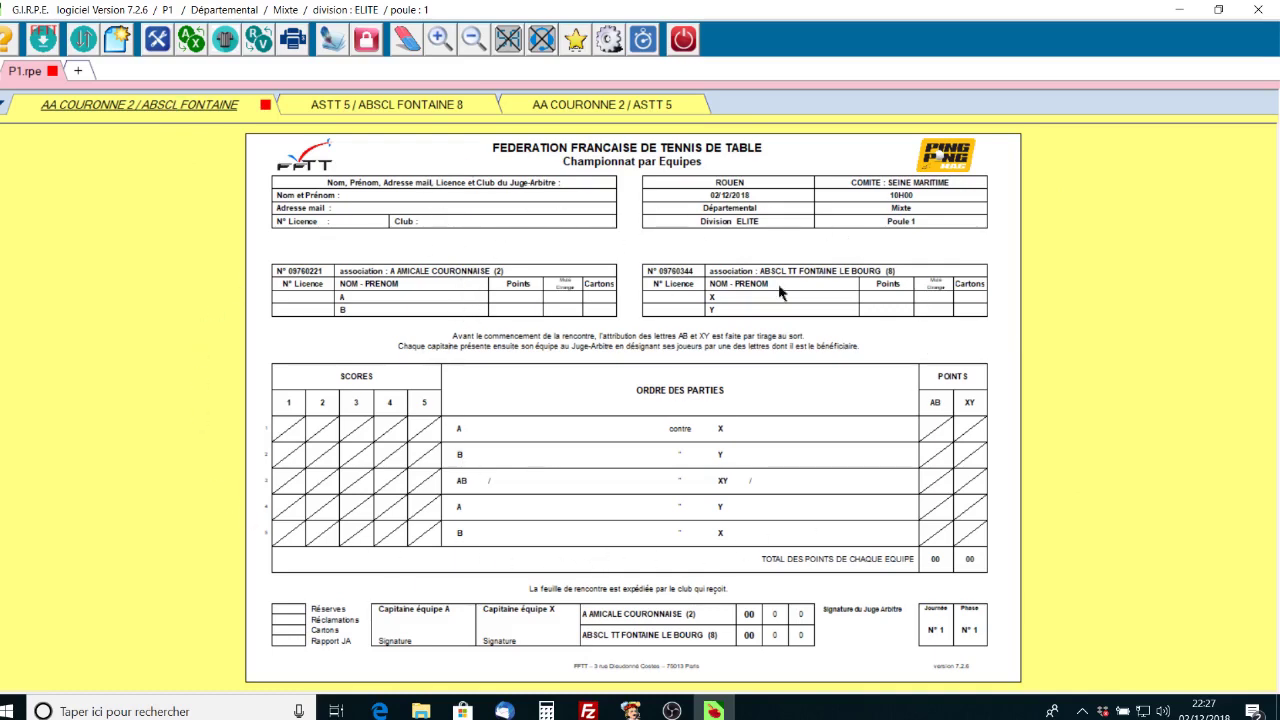
- Add another empty binder, save it under P1's name with the digit changed to 2, and dismiss the warning
{"action": "left_click", "coordinate": [79, 71]}
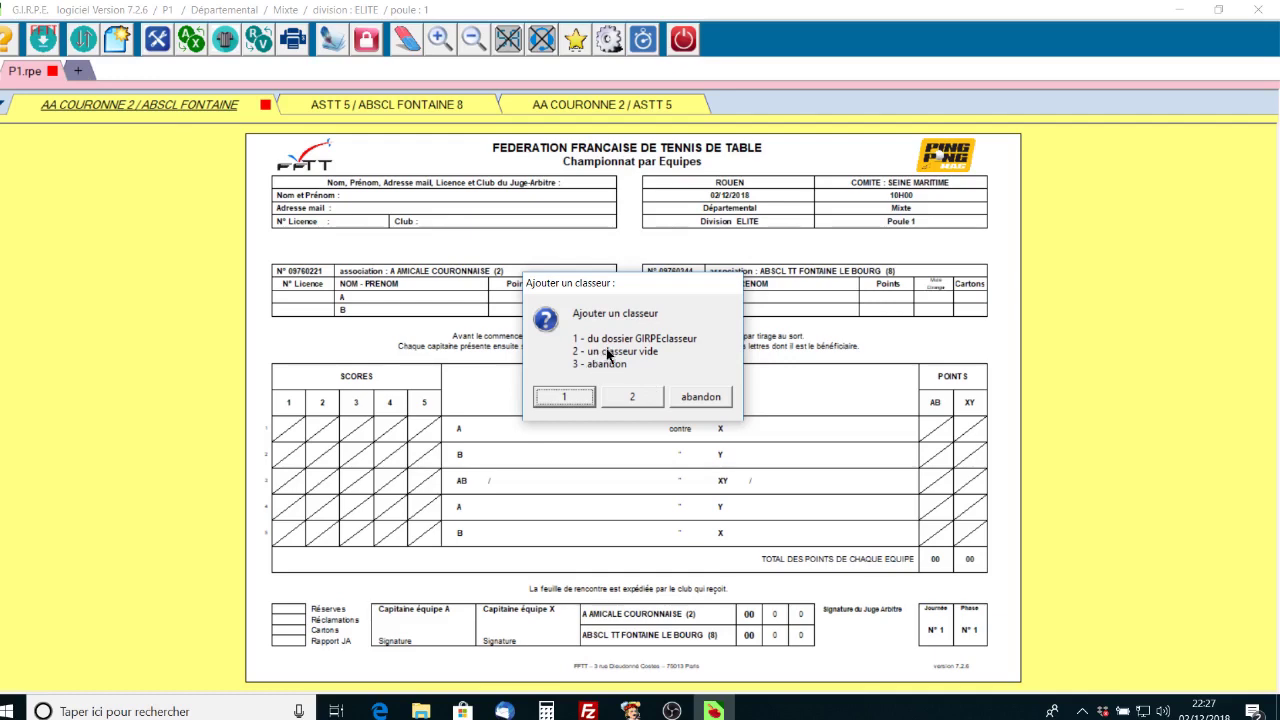
{"action": "left_click", "coordinate": [641, 396]}
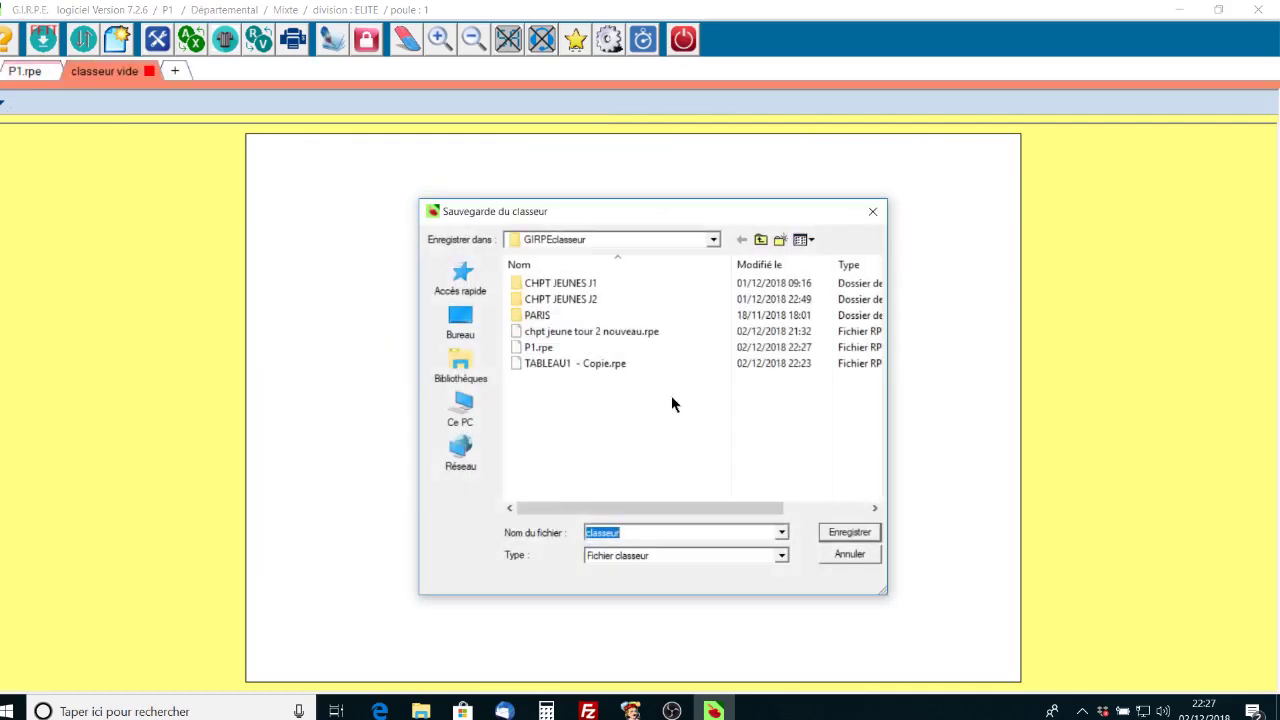
{"action": "left_click", "coordinate": [540, 348]}
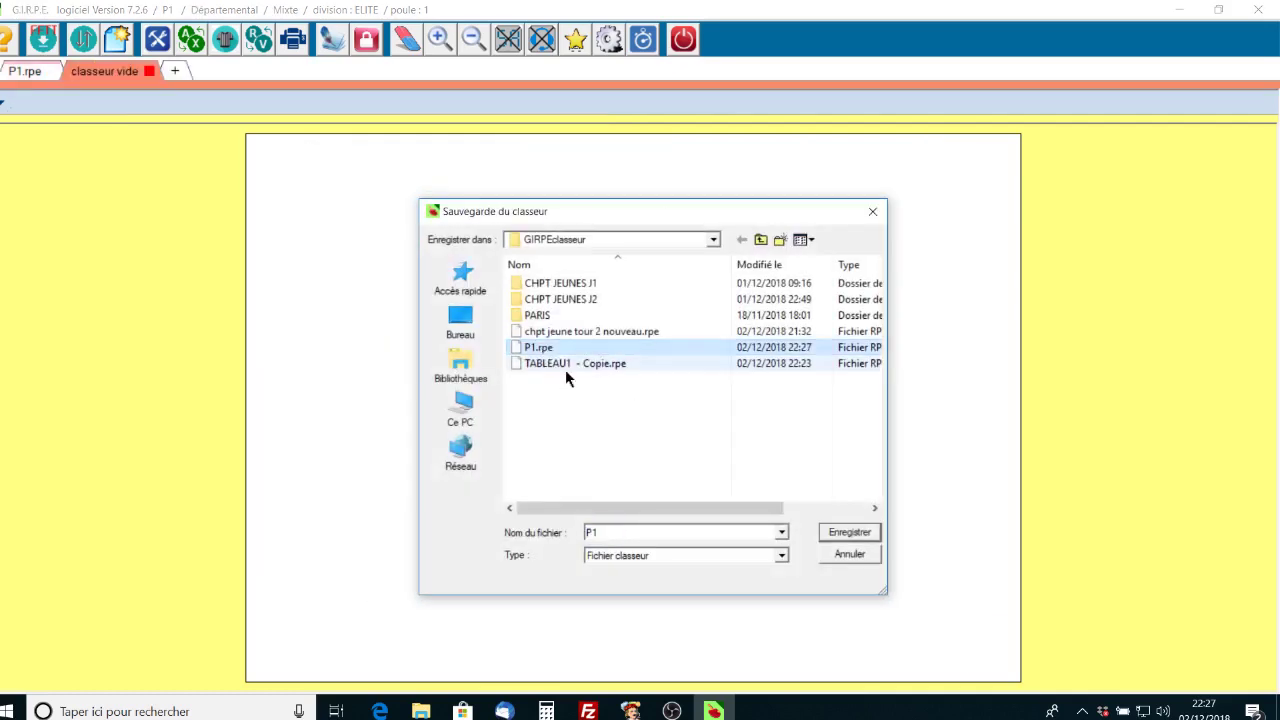
{"action": "double_click", "coordinate": [591, 532]}
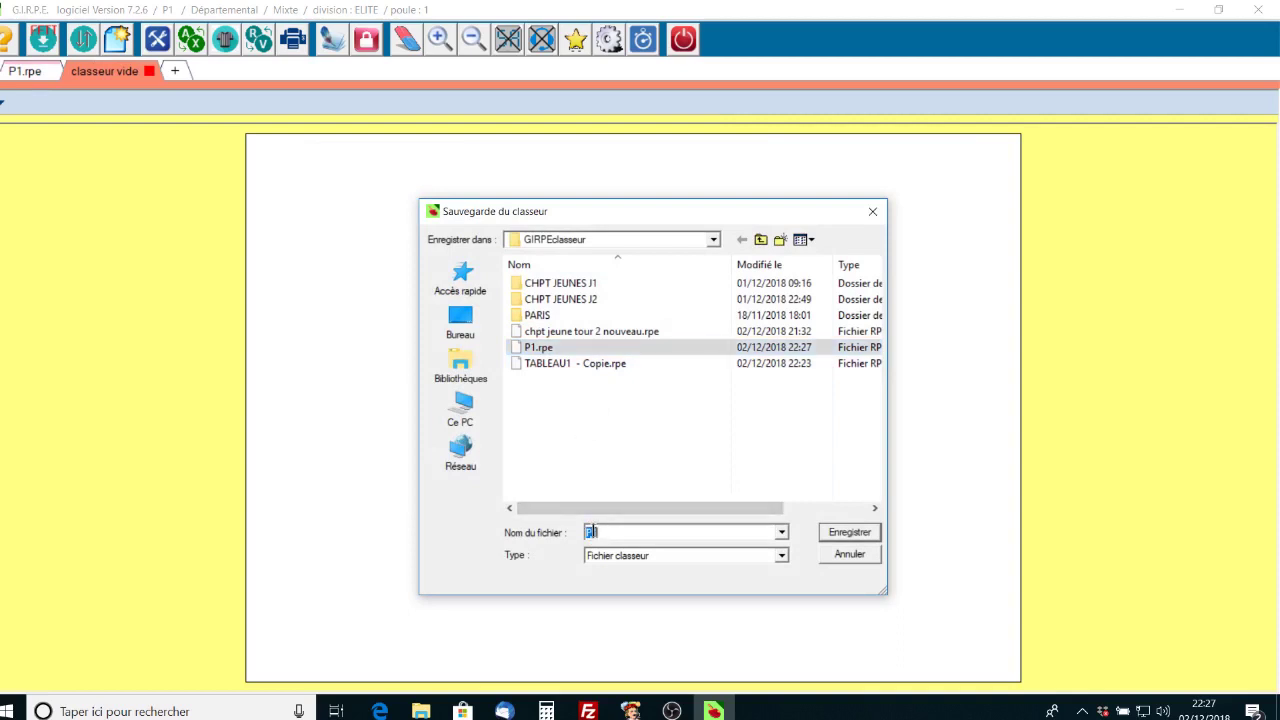
{"action": "left_click", "coordinate": [616, 534]}
{"action": "type", "text": "2"}
{"action": "left_click", "coordinate": [845, 535]}
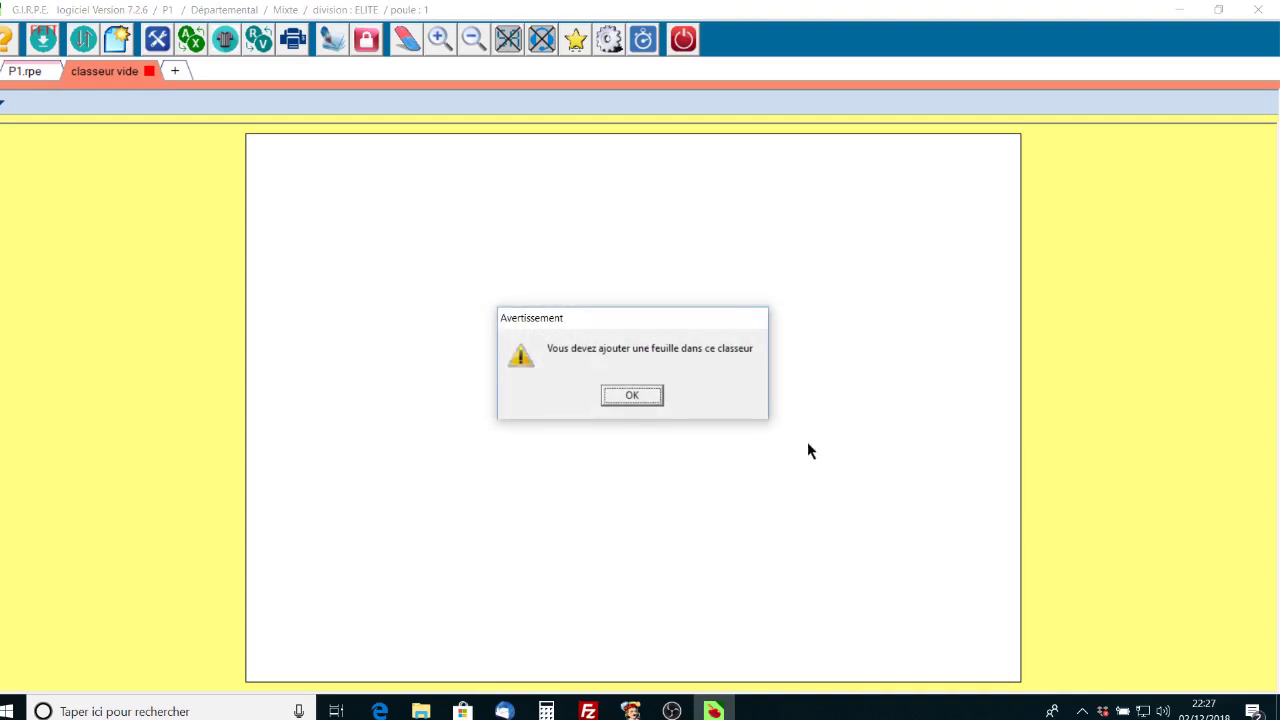
{"action": "left_click", "coordinate": [634, 400]}
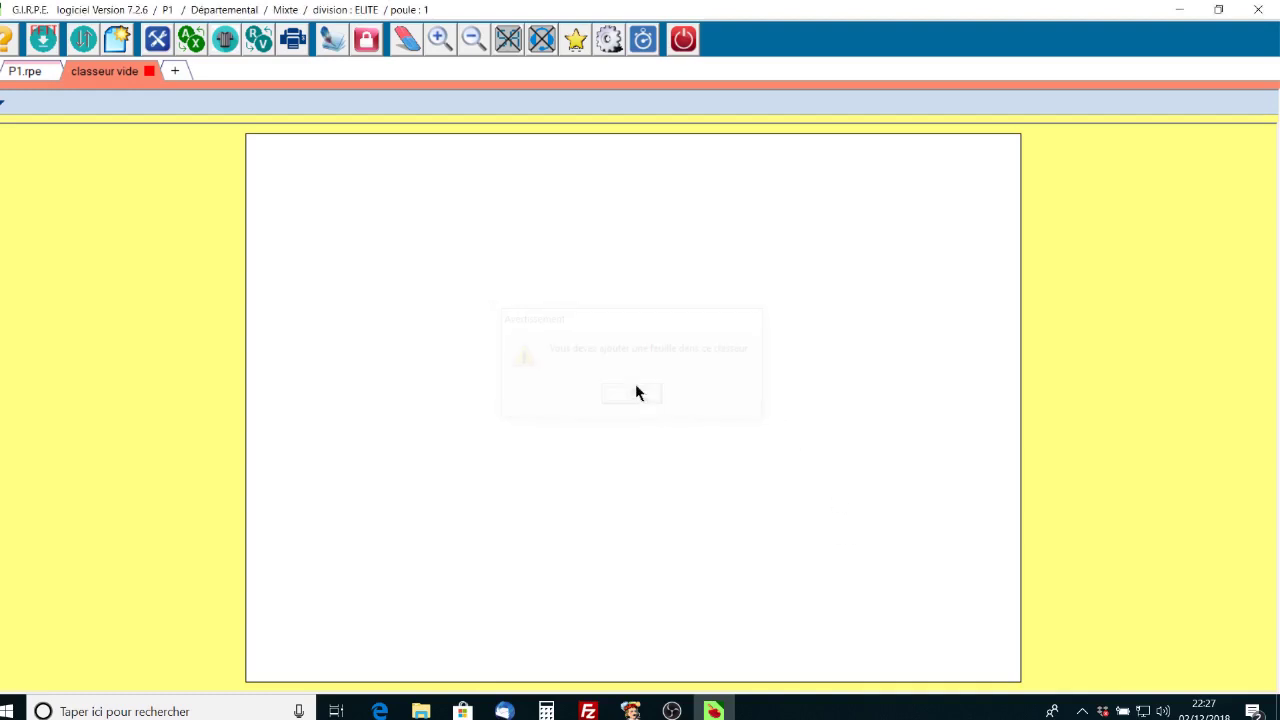
- Start a PAPMR for pools entered in SPID, using CD76.gpap, the five-team plan code 4 and light yellow as the sheet colour
{"action": "left_click", "coordinate": [575, 40]}
{"action": "mouse_move", "coordinate": [608, 70]}
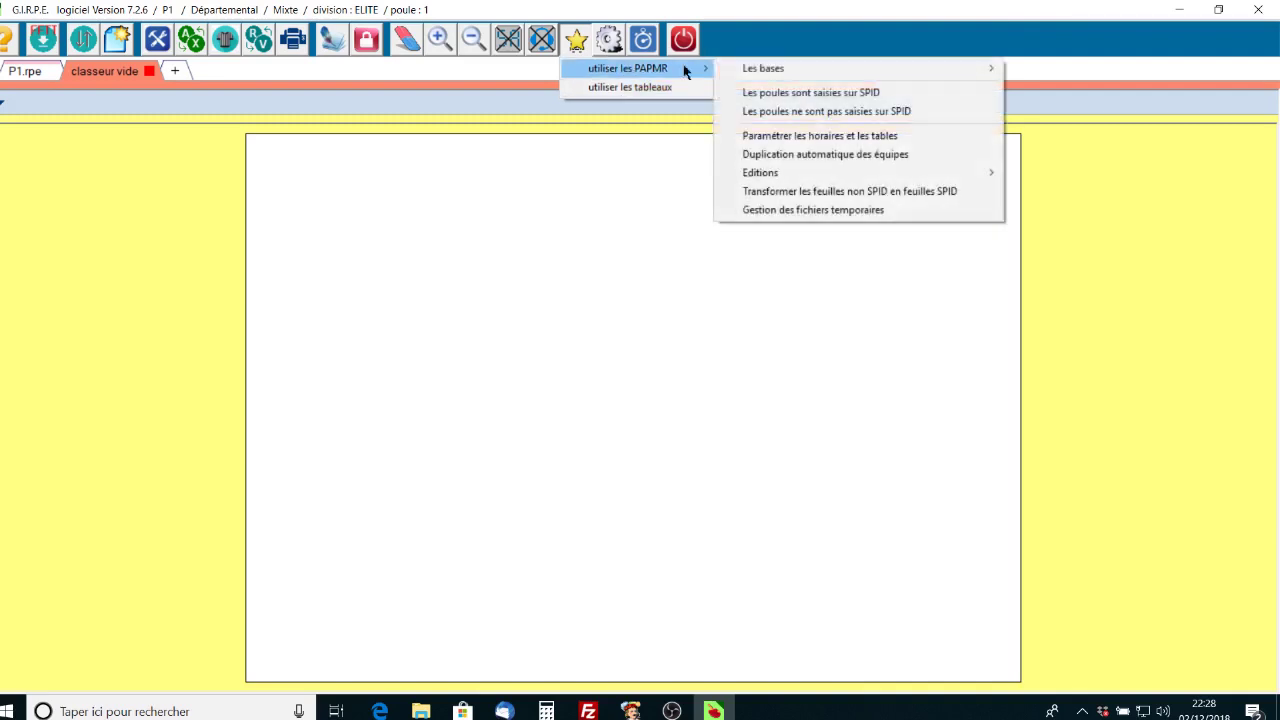
{"action": "mouse_move", "coordinate": [808, 76]}
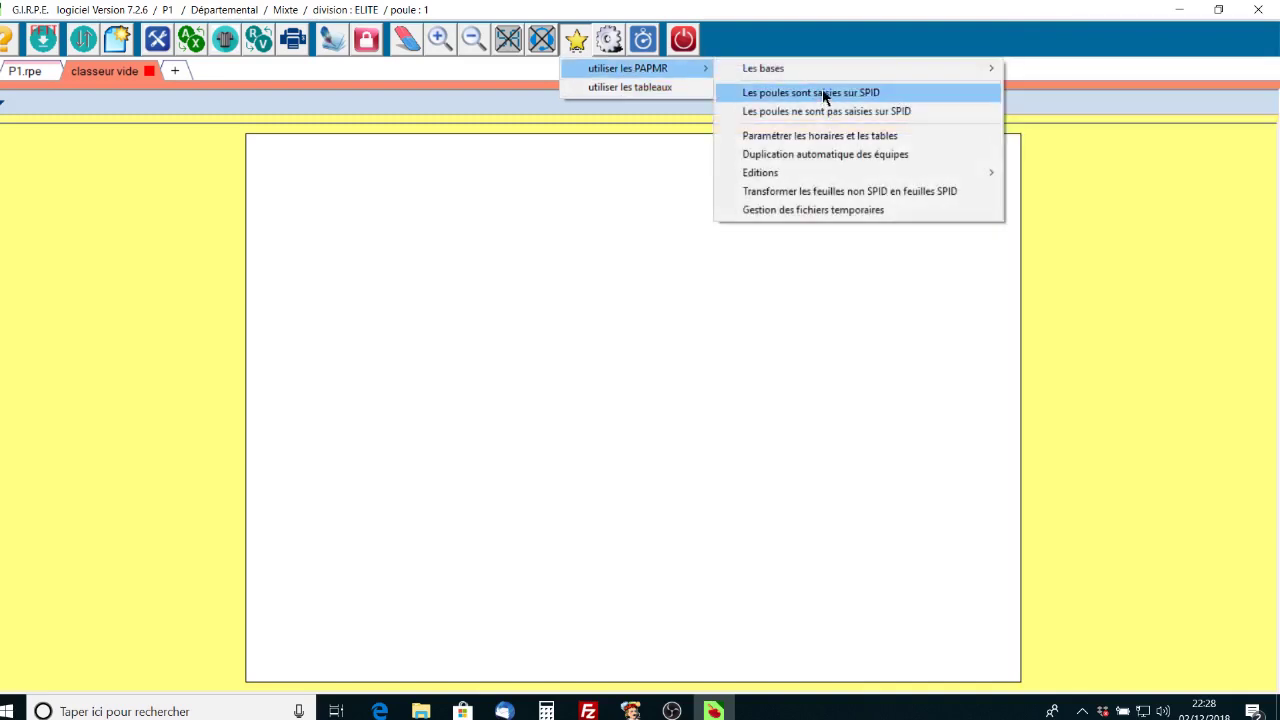
{"action": "left_click", "coordinate": [823, 93]}
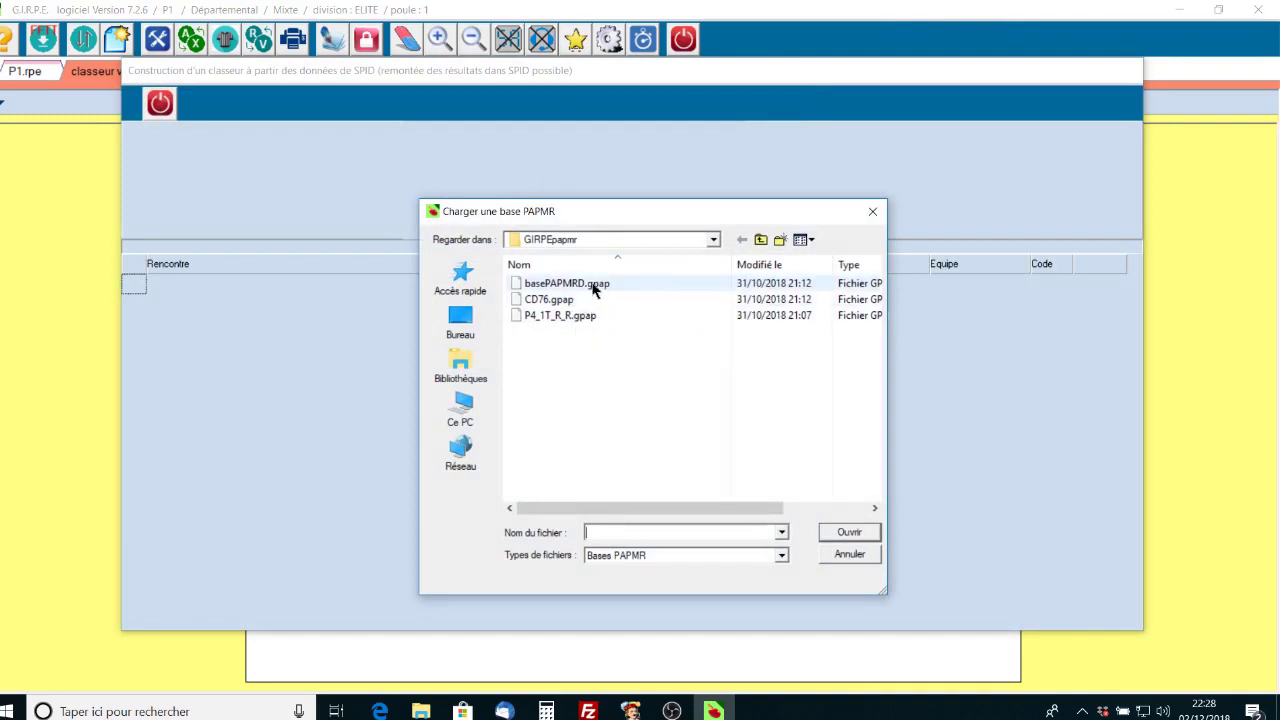
{"action": "left_click", "coordinate": [580, 300]}
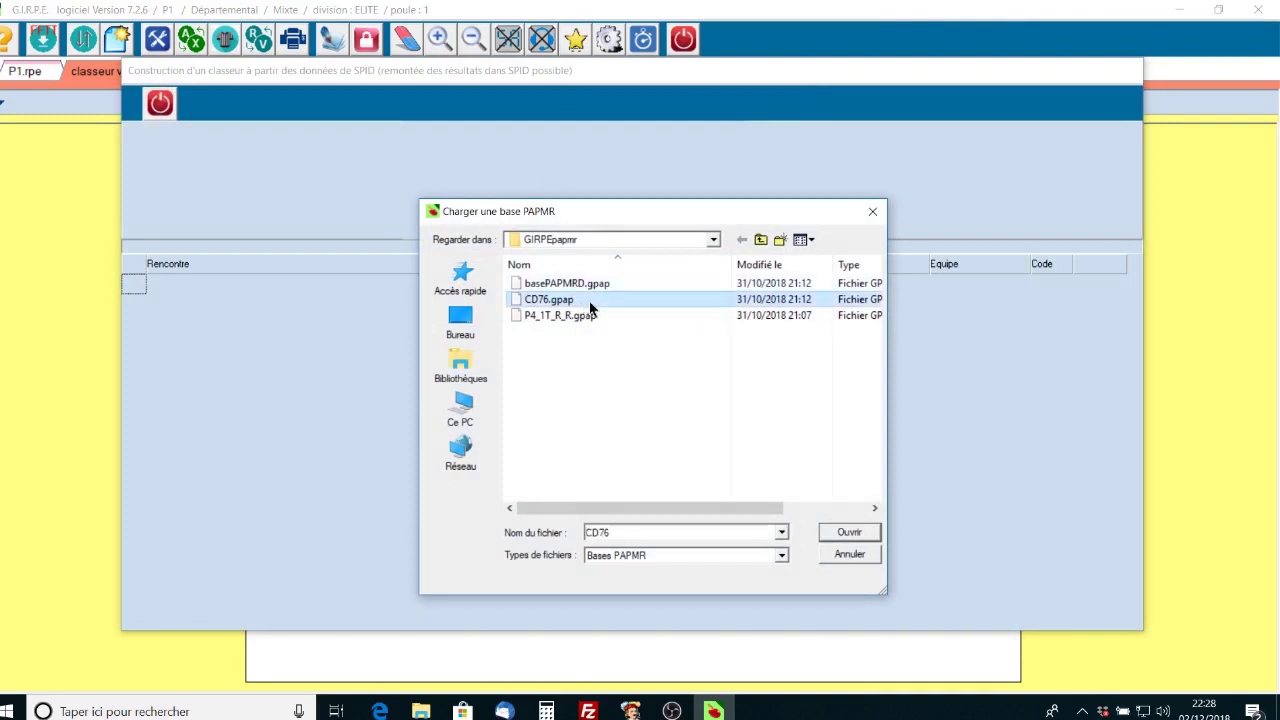
{"action": "left_click", "coordinate": [850, 535]}
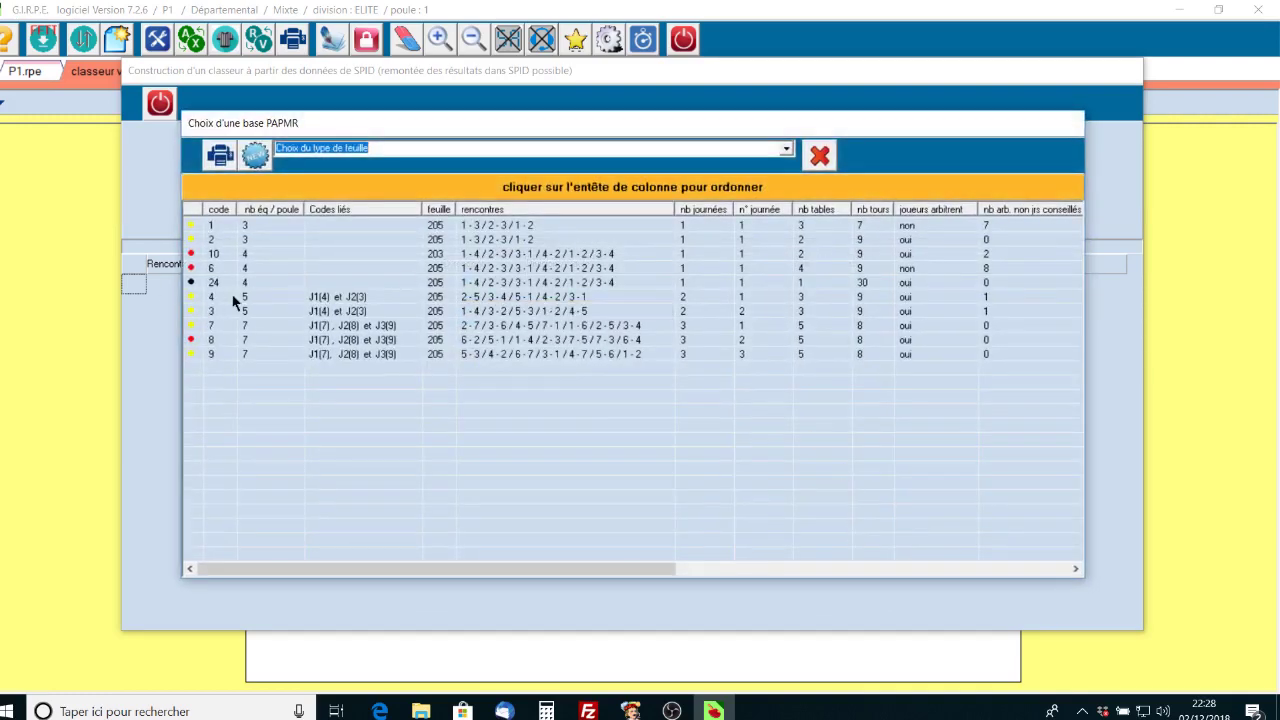
{"action": "double_click", "coordinate": [219, 297]}
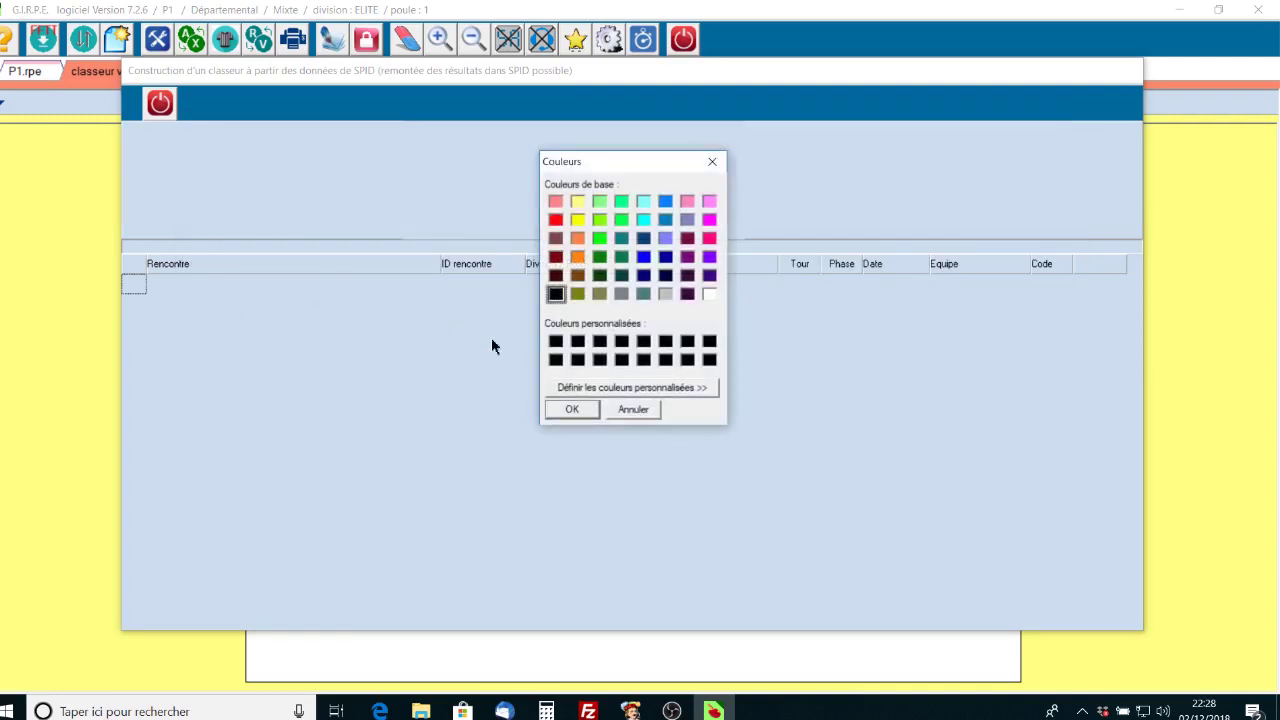
{"action": "left_click", "coordinate": [576, 201]}
{"action": "left_click", "coordinate": [579, 409]}
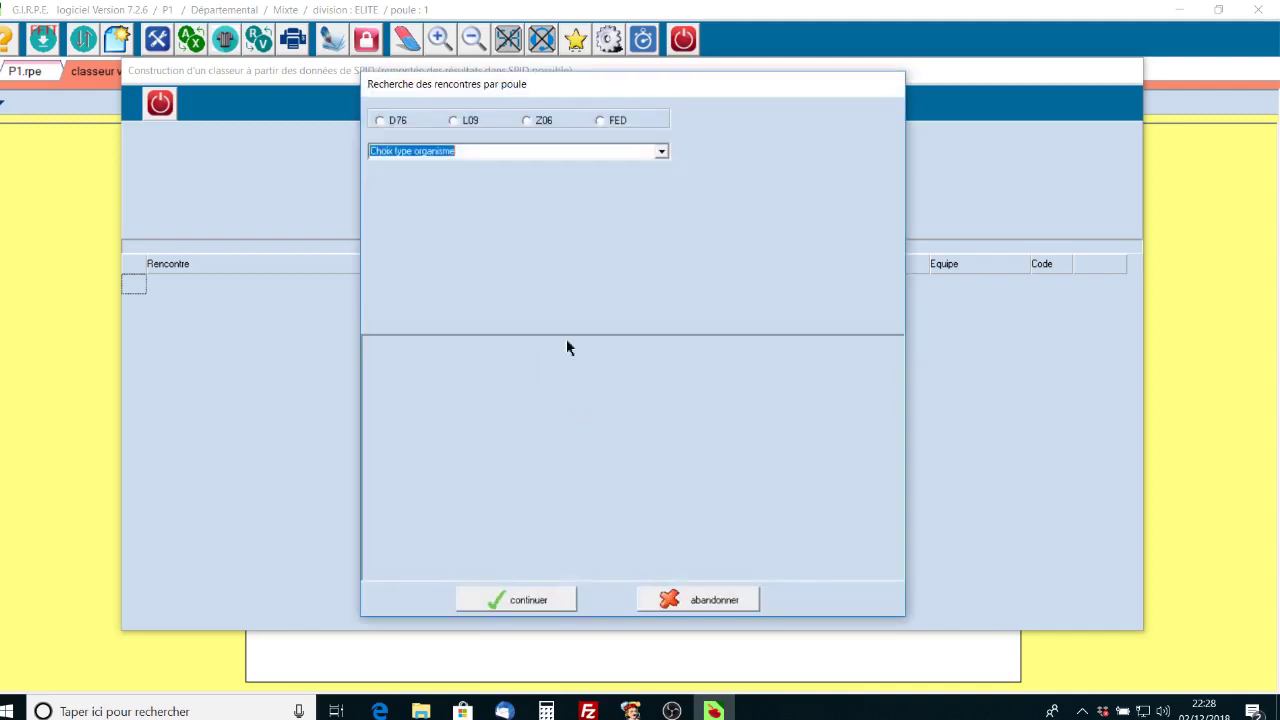
- Search the D76 pools of the Championnat jeunes Dieppe event and load Poule A's matches into the binder
{"action": "left_click", "coordinate": [381, 120]}
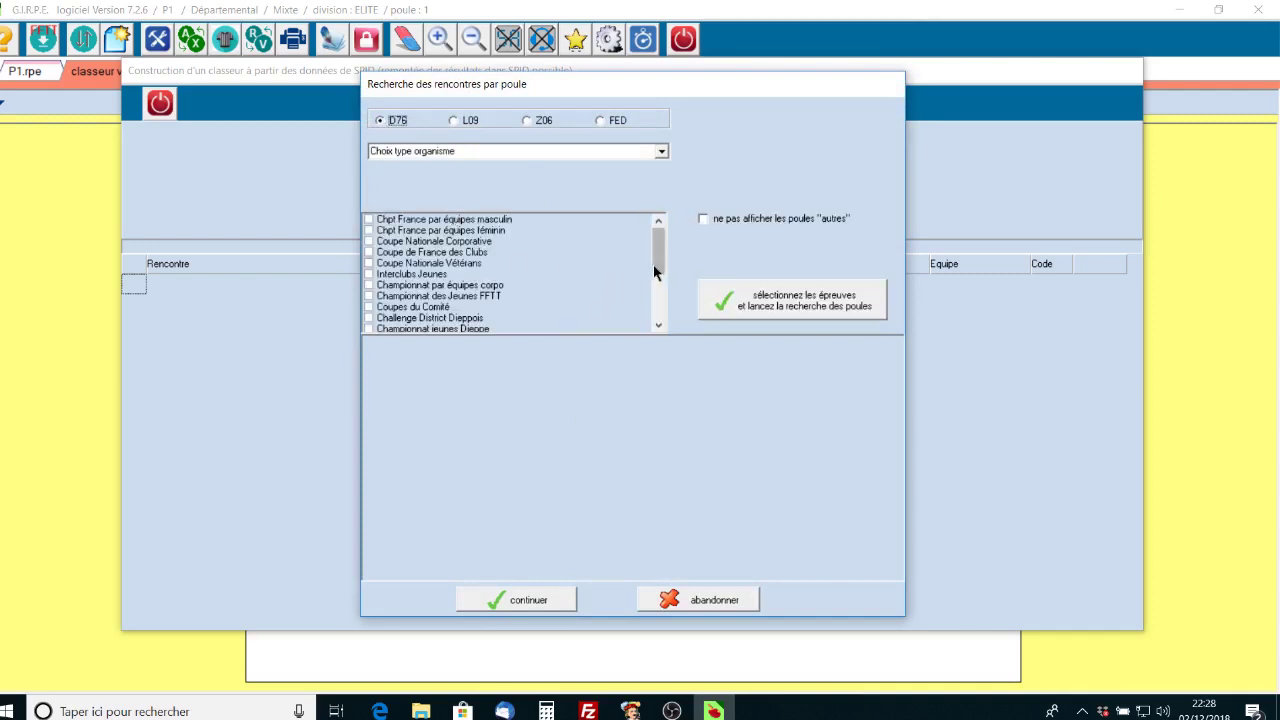
{"action": "left_click_drag", "start_coordinate": [655, 270], "coordinate": [656, 308]}
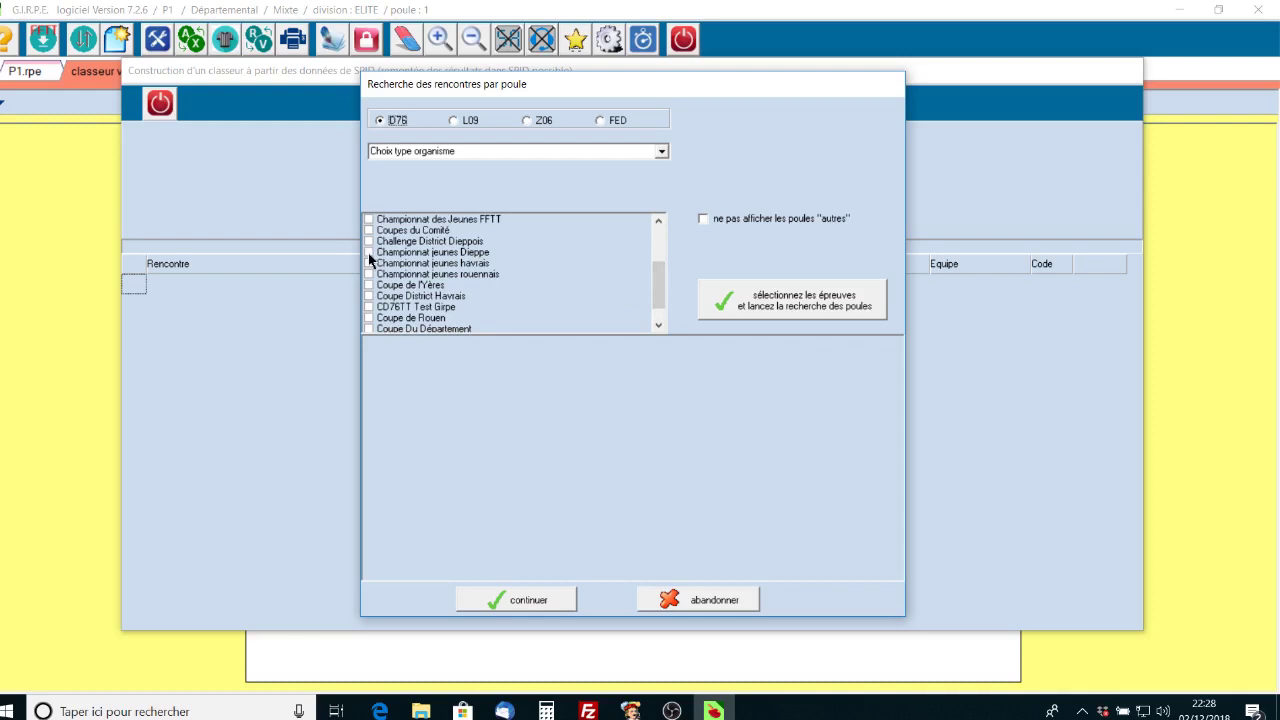
{"action": "left_click", "coordinate": [369, 254]}
{"action": "left_click", "coordinate": [772, 307]}
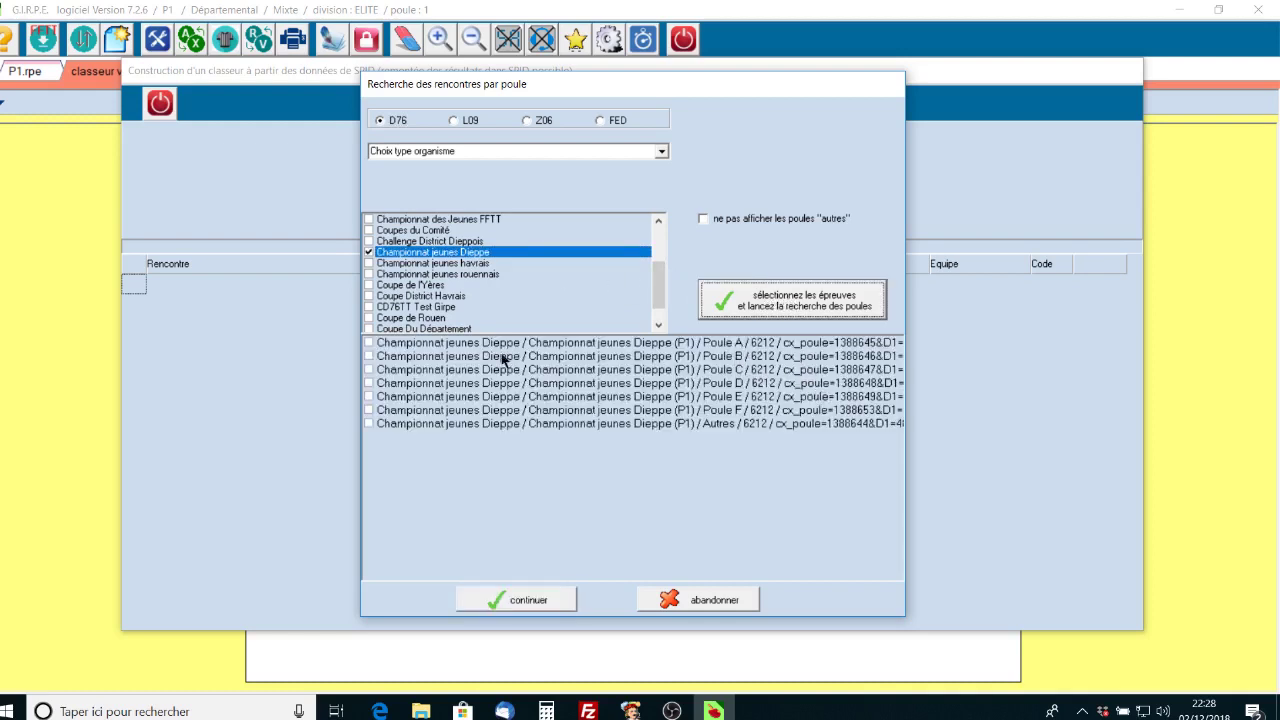
{"action": "left_click", "coordinate": [369, 343]}
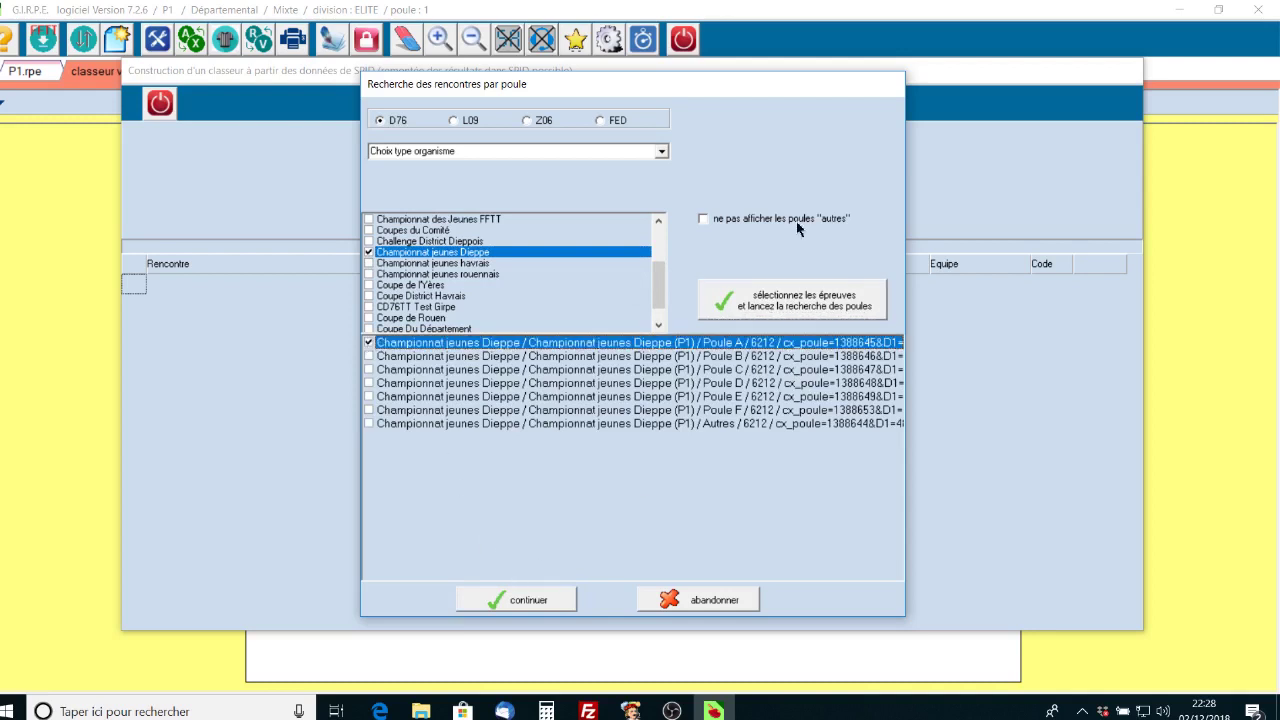
{"action": "left_click", "coordinate": [525, 601]}
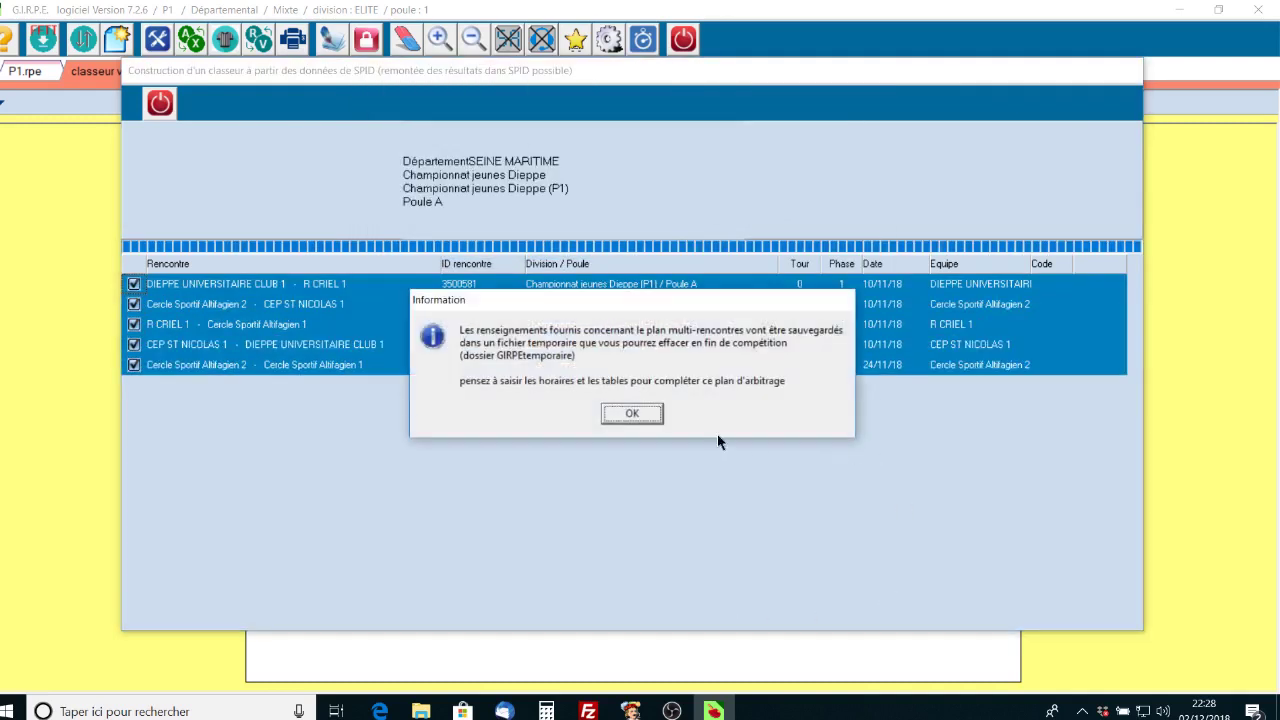
- Save the multi-match plan as P2 in GIRPEtemporaire and continue building the binder
{"action": "left_click", "coordinate": [632, 414]}
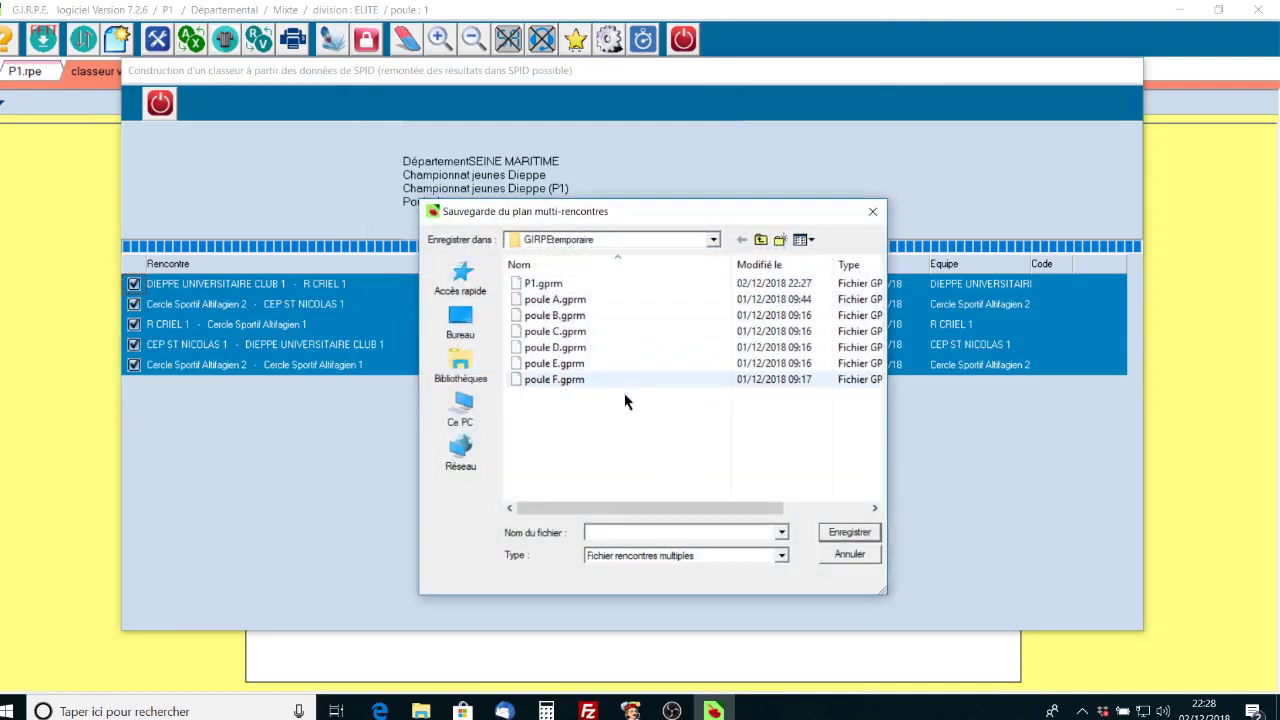
{"action": "left_click", "coordinate": [545, 283]}
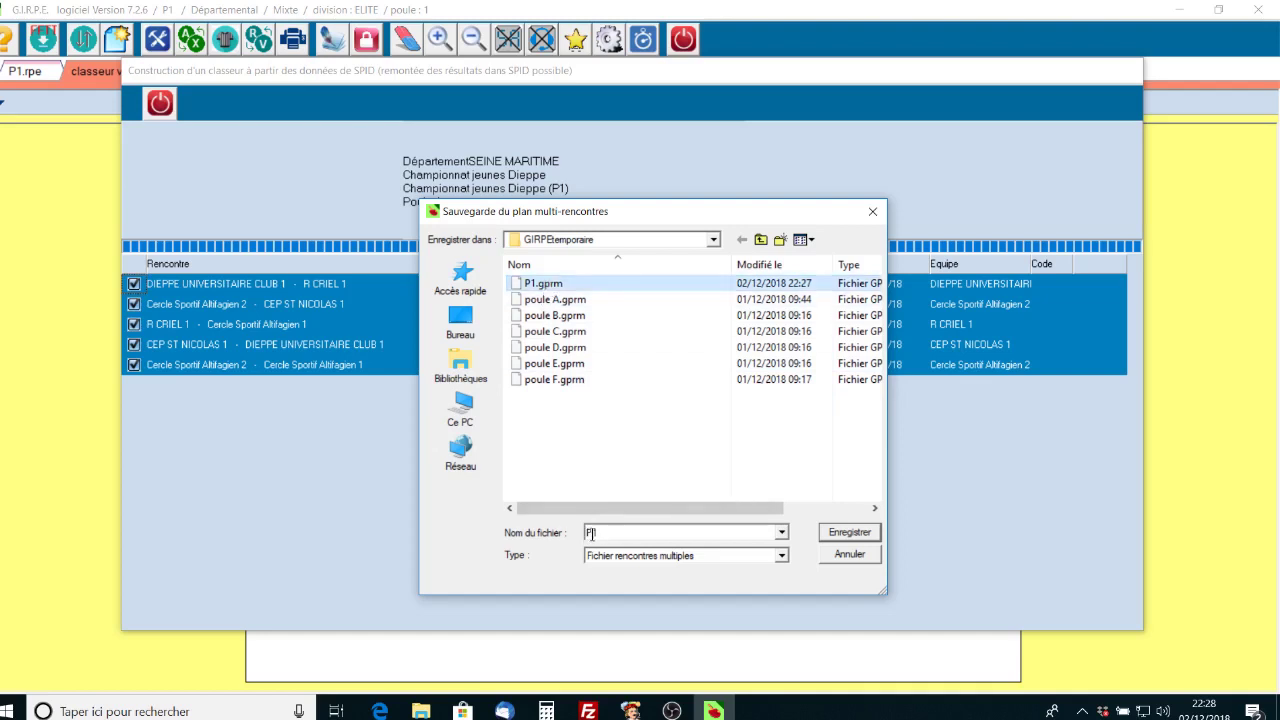
{"action": "left_click_drag", "start_coordinate": [590, 533], "coordinate": [618, 532]}
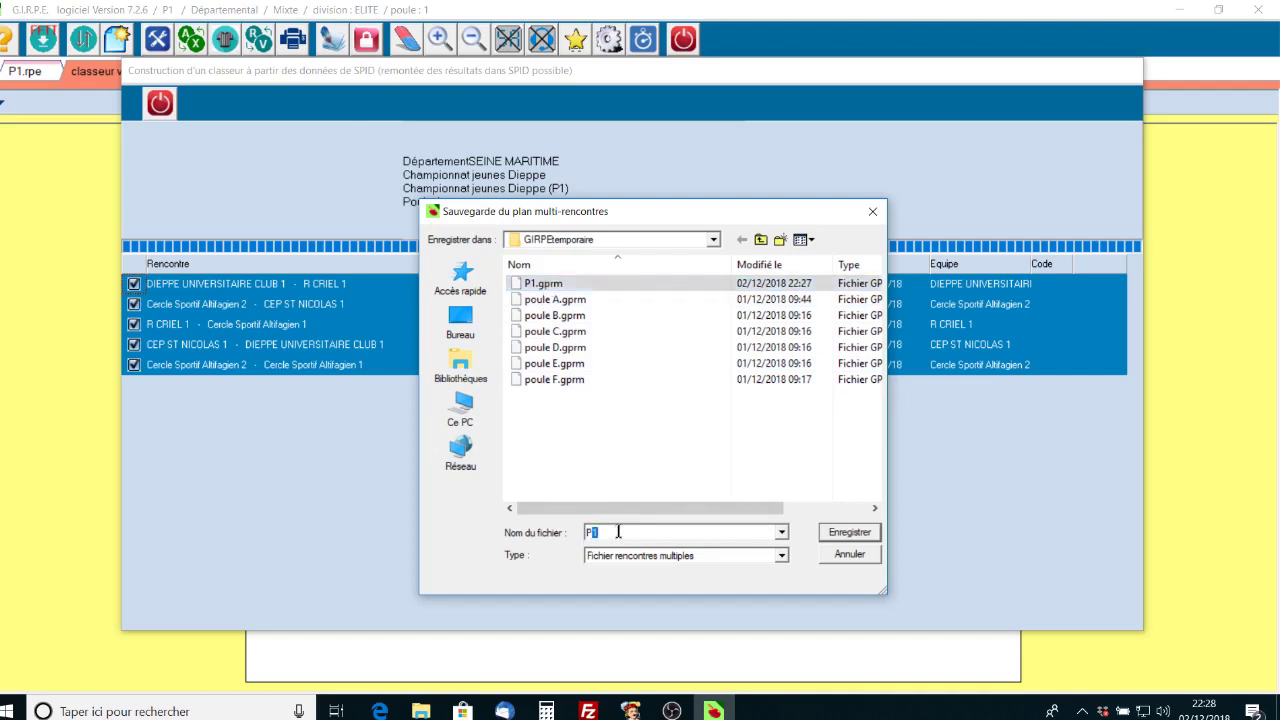
{"action": "type", "text": "2"}
{"action": "left_click", "coordinate": [849, 537]}
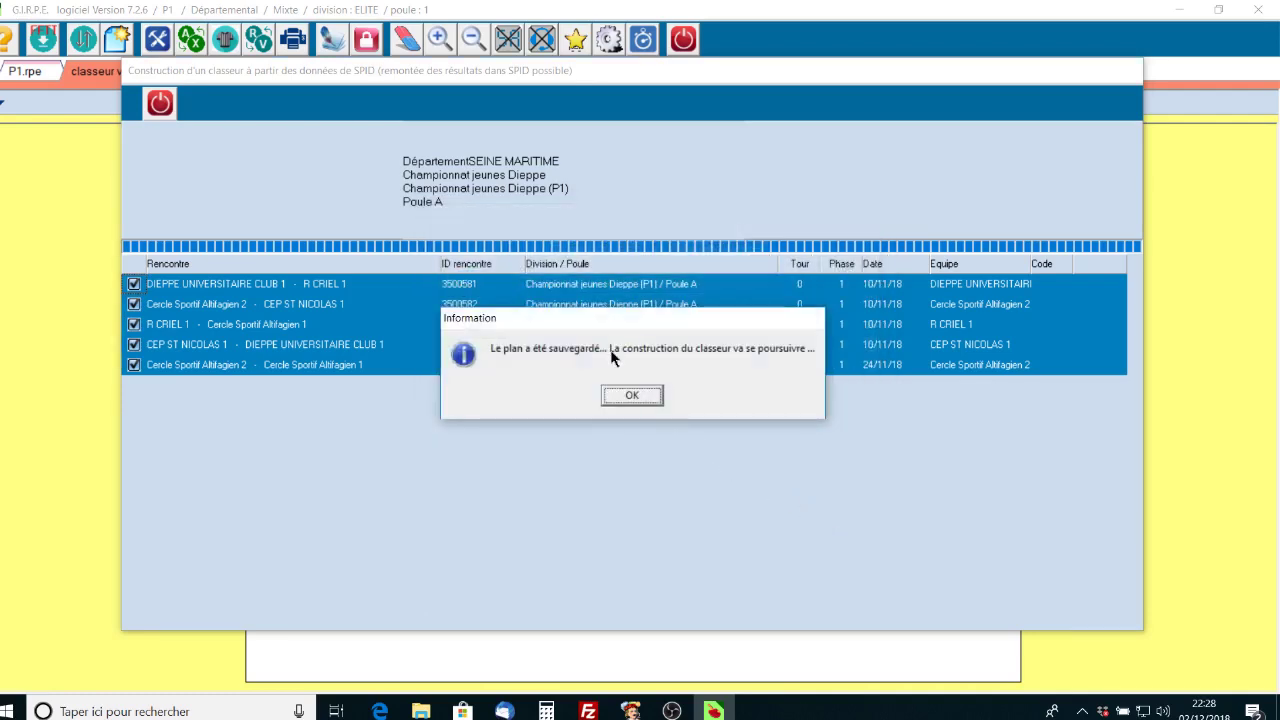
{"action": "left_click", "coordinate": [655, 398]}
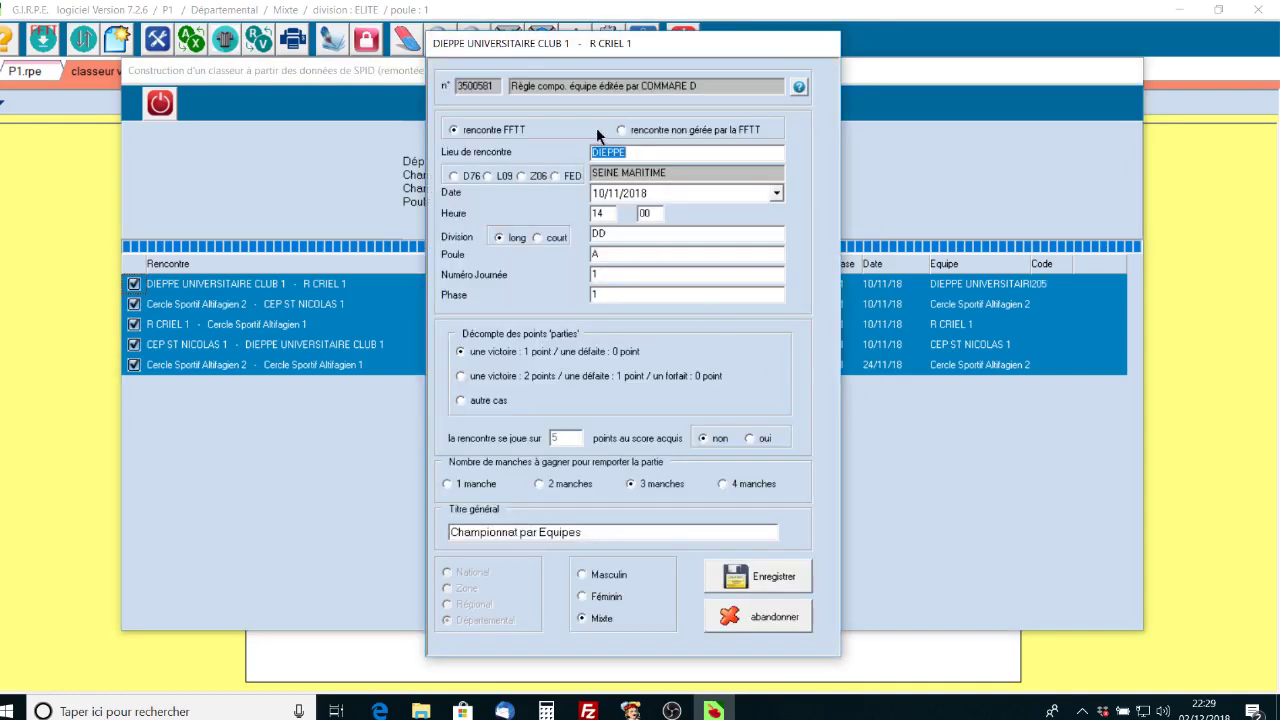
- Save the match details for all five Poule A matches as proposed and acknowledge the club database update
{"action": "left_click", "coordinate": [735, 577]}
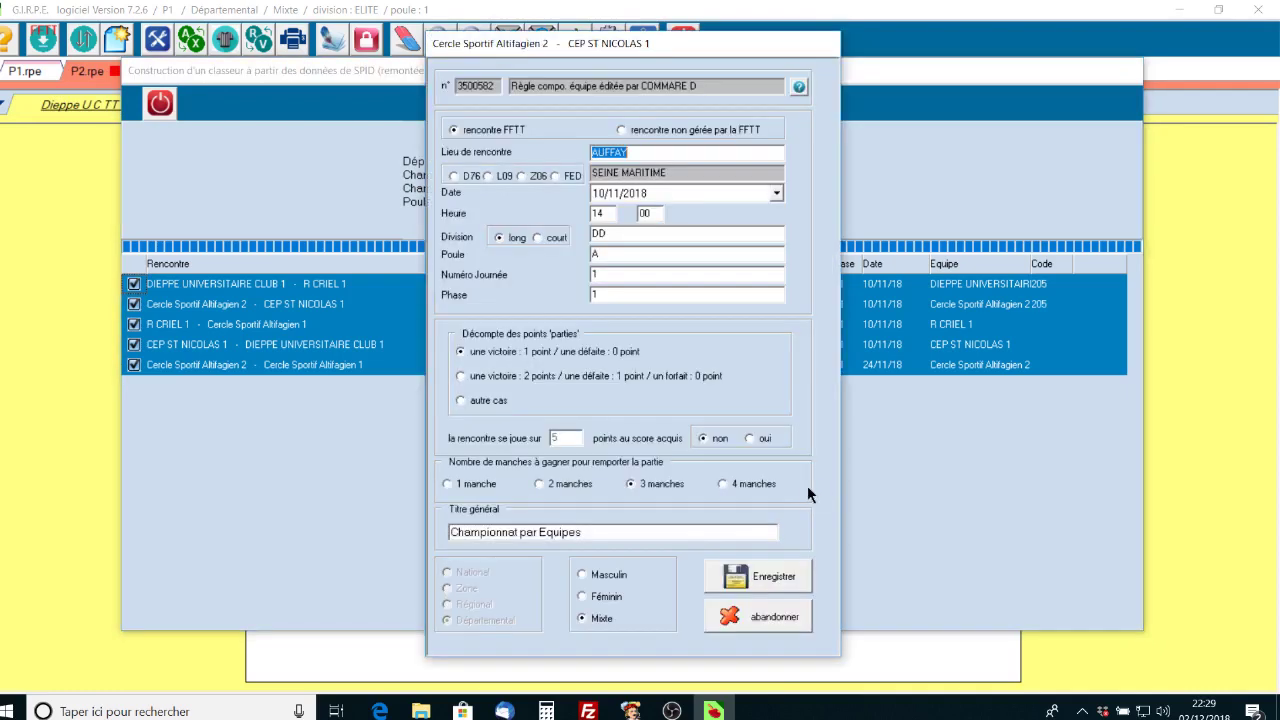
{"action": "left_click", "coordinate": [735, 577]}
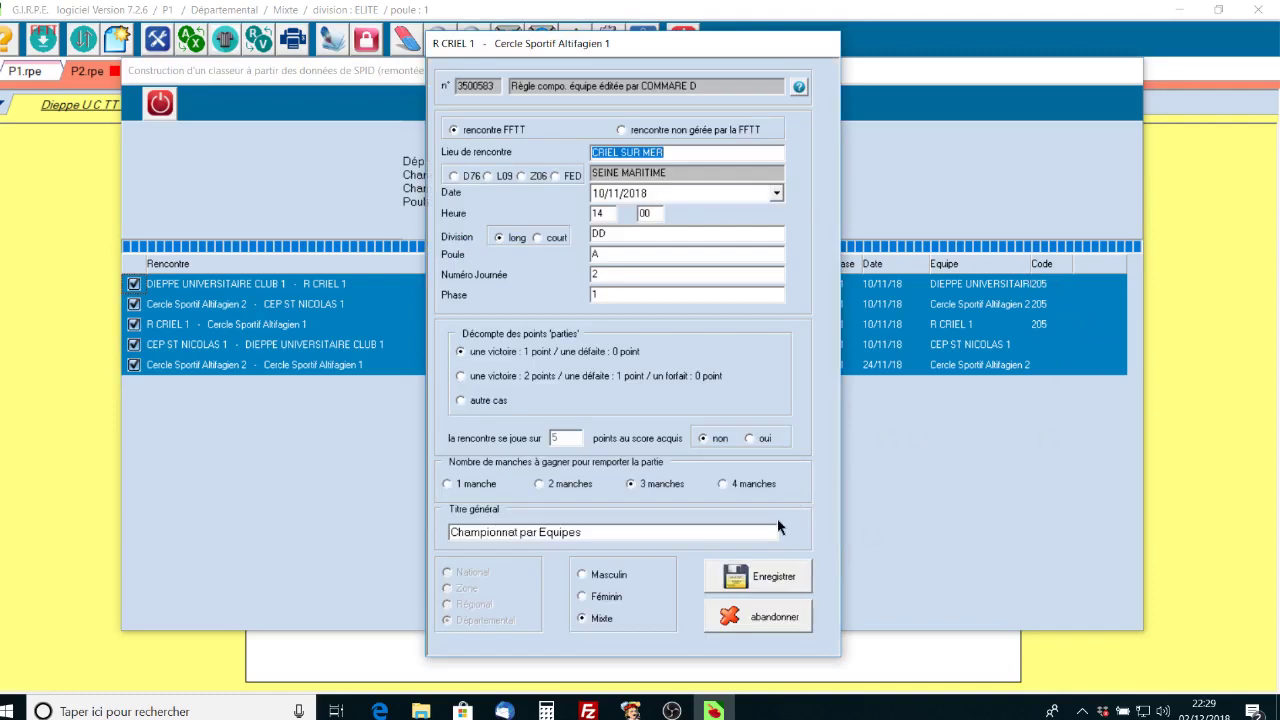
{"action": "left_click", "coordinate": [736, 580]}
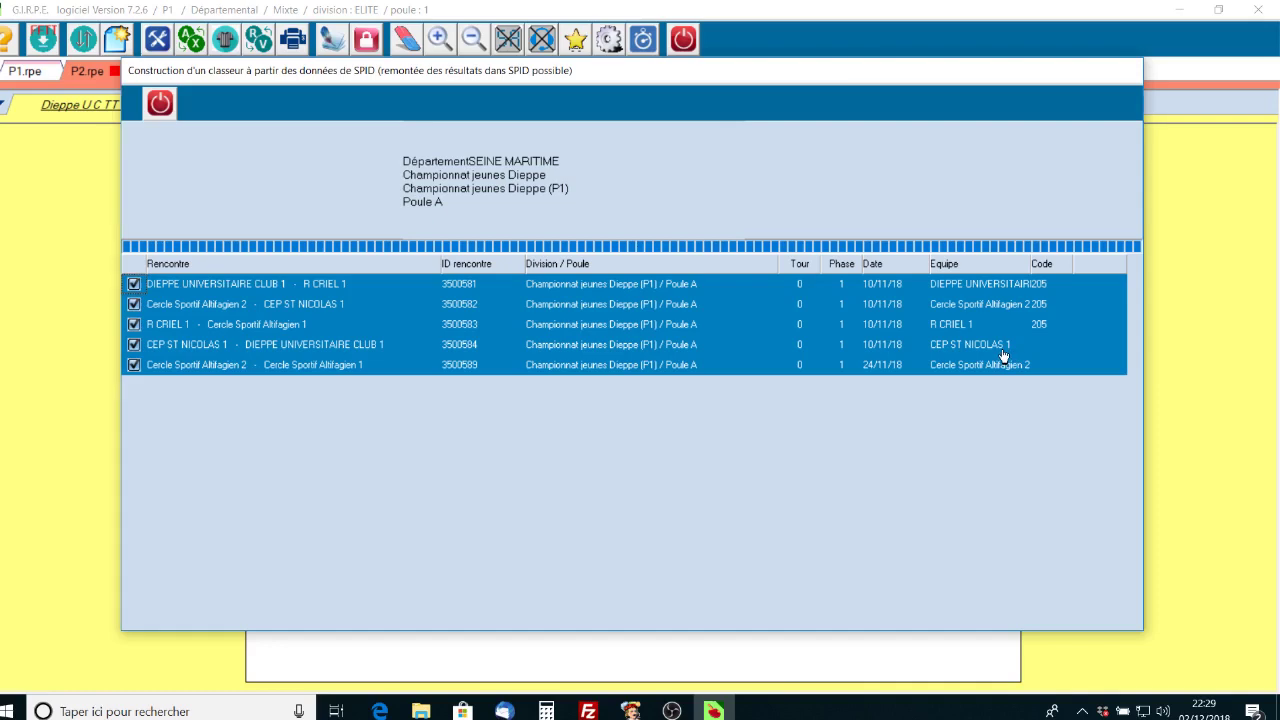
{"action": "left_click", "coordinate": [771, 588]}
{"action": "left_click", "coordinate": [772, 582]}
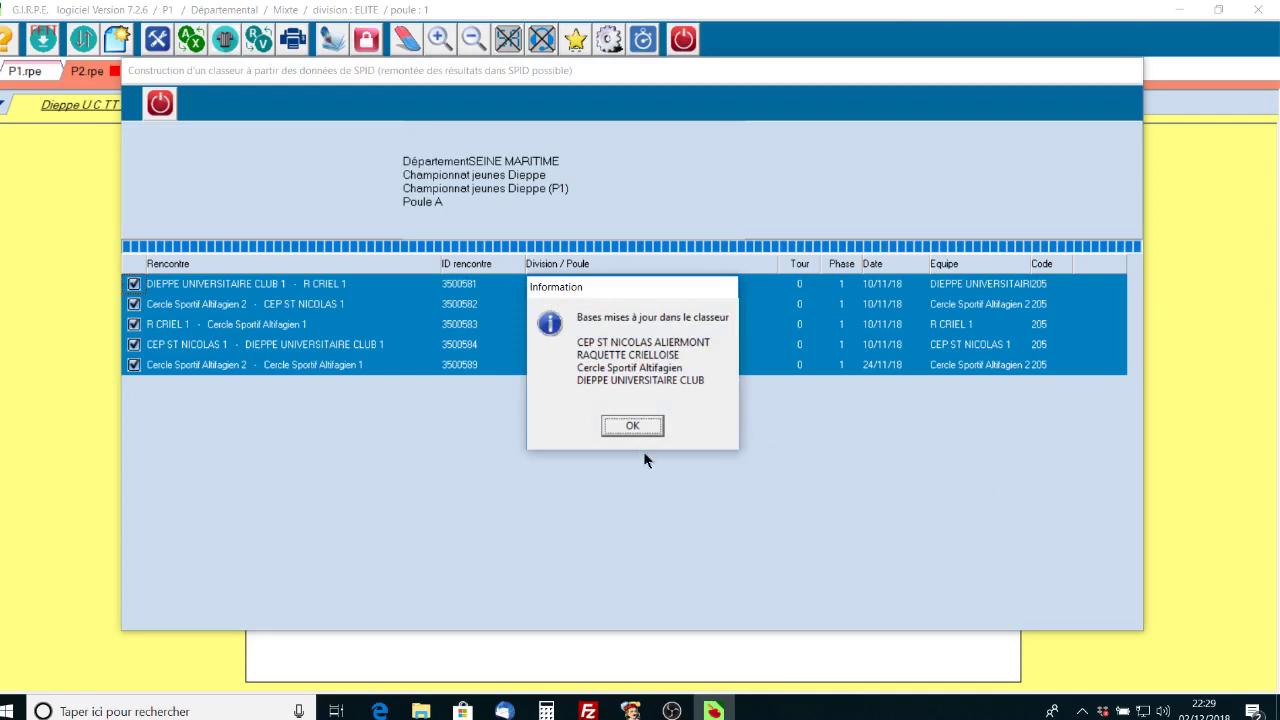
{"action": "left_click", "coordinate": [630, 426]}
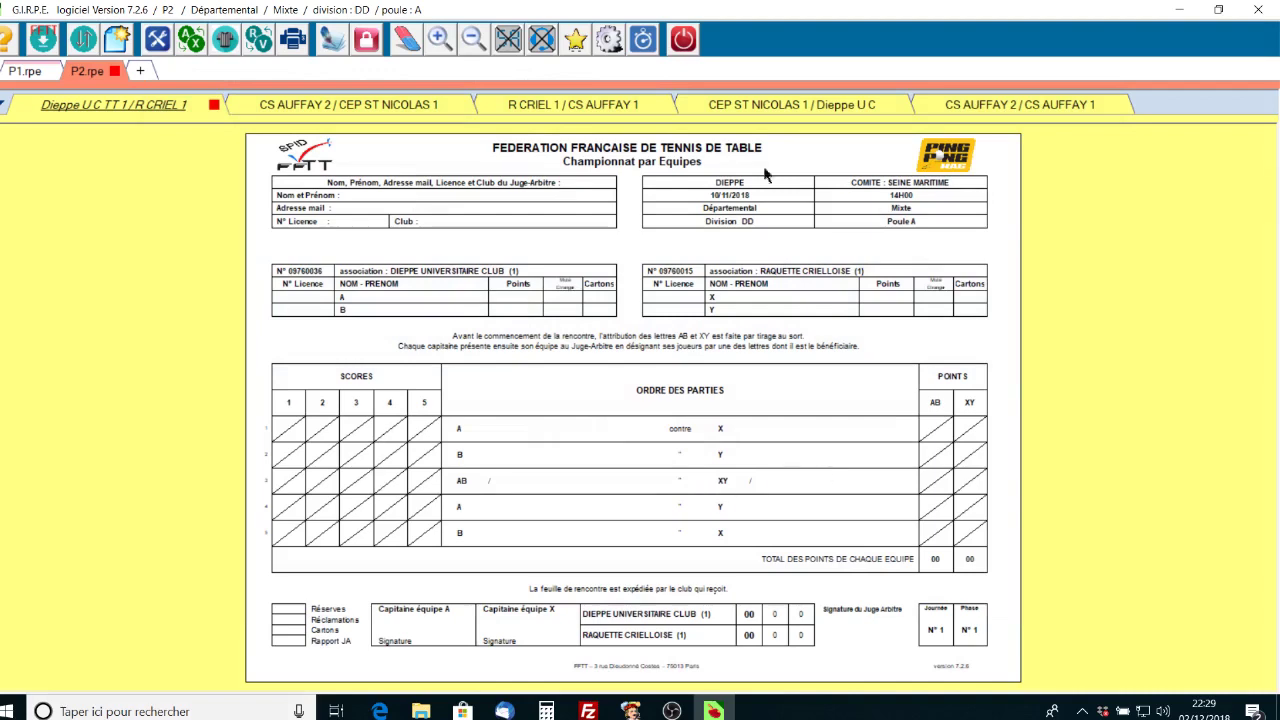
- Switch to File Explorer and examine the binder files in the GIRPEclasseur folder
{"action": "left_click", "coordinate": [20, 74]}
{"action": "left_click", "coordinate": [420, 711]}
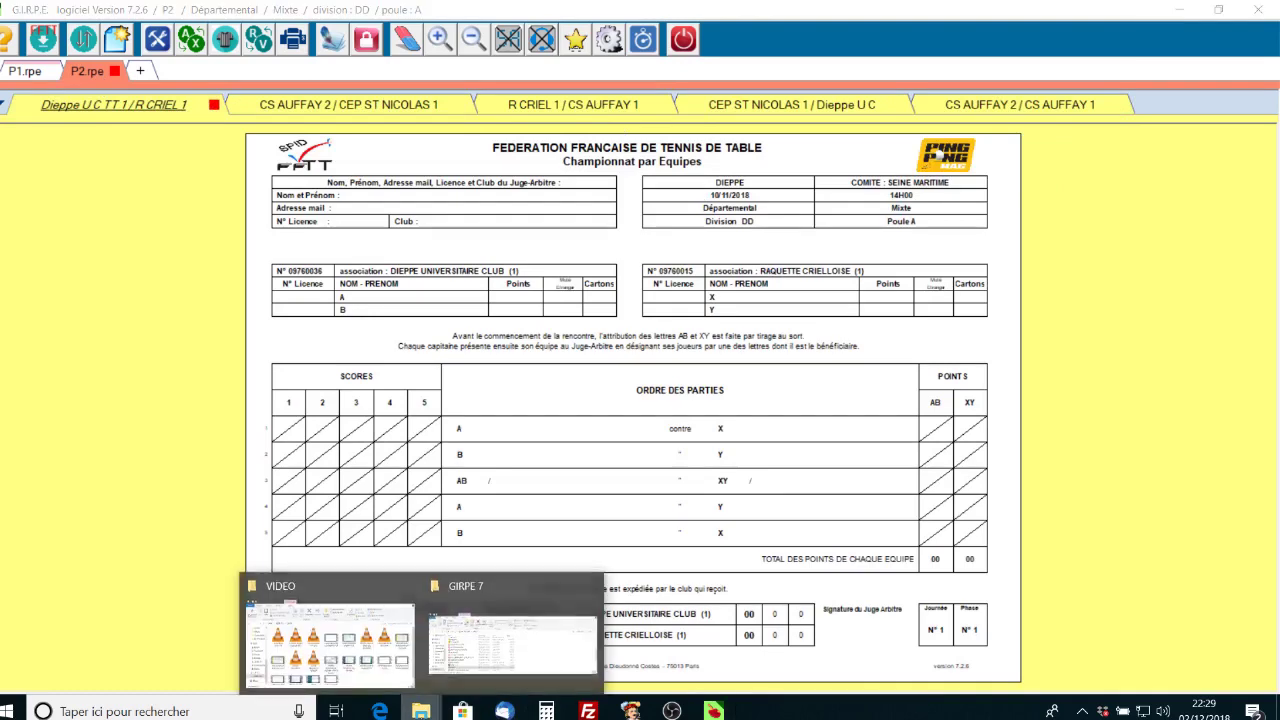
{"action": "left_click", "coordinate": [445, 652]}
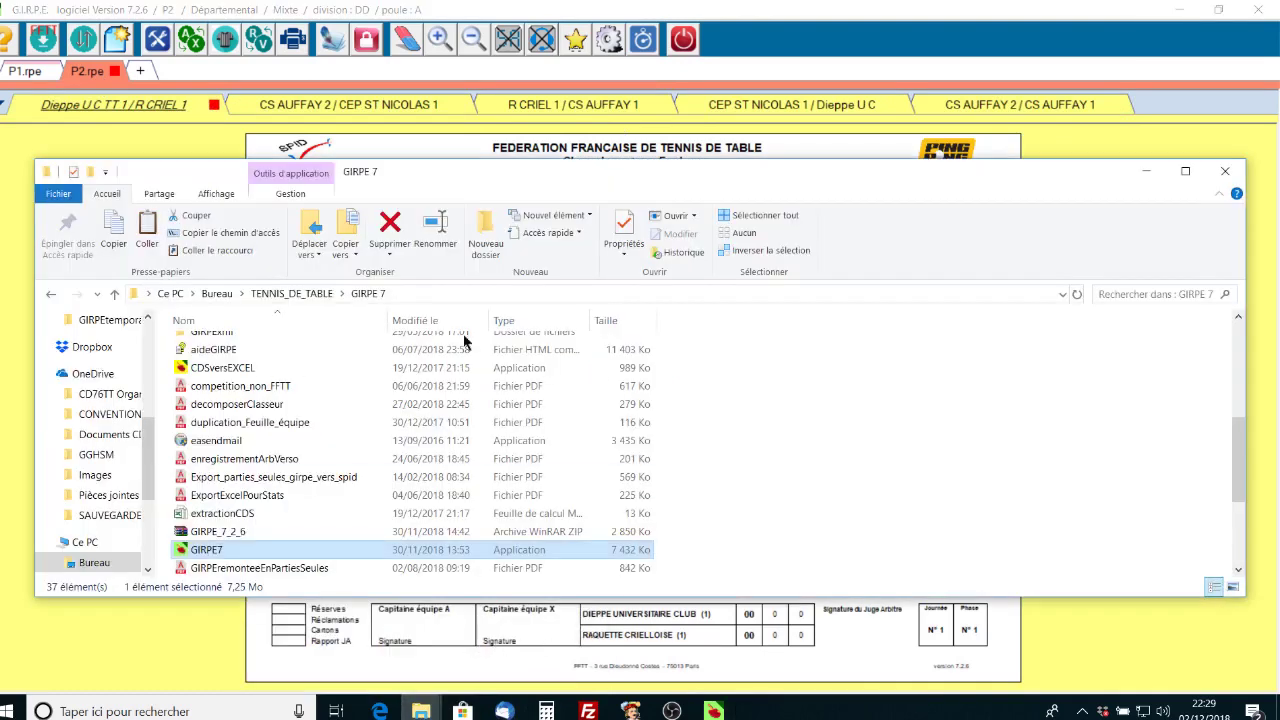
{"action": "scroll", "coordinate": [310, 370], "scroll_direction": "up", "scroll_amount": 5}
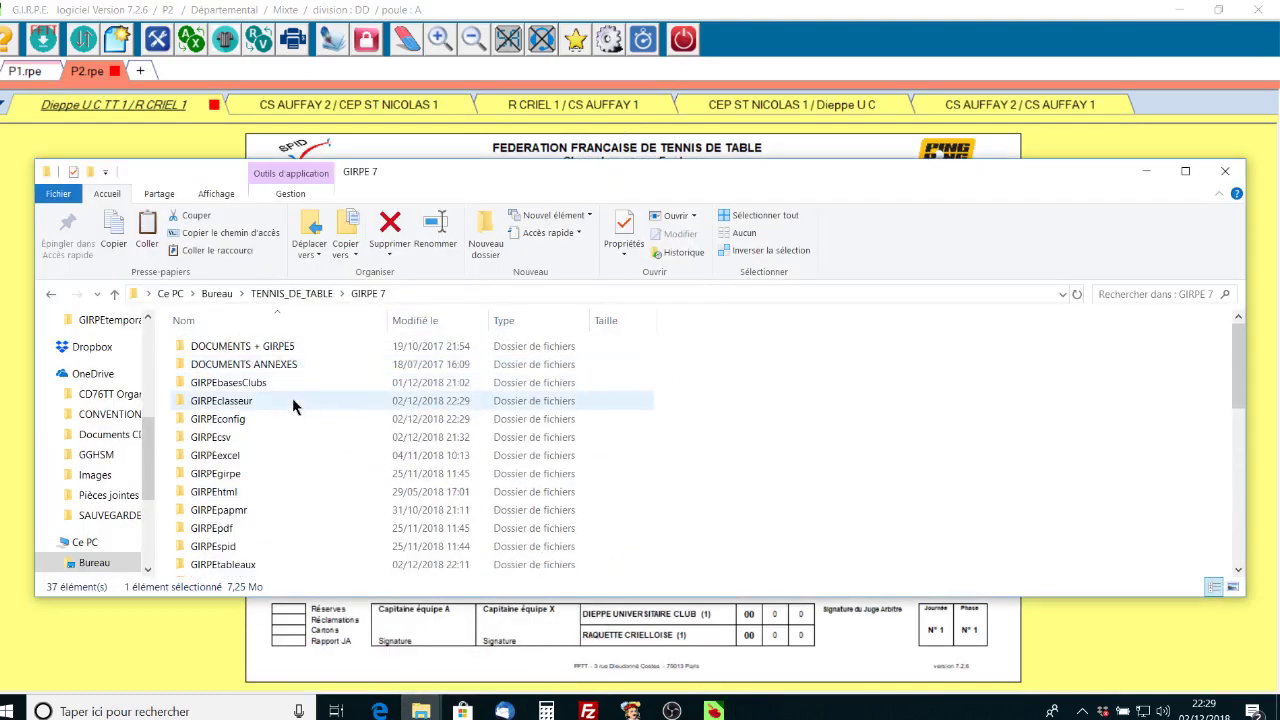
{"action": "double_click", "coordinate": [292, 400]}
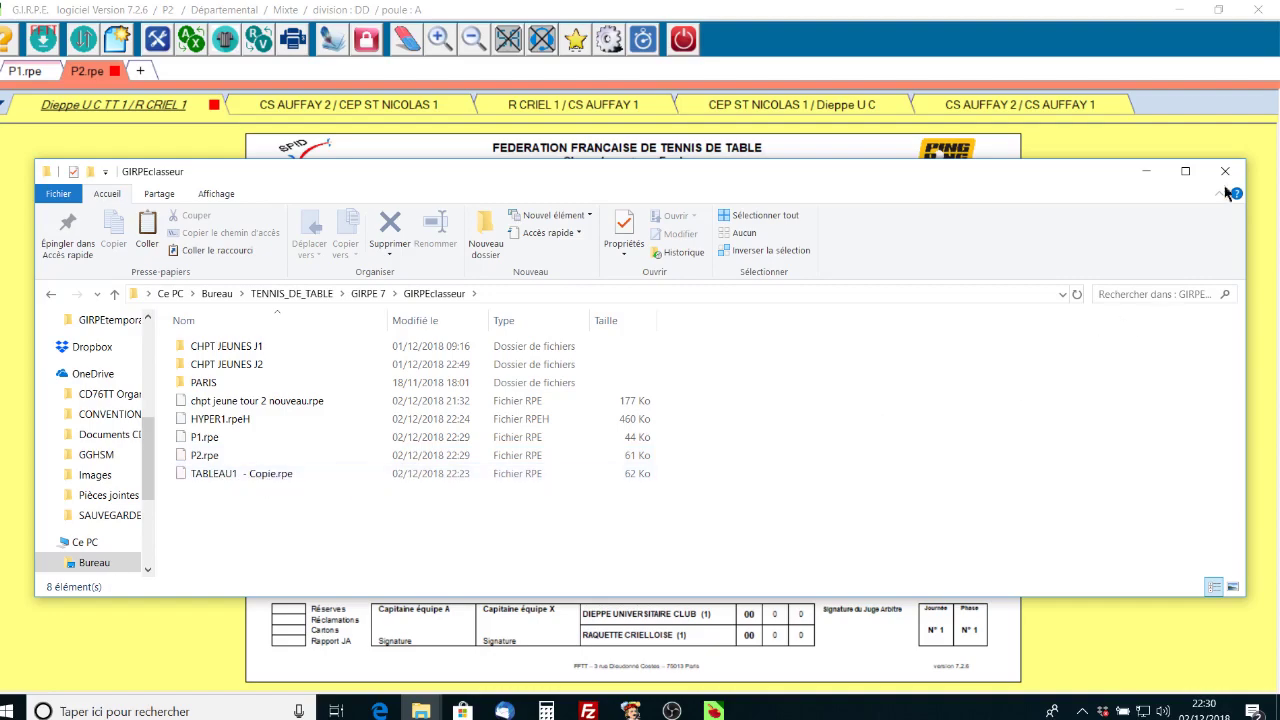
- Close G.I.R.P.E. with the hyperclasseur loaded, and relaunch GIRPE7 from the GIRPE 7 folder
{"action": "left_click", "coordinate": [1260, 12]}
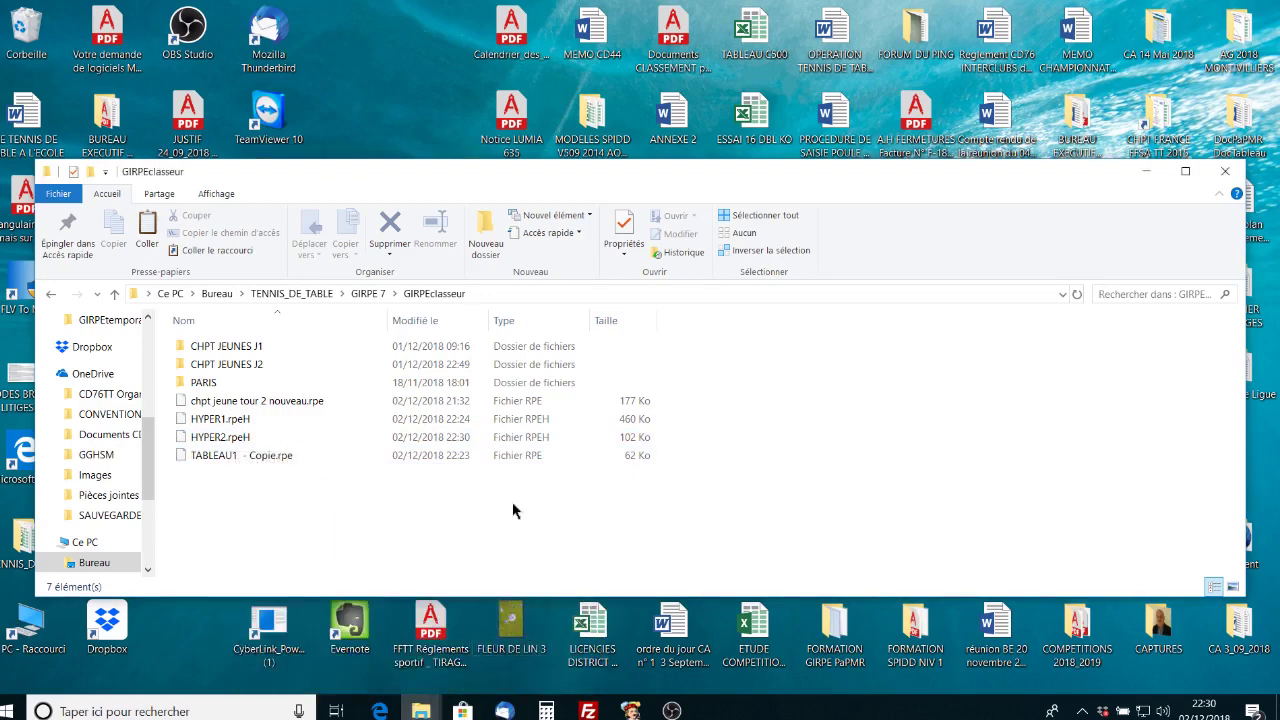
{"action": "left_click", "coordinate": [368, 293]}
{"action": "scroll", "coordinate": [280, 480], "scroll_direction": "down", "scroll_amount": 3}
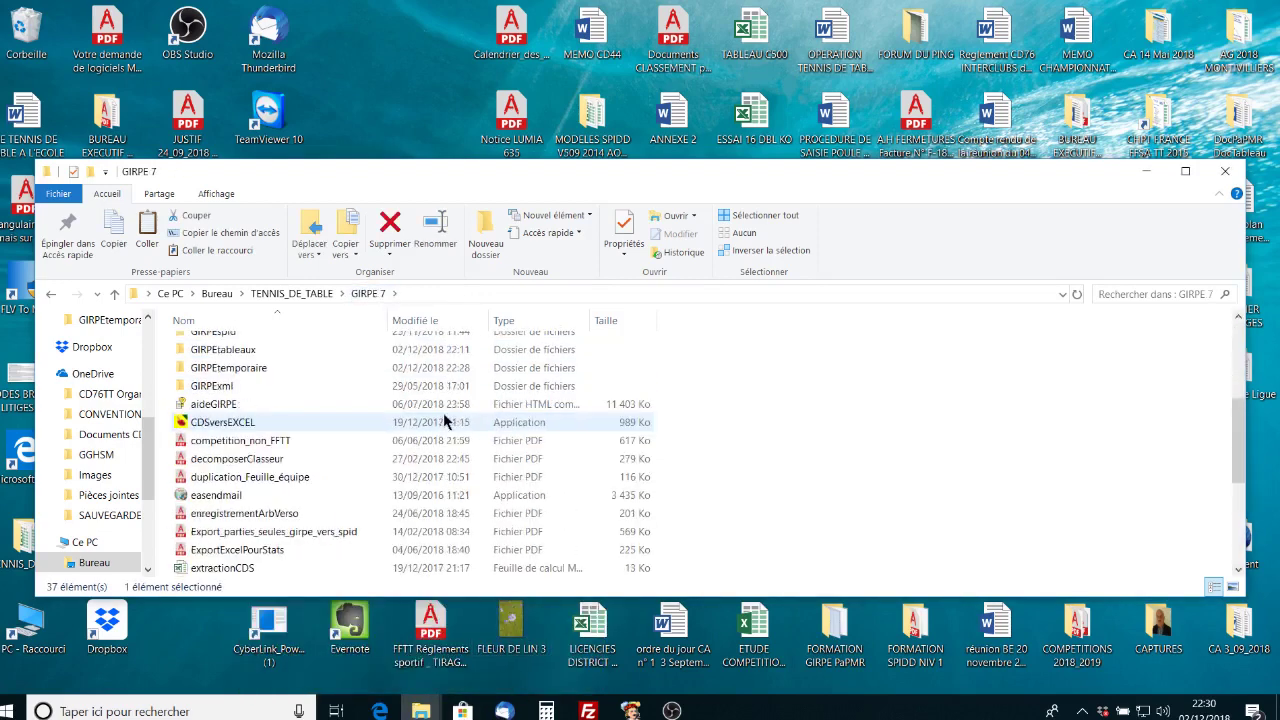
{"action": "scroll", "coordinate": [275, 515], "scroll_direction": "down", "scroll_amount": 2}
{"action": "double_click", "coordinate": [266, 495]}
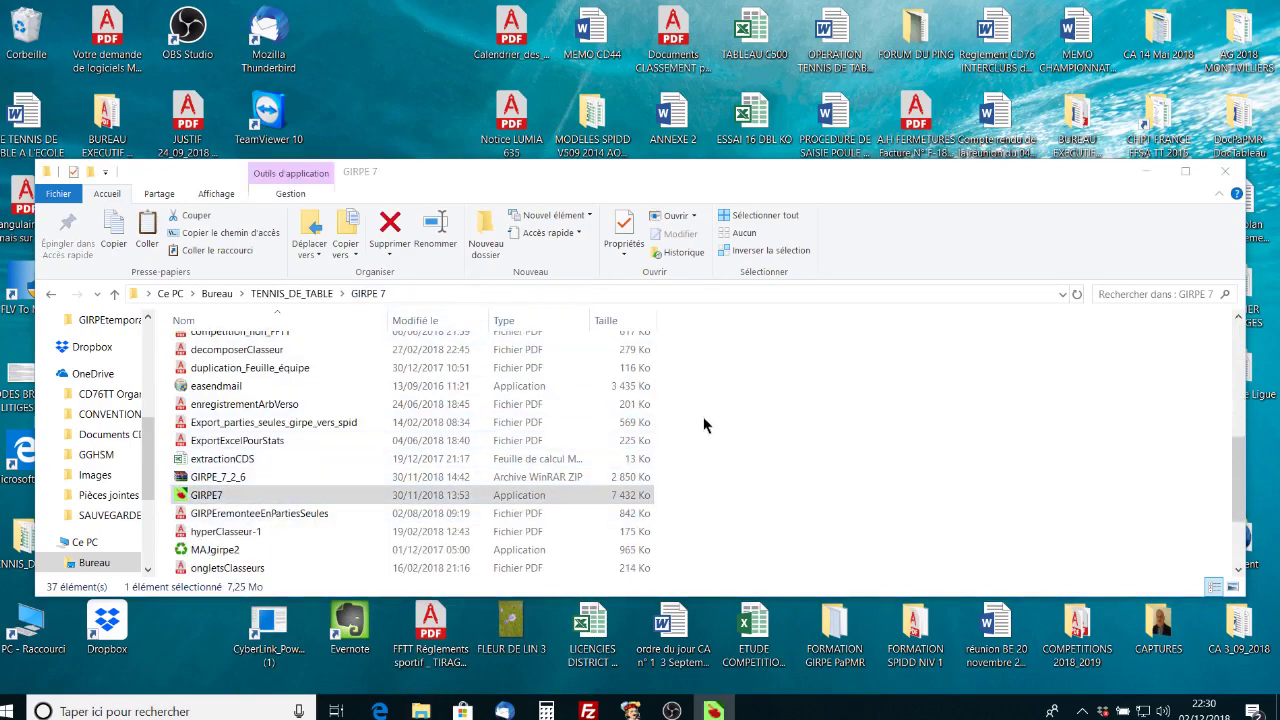
{"action": "left_click", "coordinate": [627, 401]}
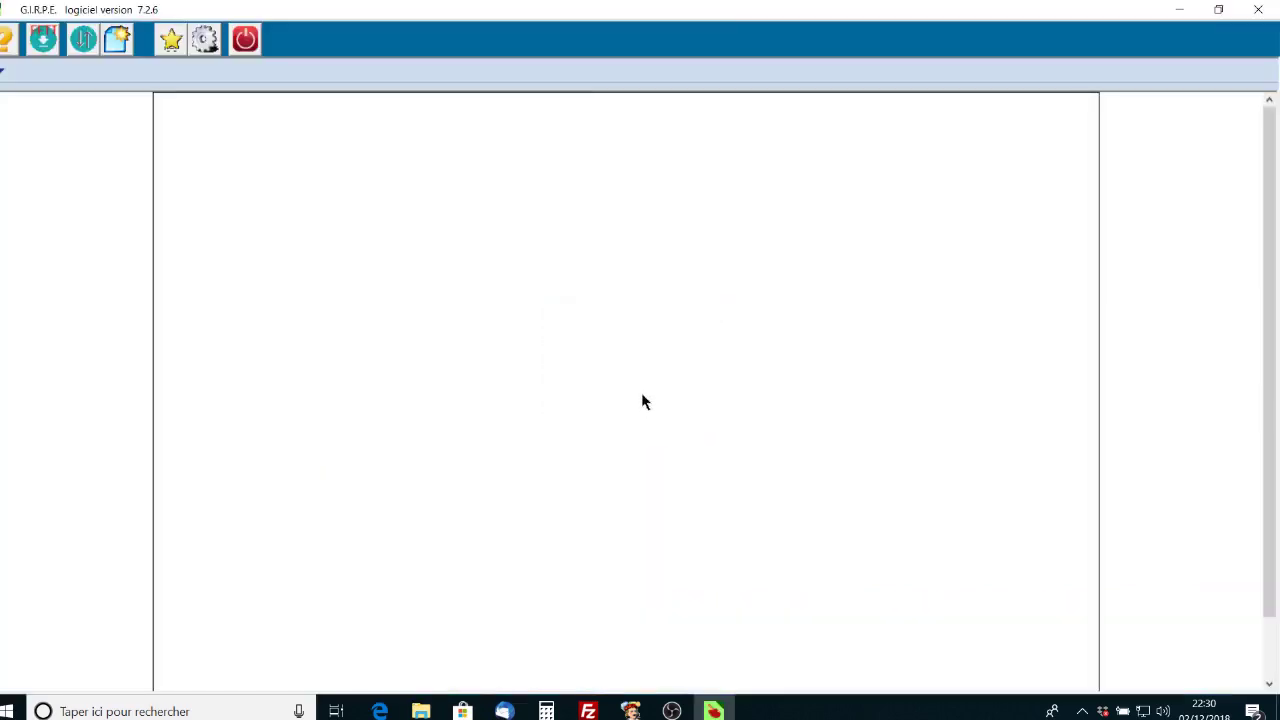
- Open the HYPER2.rpeH hyperclasseur from the GIRPEclasseur folder
{"action": "left_click", "coordinate": [83, 42]}
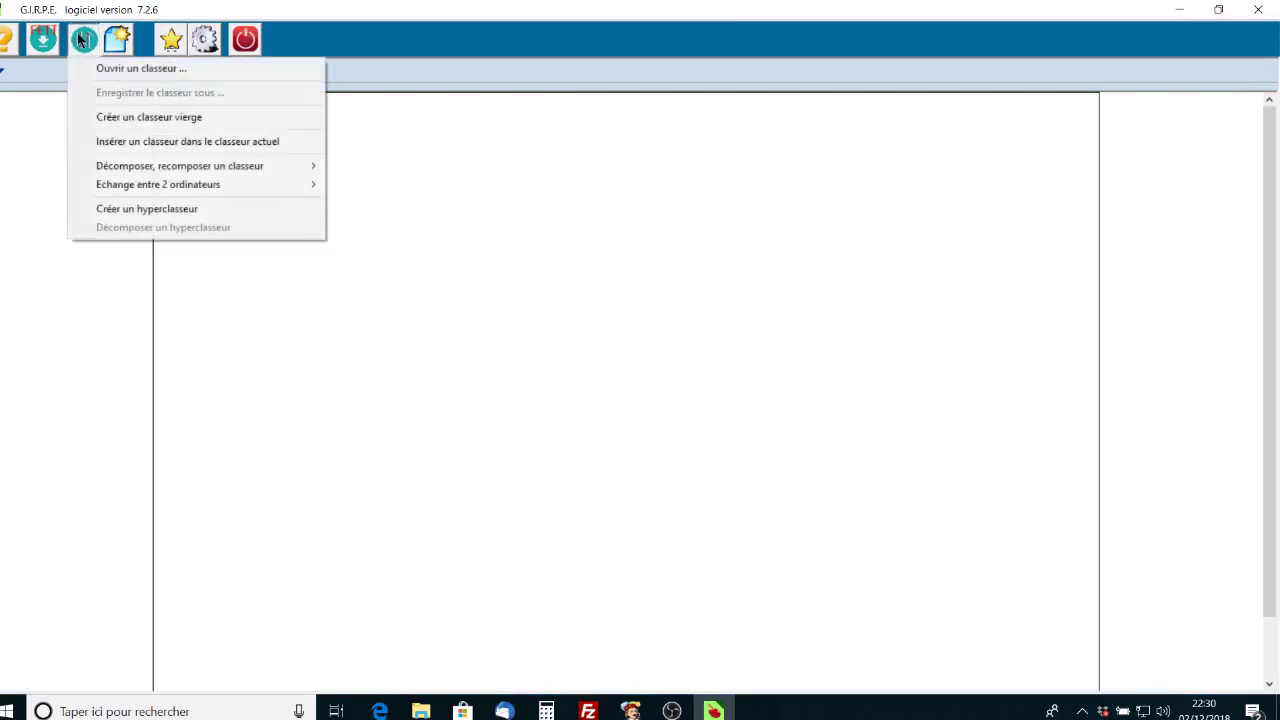
{"action": "left_click", "coordinate": [91, 66]}
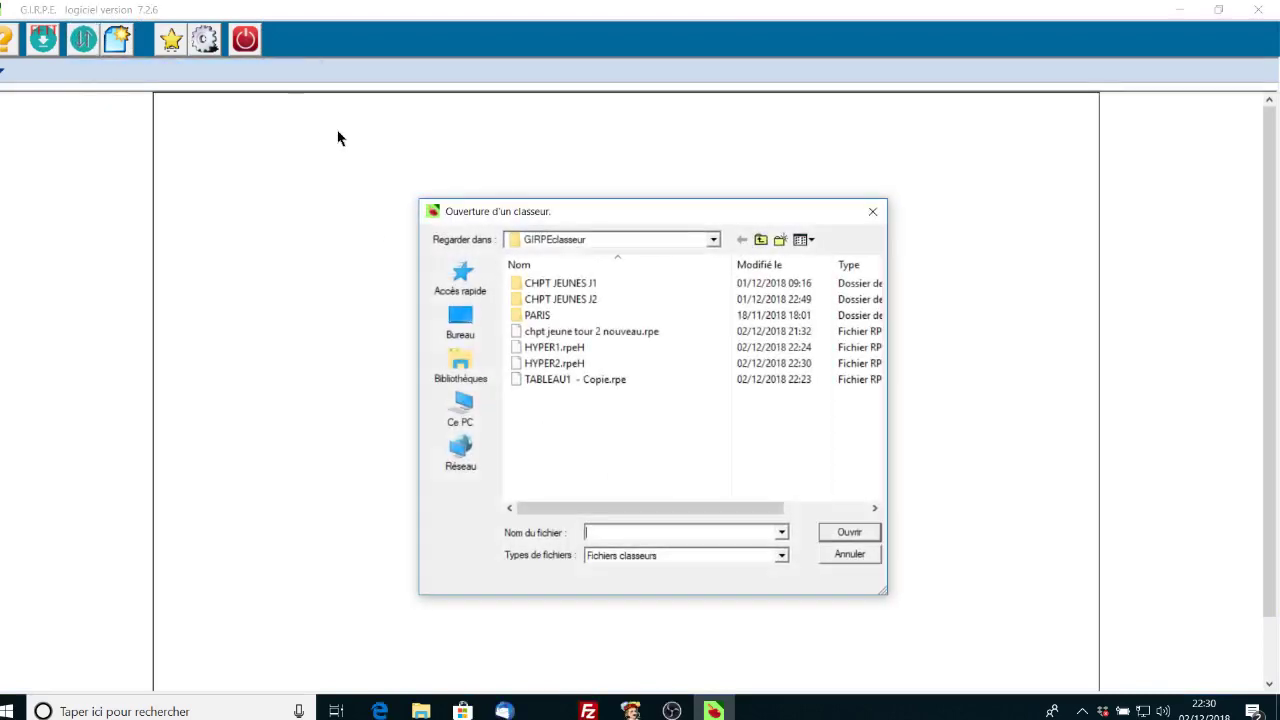
{"action": "left_click", "coordinate": [517, 365]}
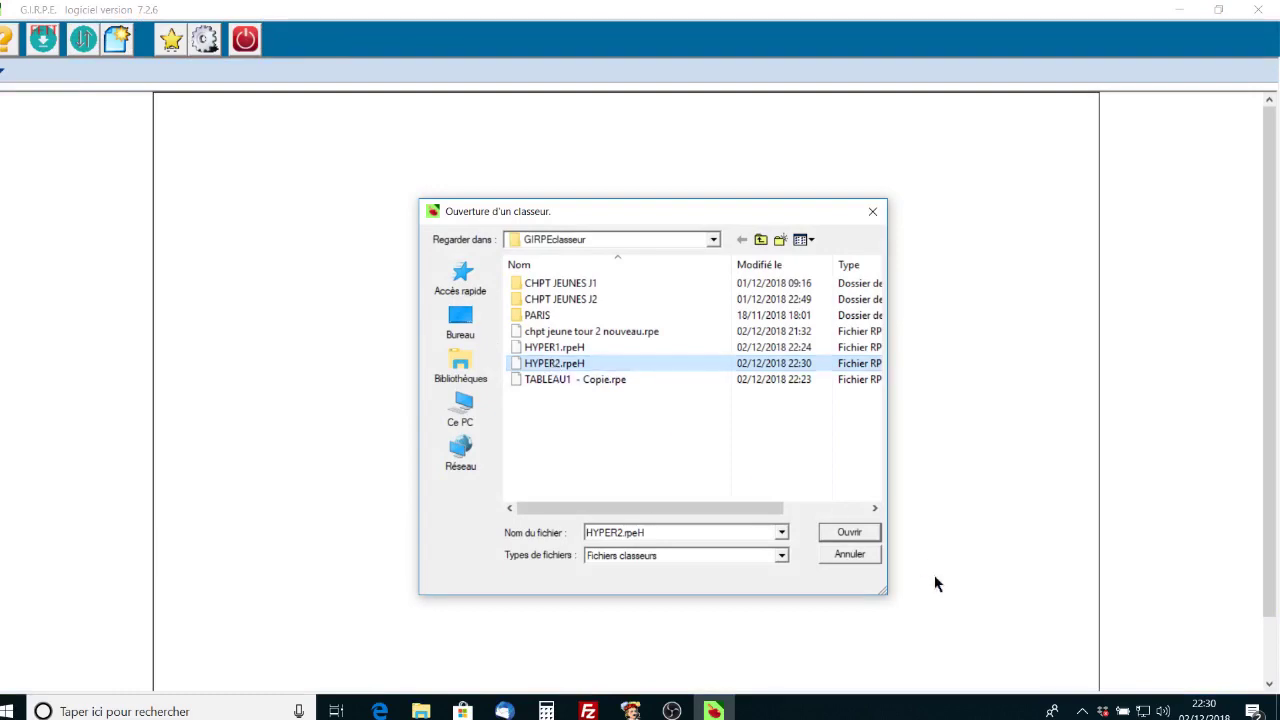
{"action": "left_click", "coordinate": [850, 532]}
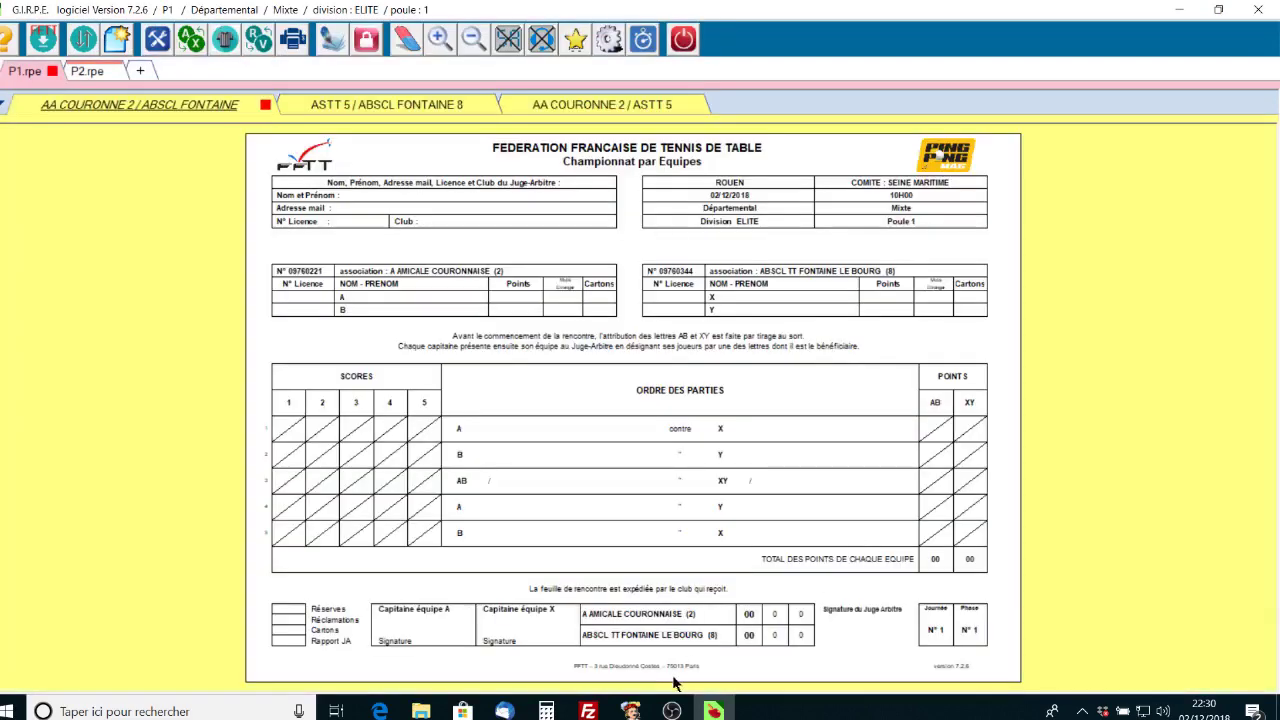
- Check in File Explorer which files GIRPEclasseur holds while the hyperclasseur is open, and return to G.I.R.P.E
{"action": "left_click", "coordinate": [421, 711]}
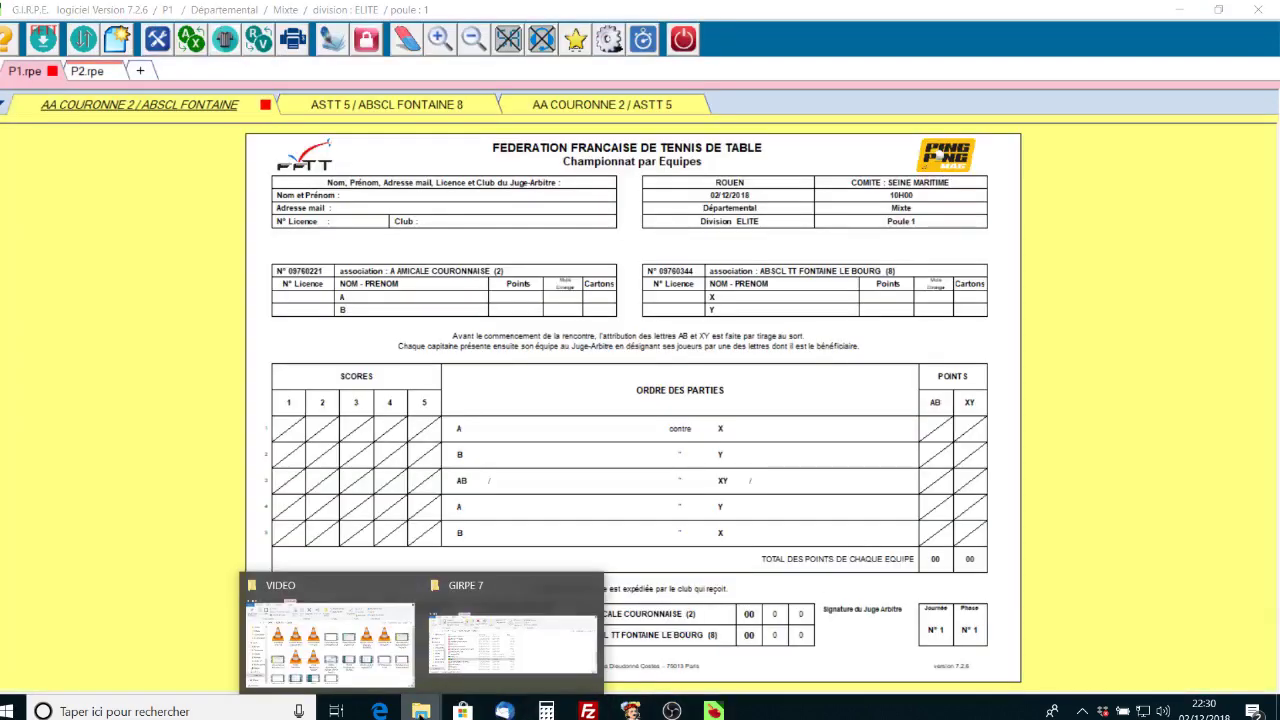
{"action": "left_click", "coordinate": [500, 656]}
{"action": "scroll", "coordinate": [357, 390], "scroll_direction": "up", "scroll_amount": 5}
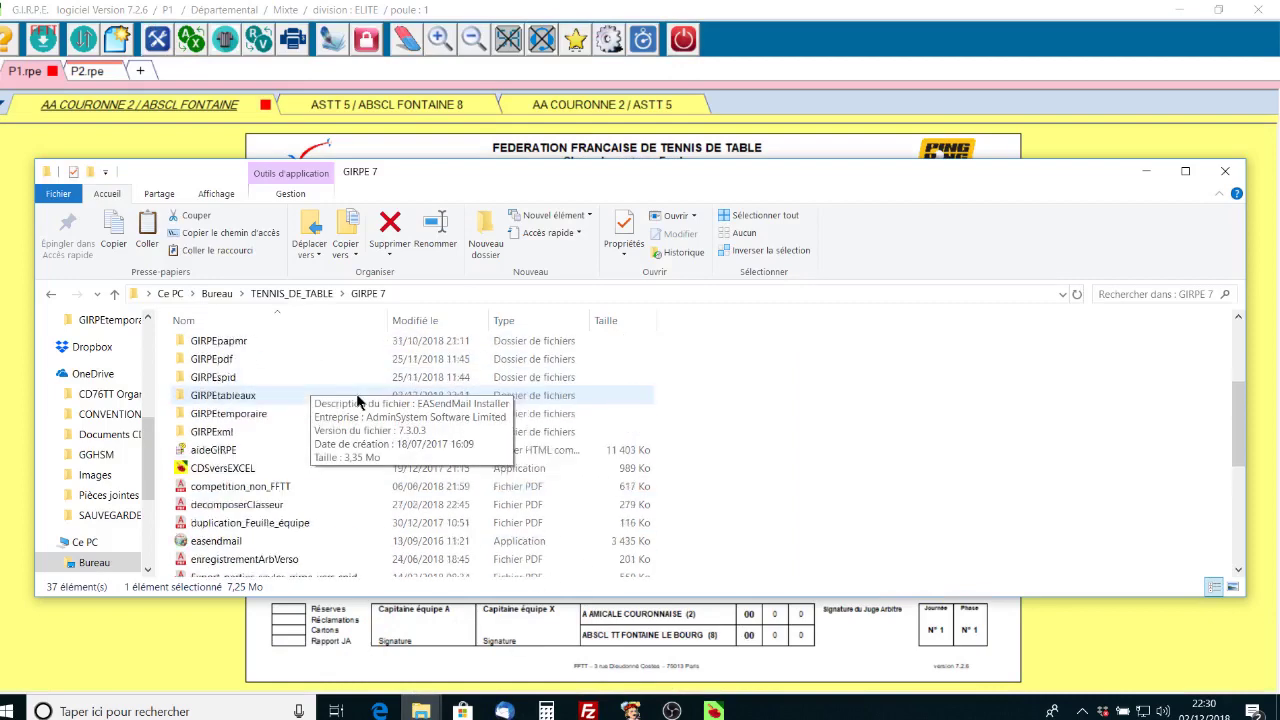
{"action": "left_click", "coordinate": [315, 401]}
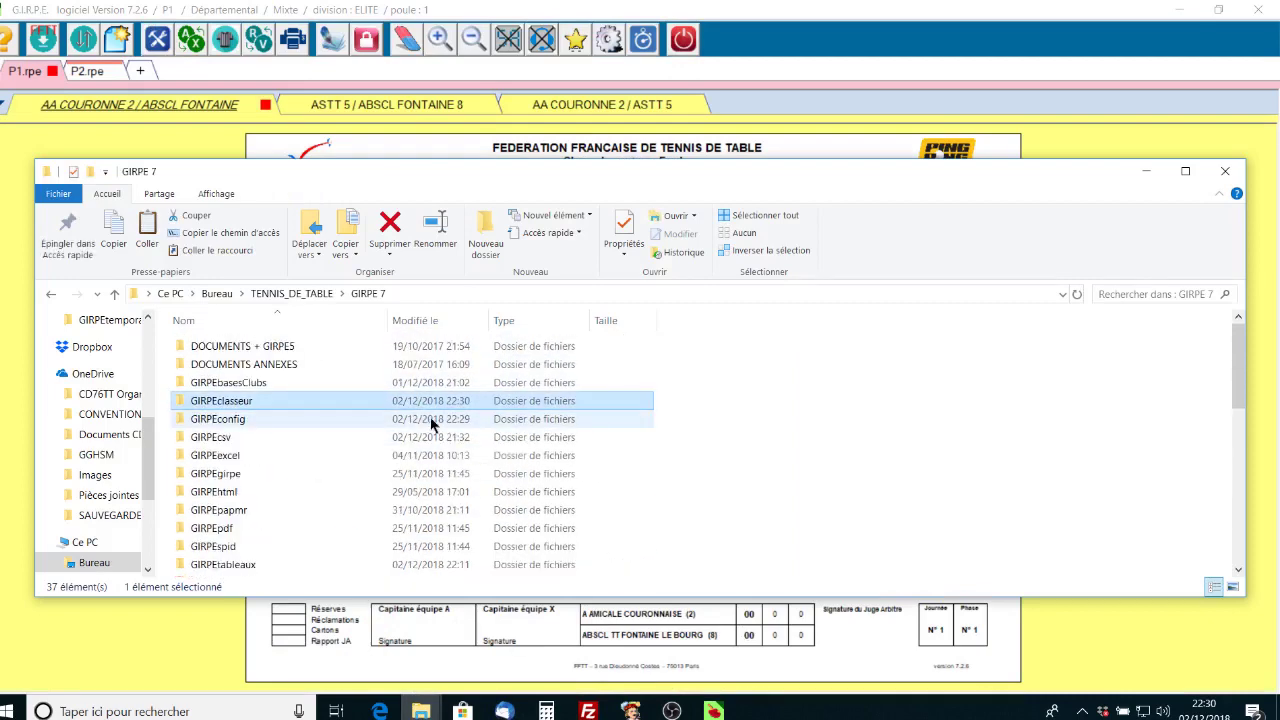
{"action": "double_click", "coordinate": [348, 405]}
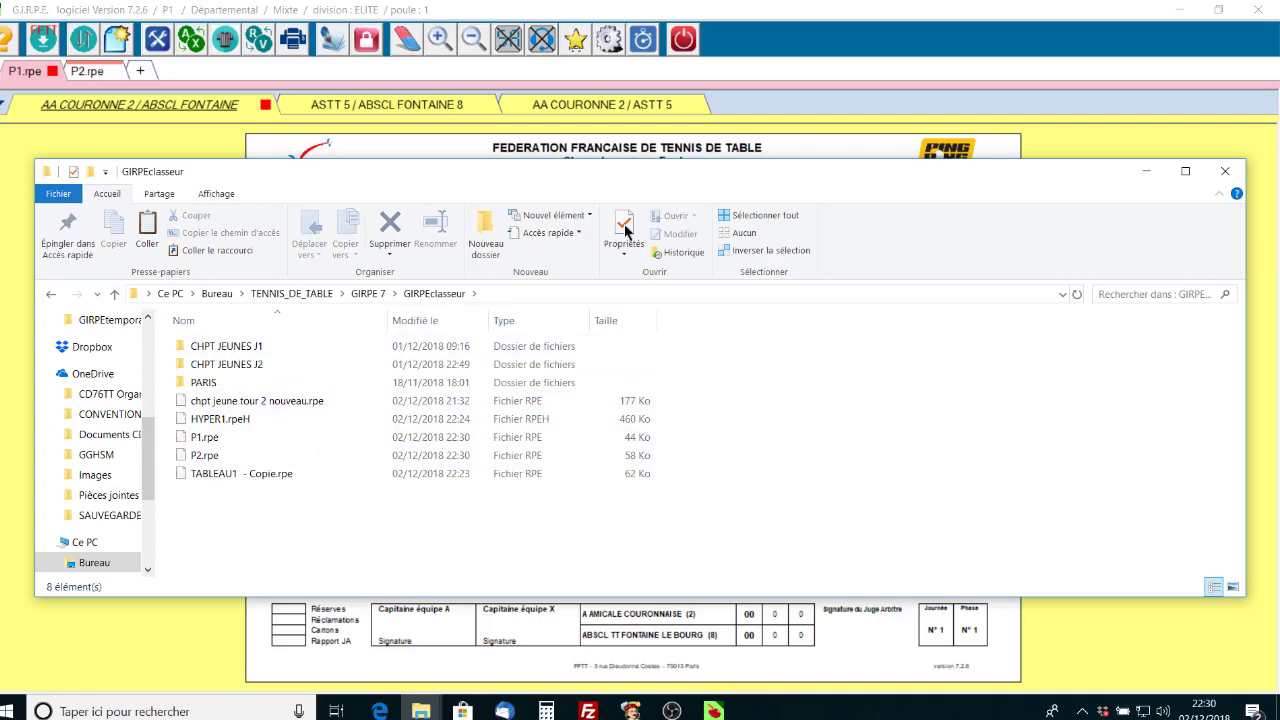
{"action": "left_click", "coordinate": [1143, 172]}
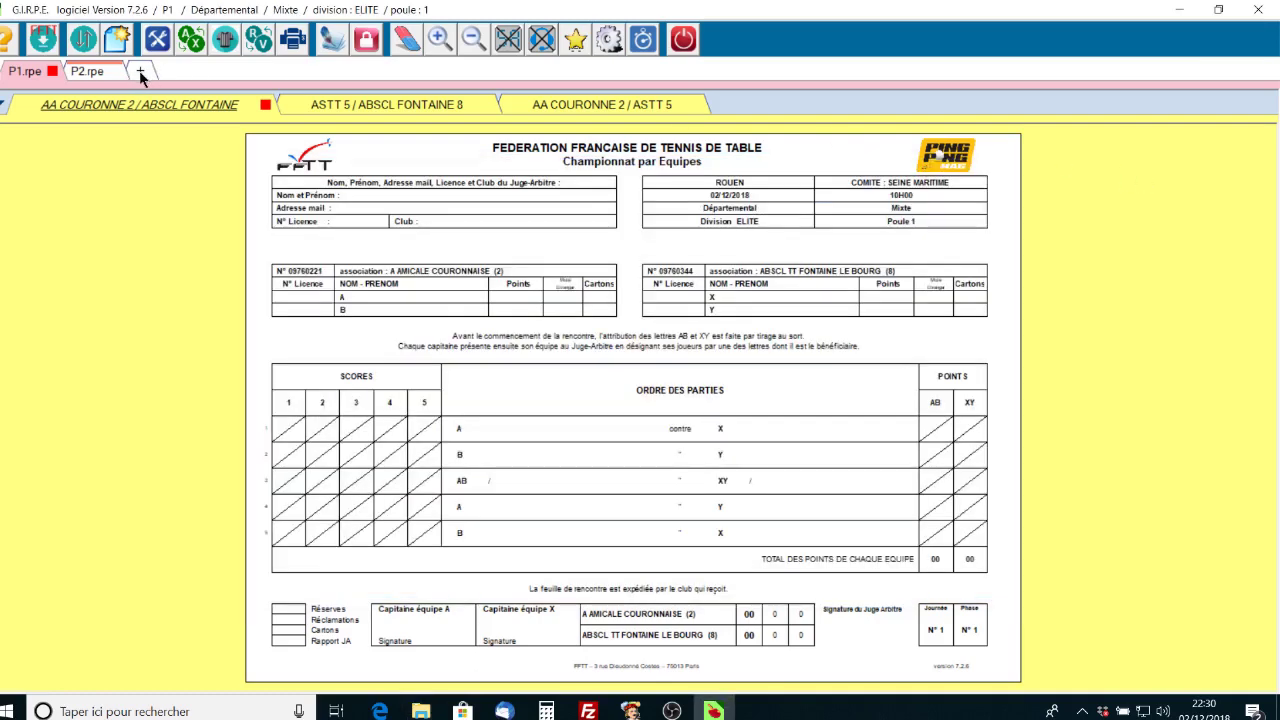
- Add the existing binder TABLEAU1 - Copie.rpe from the GIRPEclasseur folder to the open hyperclasseur, and view each of its binders in turn
{"action": "left_click", "coordinate": [140, 74]}
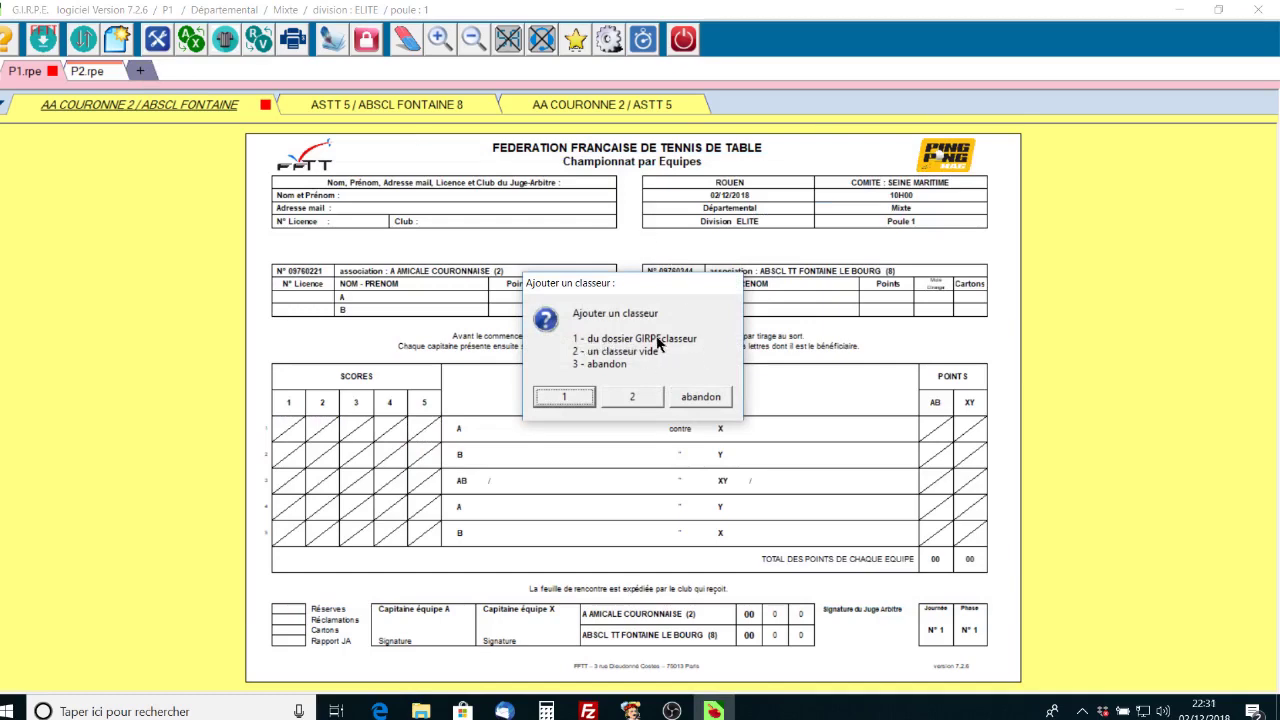
{"action": "left_click", "coordinate": [564, 396]}
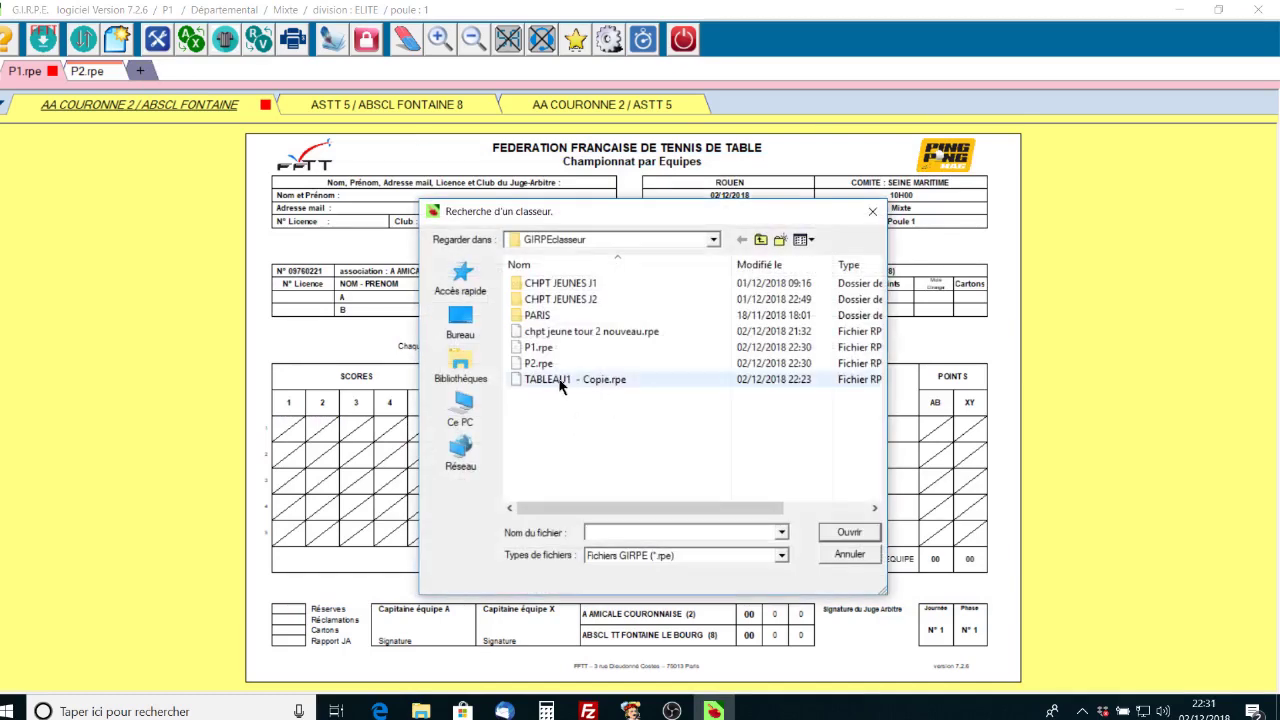
{"action": "left_click", "coordinate": [557, 383]}
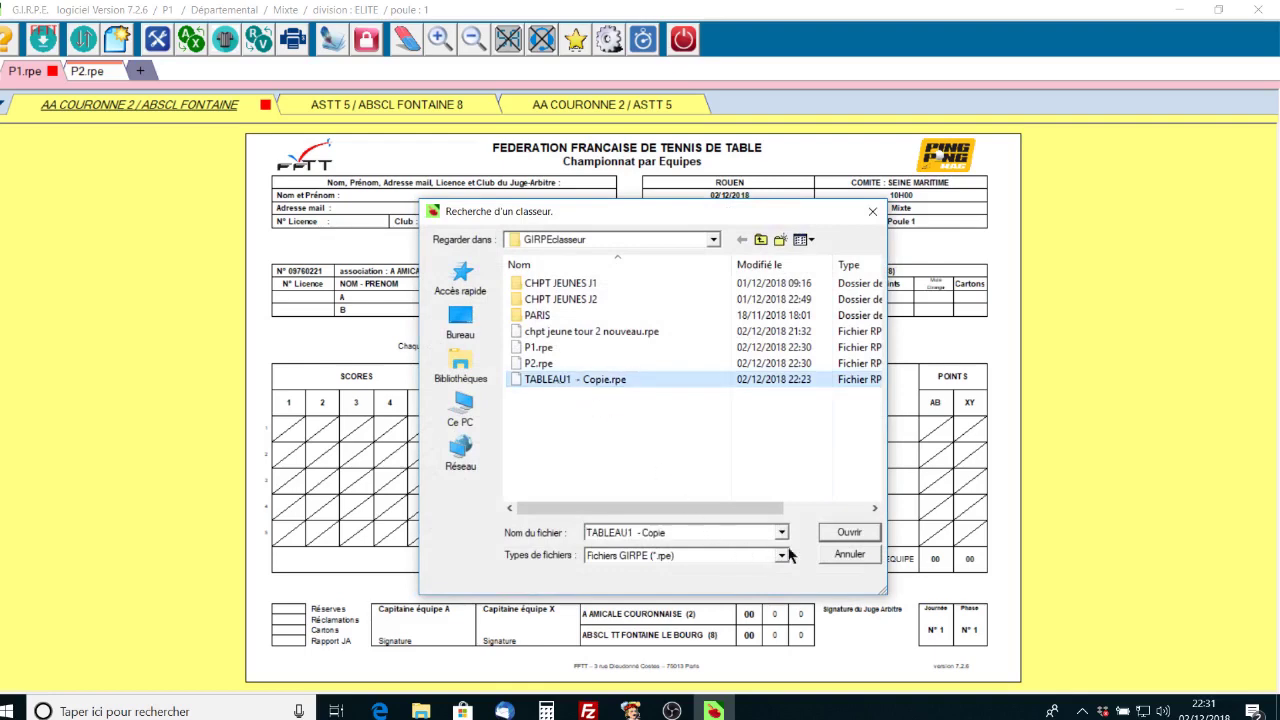
{"action": "left_click", "coordinate": [848, 533]}
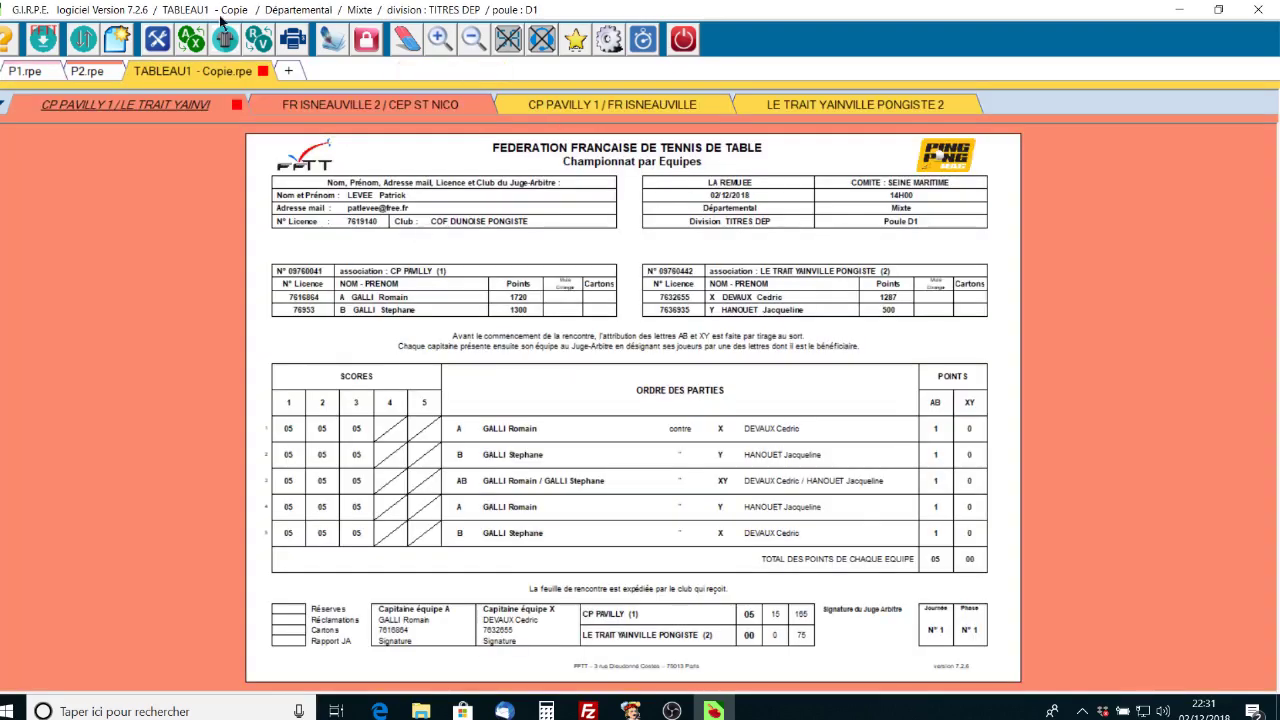
{"action": "left_click", "coordinate": [12, 74]}
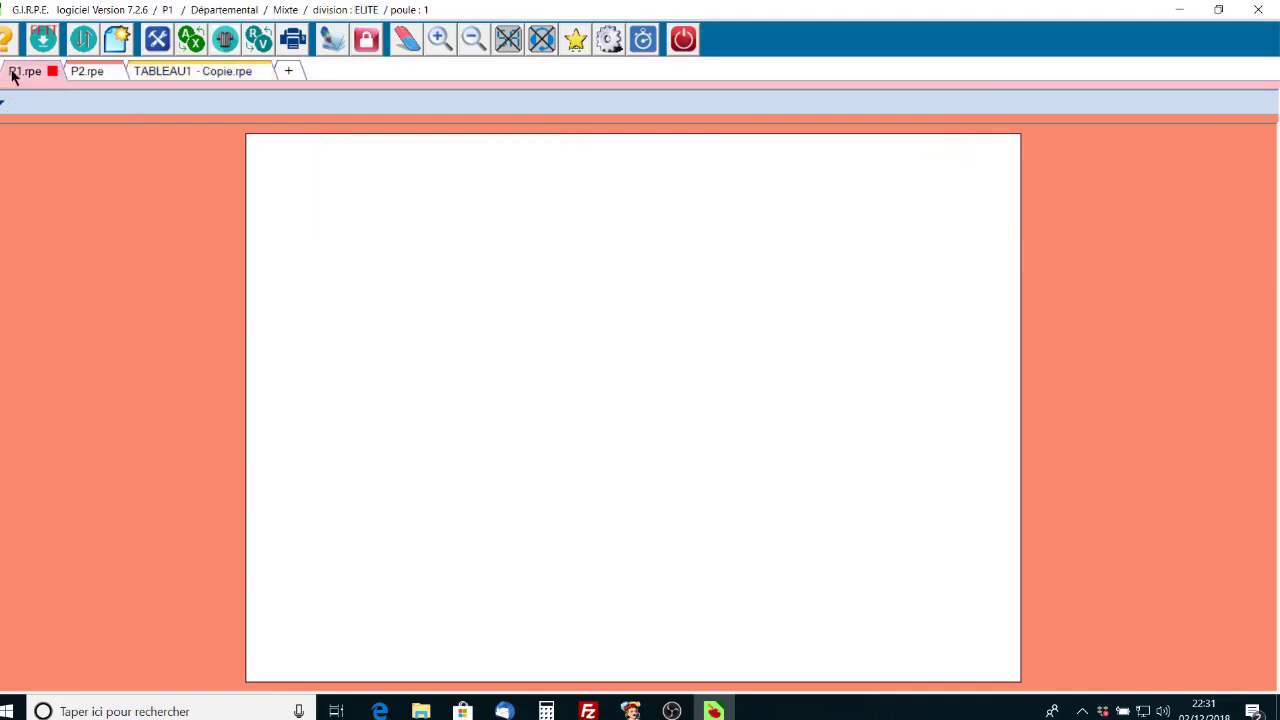
{"action": "left_click", "coordinate": [78, 72]}
{"action": "left_click", "coordinate": [179, 70]}
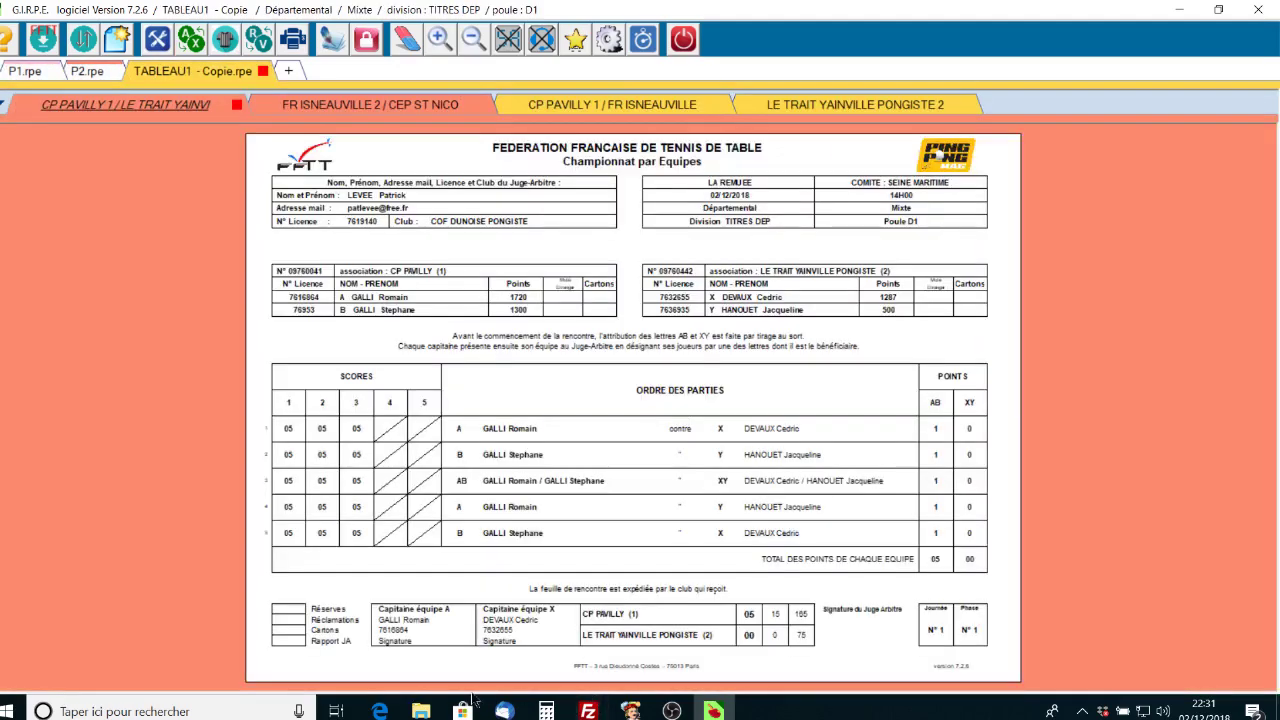
- Bring up the GIRPEclasseur folder in File Explorer to check its files, and close G.I.R.P.E. with the hyperclasseur loaded
{"action": "mouse_move", "coordinate": [420, 711]}
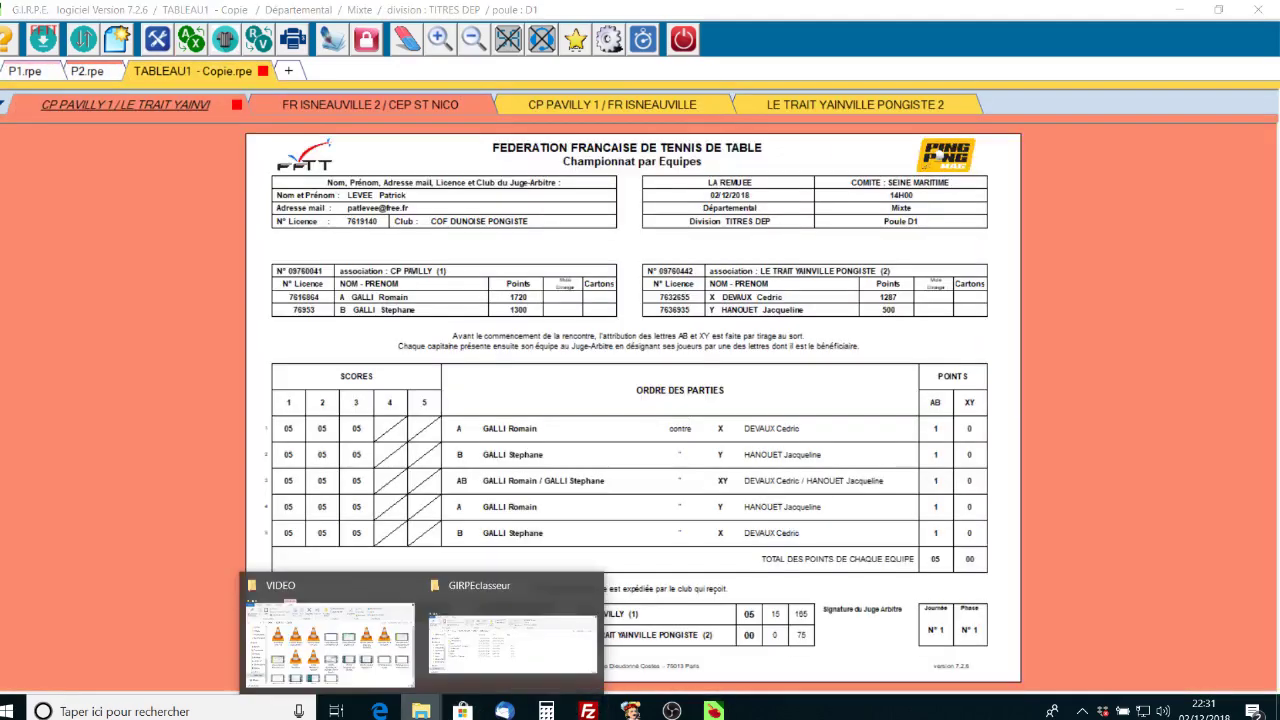
{"action": "left_click", "coordinate": [508, 640]}
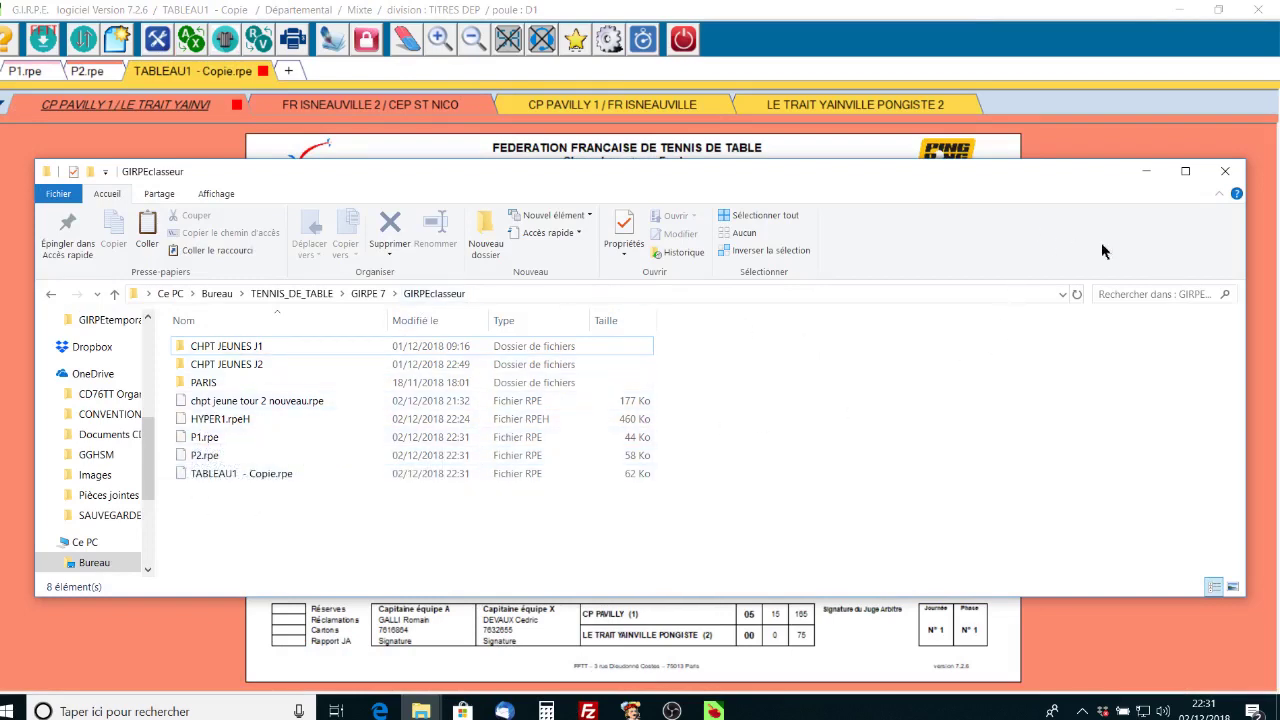
{"action": "left_click", "coordinate": [1258, 12]}
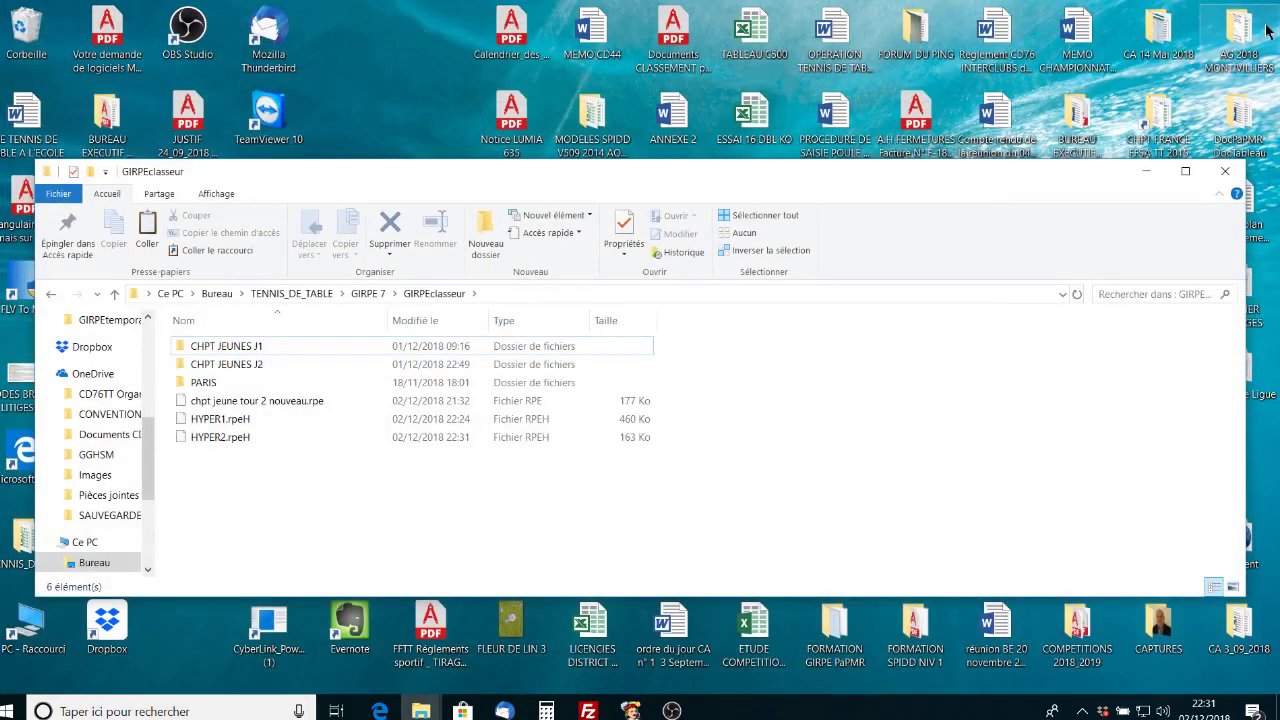